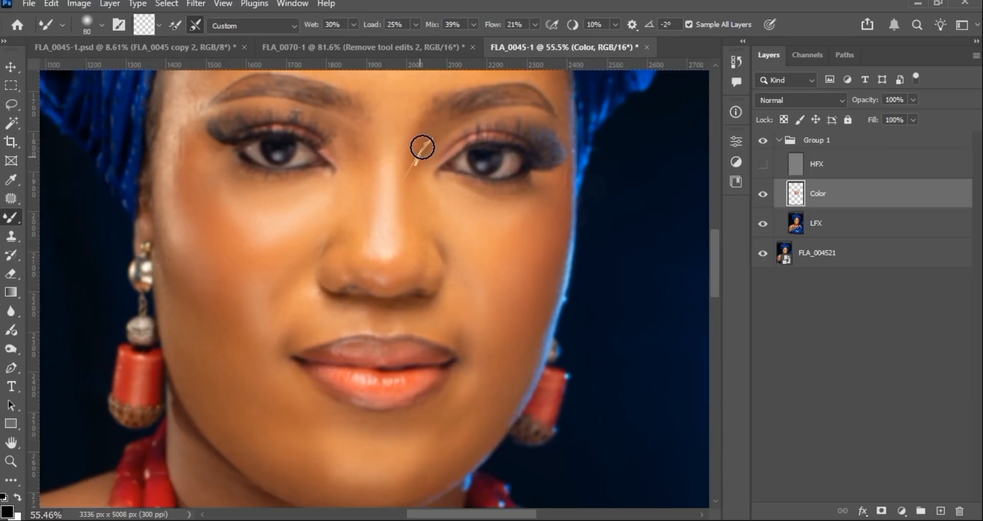
Blend the skin tones along the nose bridge and tip on the Color layer with the Mixer Brush at sizes 70 to 80
{"action": "key", "text": "bracketright"}
{"action": "scroll", "coordinate": [344, 201], "scroll_direction": "up", "scroll_amount": 2}
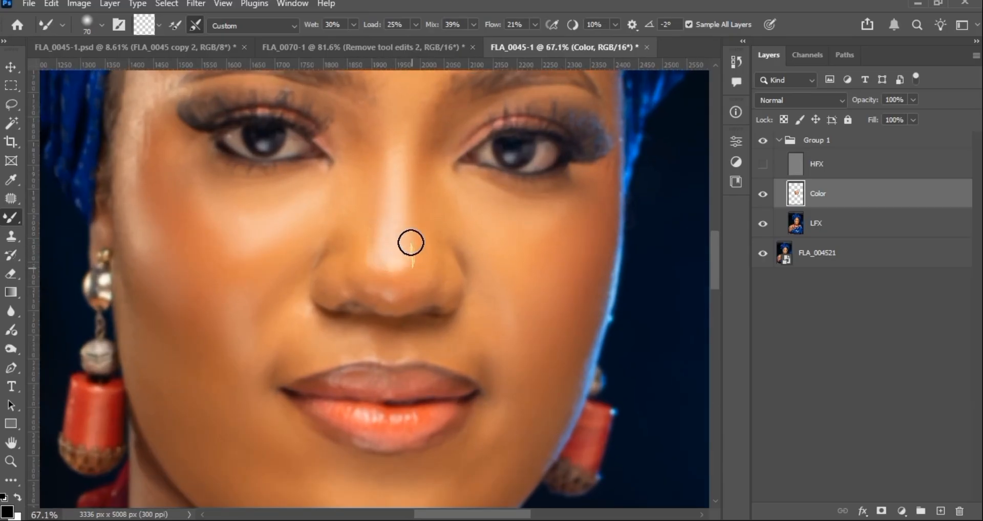
{"action": "scroll", "coordinate": [410, 242], "scroll_direction": "down", "scroll_amount": 2}
{"action": "key", "text": "bracketright"}
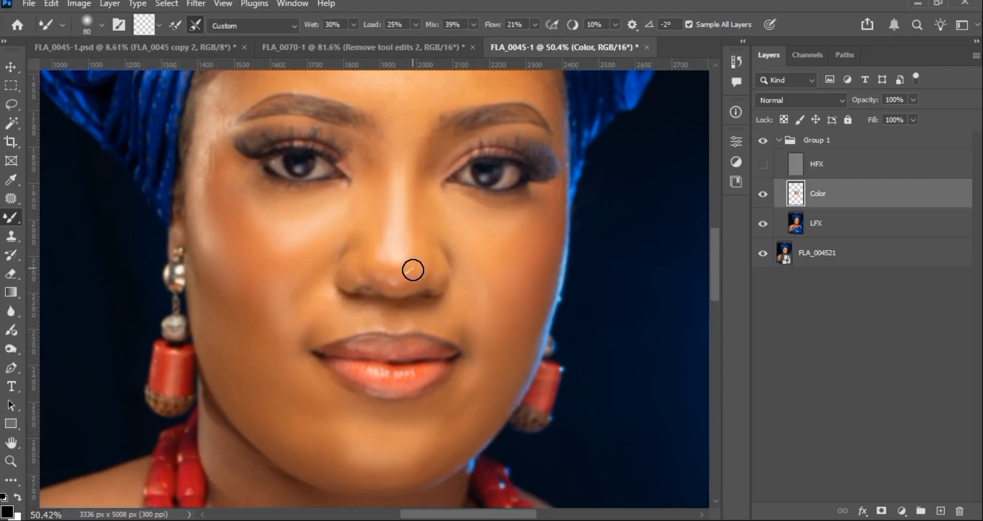
{"action": "scroll", "coordinate": [375, 269], "scroll_direction": "up", "scroll_amount": 2}
{"action": "key", "text": "bracketleft"}
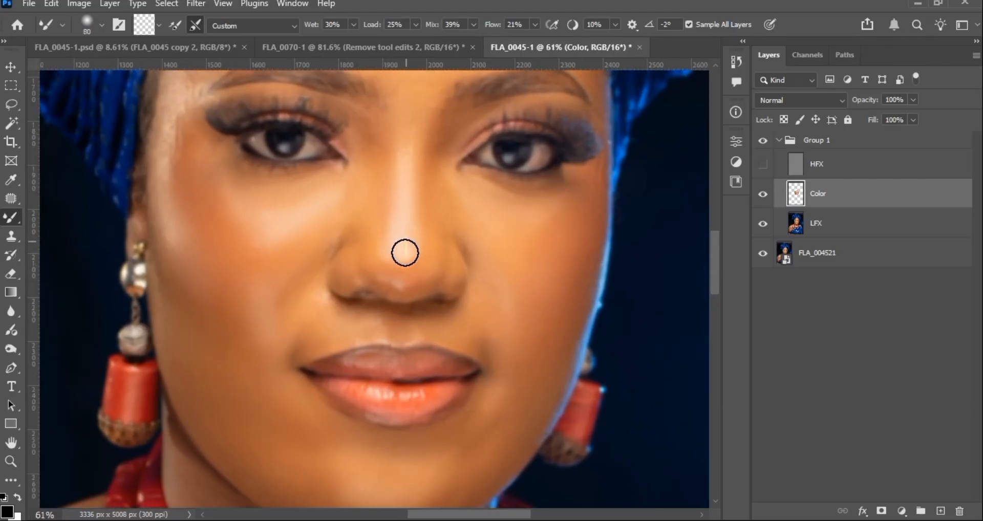
{"action": "scroll", "coordinate": [405, 253], "scroll_direction": "down", "scroll_amount": 2}
Blend the rim-lit cheek beside the nose at brush size 100, and the skin by the opposite nostril at size 70
{"action": "key", "text": "bracketright"}
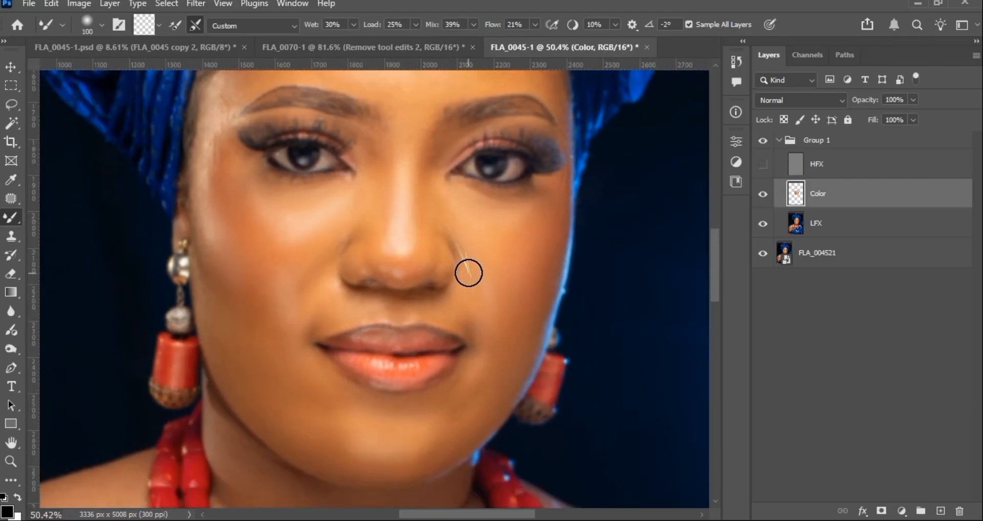
{"action": "mouse_move", "coordinate": [506, 247]}
{"action": "left_mouse_down"}
{"action": "mouse_move", "coordinate": [454, 205]}
{"action": "mouse_move", "coordinate": [424, 178]}
{"action": "left_mouse_up"}
{"action": "key", "text": "bracketleft"}
{"action": "key", "text": "bracketleft"}
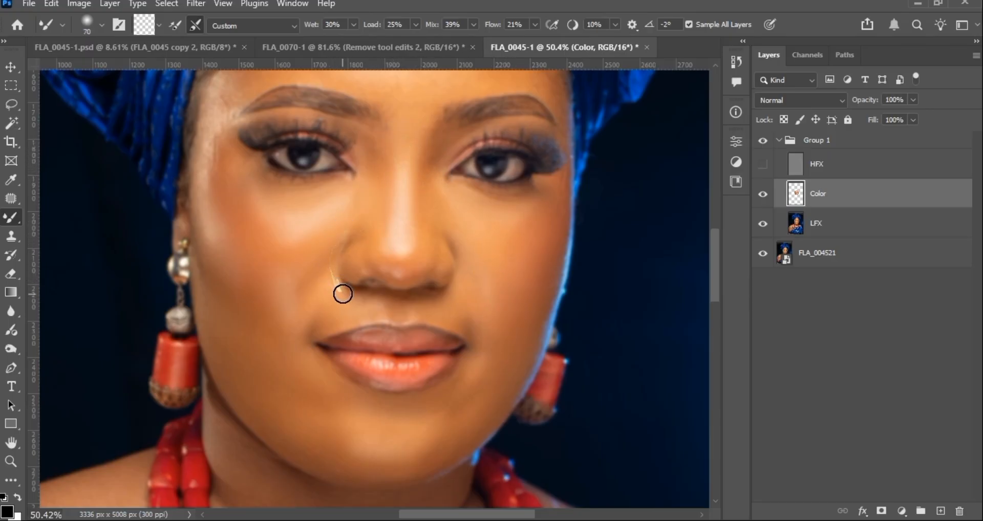
Enlarge the Mixer Brush to 150 and blend the lower forehead above the eyebrows
{"action": "scroll", "coordinate": [408, 191], "scroll_direction": "up", "scroll_amount": 4}
{"action": "key", "text": "bracketright"}
{"action": "key", "text": "bracketright"}
{"action": "key", "text": "bracketright"}
{"action": "key", "text": "bracketright"}
{"action": "key", "text": "bracketright"}
{"action": "scroll", "coordinate": [456, 202], "scroll_direction": "down", "scroll_amount": 2}
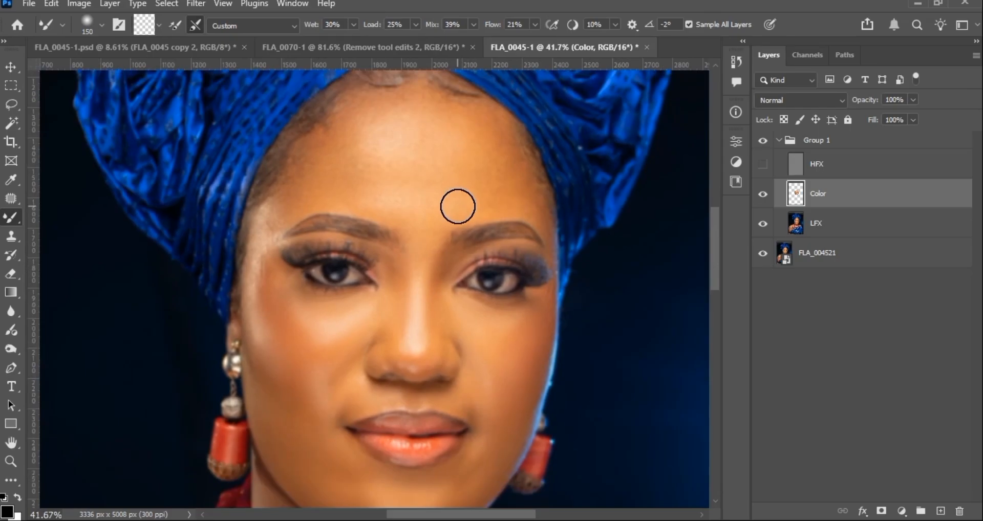
Check the Color layer on its own, restore all layers, and blend the central forehead at brush size 200
{"action": "left_click", "coordinate": [762, 194], "text": "alt"}
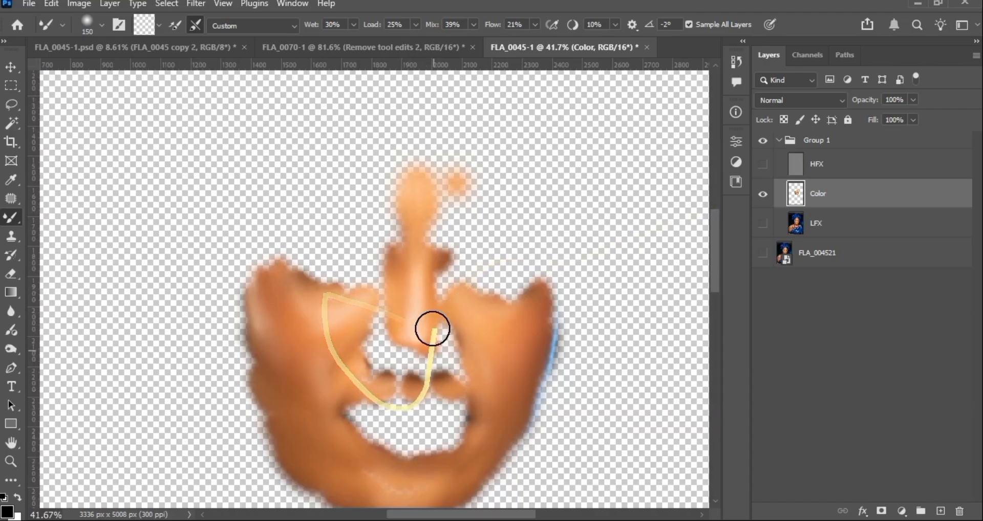
{"action": "left_click", "coordinate": [763, 194], "text": "alt"}
{"action": "scroll", "coordinate": [398, 179], "scroll_direction": "up", "scroll_amount": 1}
{"action": "scroll", "coordinate": [399, 179], "scroll_direction": "up", "scroll_amount": 1}
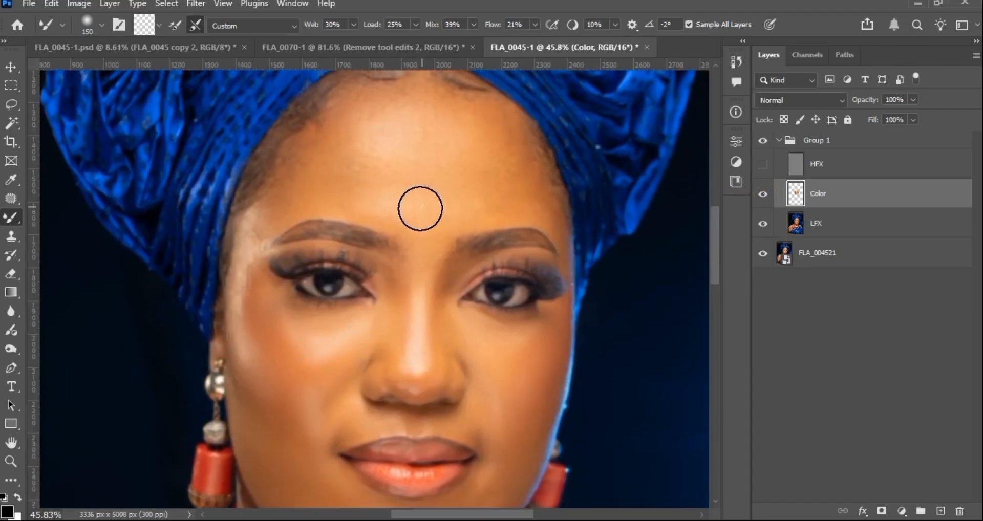
{"action": "key", "text": "bracketright"}
{"action": "key", "text": "bracketright"}
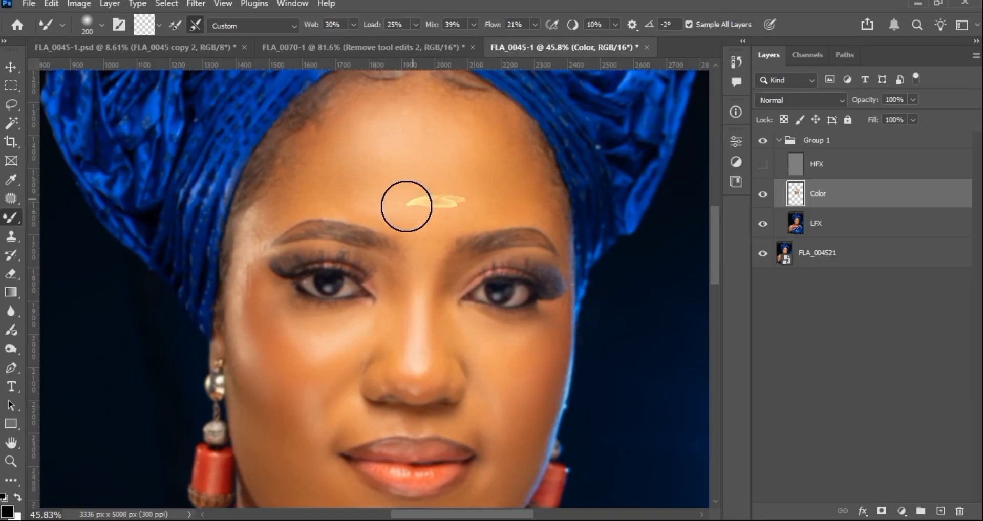
Reduce the Mixer Brush to 100 and blend the temple at the outer end of the eyebrow on the shadow-free side
{"action": "key", "text": "bracketleft"}
{"action": "key", "text": "bracketleft"}
{"action": "key", "text": "bracketleft"}
{"action": "key", "text": "bracketleft"}
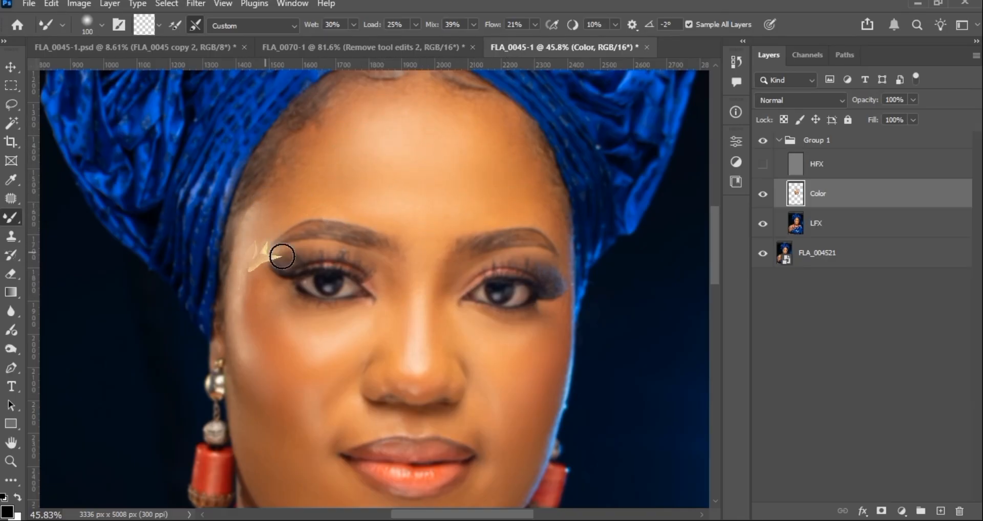
Blend the upper forehead below the hairline with the Mixer Brush at size 175
{"action": "key", "text": "bracketright"}
{"action": "key", "text": "bracketright"}
{"action": "key", "text": "bracketright"}
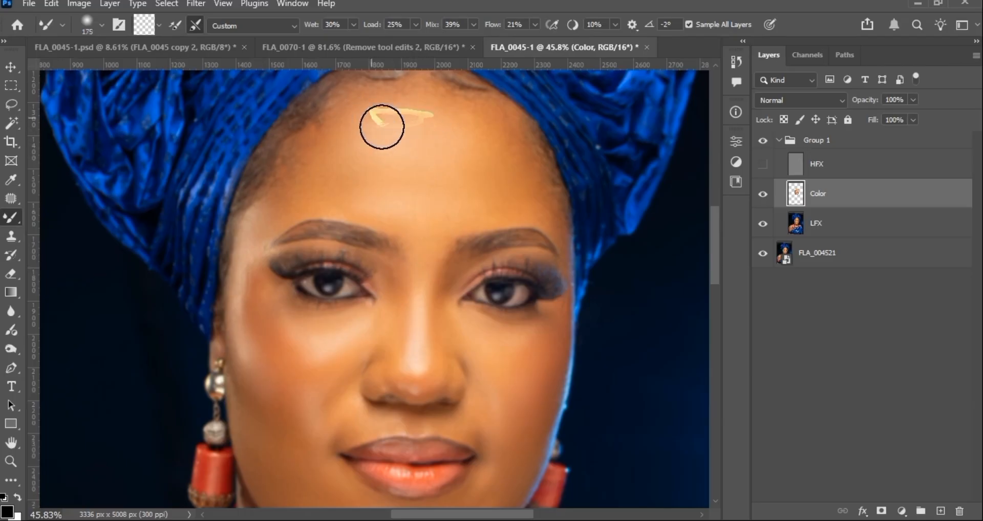
{"action": "scroll", "coordinate": [378, 123], "scroll_direction": "down", "scroll_amount": 3}
{"action": "mouse_move", "coordinate": [374, 120]}
{"action": "left_mouse_down"}
{"action": "mouse_move", "coordinate": [366, 184]}
{"action": "mouse_move", "coordinate": [387, 159]}
{"action": "mouse_move", "coordinate": [372, 151]}
{"action": "mouse_move", "coordinate": [316, 181]}
{"action": "mouse_move", "coordinate": [297, 202]}
{"action": "mouse_move", "coordinate": [297, 226]}
{"action": "mouse_move", "coordinate": [339, 236]}
{"action": "mouse_move", "coordinate": [439, 229]}
{"action": "mouse_move", "coordinate": [478, 242]}
{"action": "mouse_move", "coordinate": [464, 209]}
{"action": "mouse_move", "coordinate": [421, 190]}
{"action": "mouse_move", "coordinate": [476, 220]}
{"action": "mouse_move", "coordinate": [469, 212]}
{"action": "mouse_move", "coordinate": [423, 204]}
{"action": "mouse_move", "coordinate": [418, 182]}
{"action": "mouse_move", "coordinate": [378, 178]}
{"action": "mouse_move", "coordinate": [455, 194]}
{"action": "mouse_move", "coordinate": [493, 231]}
{"action": "mouse_move", "coordinate": [477, 201]}
{"action": "mouse_move", "coordinate": [404, 172]}
{"action": "mouse_move", "coordinate": [358, 198]}
{"action": "mouse_move", "coordinate": [328, 249]}
{"action": "mouse_move", "coordinate": [371, 240]}
{"action": "mouse_move", "coordinate": [360, 225]}
{"action": "mouse_move", "coordinate": [371, 236]}
{"action": "mouse_move", "coordinate": [274, 278]}
{"action": "mouse_move", "coordinate": [307, 215]}
{"action": "mouse_move", "coordinate": [297, 220]}
{"action": "mouse_move", "coordinate": [307, 258]}
{"action": "mouse_move", "coordinate": [330, 246]}
{"action": "mouse_move", "coordinate": [352, 266]}
{"action": "mouse_move", "coordinate": [410, 268]}
{"action": "mouse_move", "coordinate": [435, 280]}
{"action": "mouse_move", "coordinate": [437, 303]}
{"action": "left_mouse_up"}
{"action": "scroll", "coordinate": [367, 186], "scroll_direction": "up", "scroll_amount": 4}
{"action": "key", "text": "bracketright"}
Reduce the Mixer Brush to 90 and blend the skin between the eyes at the top of the nose bridge
{"action": "scroll", "coordinate": [439, 230], "scroll_direction": "down", "scroll_amount": 2}
{"action": "key", "text": "bracketleft"}
{"action": "key", "text": "bracketright"}
{"action": "key", "text": "bracketleft"}
{"action": "scroll", "coordinate": [364, 227], "scroll_direction": "up", "scroll_amount": 2}
{"action": "key", "text": "bracketleft"}
{"action": "key", "text": "bracketleft"}
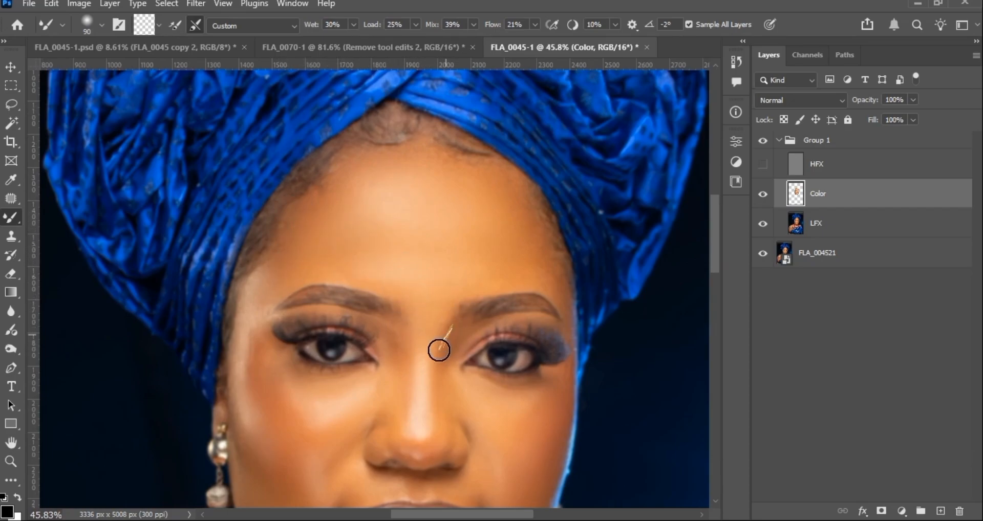
Blend the rim-lit cheek below the outer corner of the eye at brush size 150
{"action": "key", "text": "bracketright"}
{"action": "key", "text": "bracketright"}
{"action": "key", "text": "bracketright"}
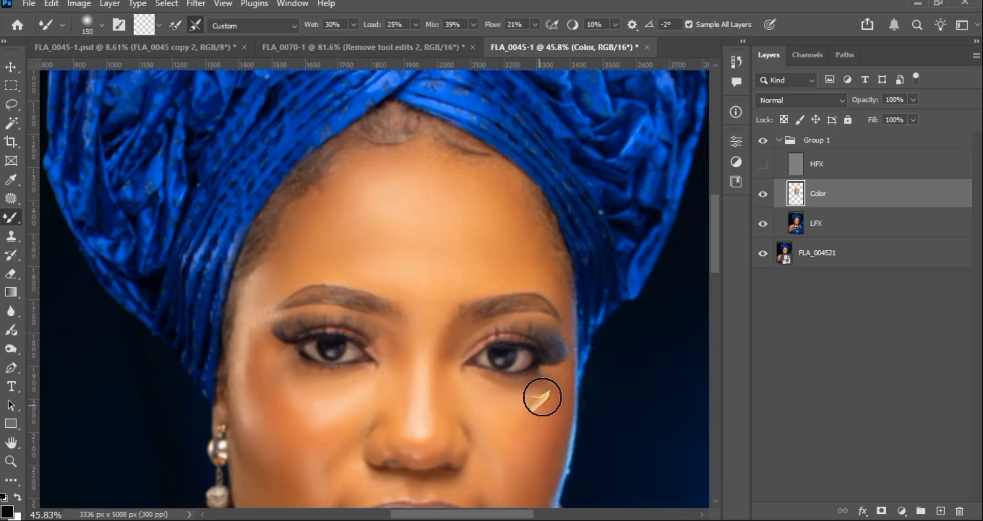
{"action": "key", "text": "bracketleft"}
{"action": "key", "text": "bracketleft"}
Try blending the center of the upper lip with the Mixer Brush at size 100, and undo the stroke
{"action": "scroll", "coordinate": [501, 412], "scroll_direction": "down", "scroll_amount": 4}
{"action": "scroll", "coordinate": [454, 402], "scroll_direction": "down", "scroll_amount": 1}
{"action": "left_click_drag", "start_coordinate": [374, 377], "coordinate": [355, 189]}
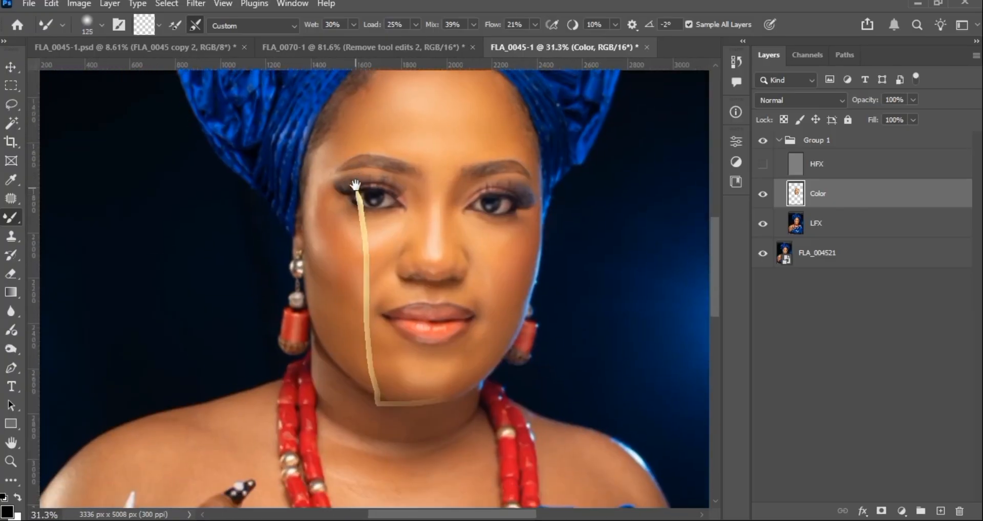
{"action": "scroll", "coordinate": [344, 308], "scroll_direction": "up", "scroll_amount": 5}
{"action": "left_click_drag", "start_coordinate": [400, 232], "coordinate": [353, 283]}
{"action": "scroll", "coordinate": [404, 255], "scroll_direction": "up", "scroll_amount": 7}
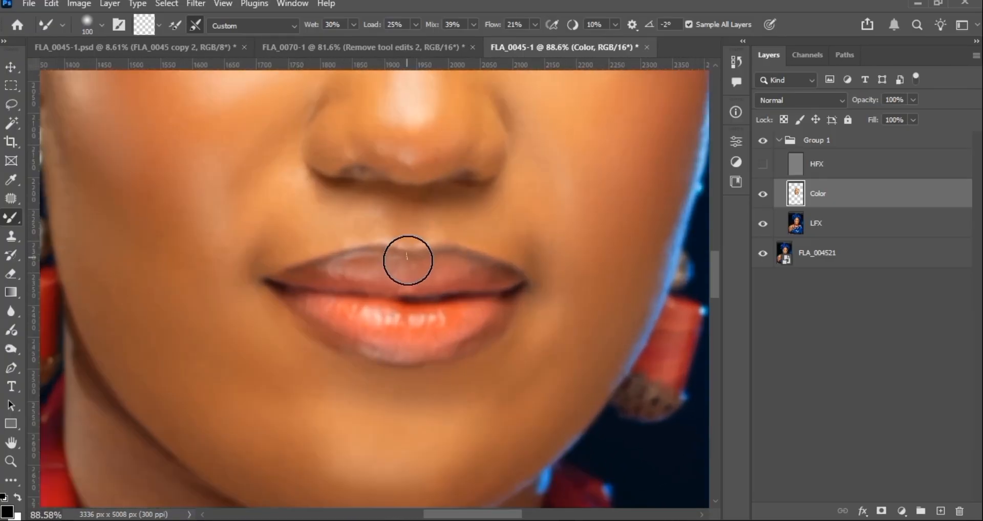
{"action": "mouse_move", "coordinate": [409, 264]}
{"action": "left_mouse_down"}
{"action": "mouse_move", "coordinate": [421, 286]}
{"action": "mouse_move", "coordinate": [491, 280]}
{"action": "left_mouse_up"}
{"action": "key", "text": "ctrl+z"}
Try blending the upper and lower lips with a smaller Mixer Brush of size 50 to 60, and undo the strokes
{"action": "key", "text": "bracketleft"}
{"action": "key", "text": "bracketleft"}
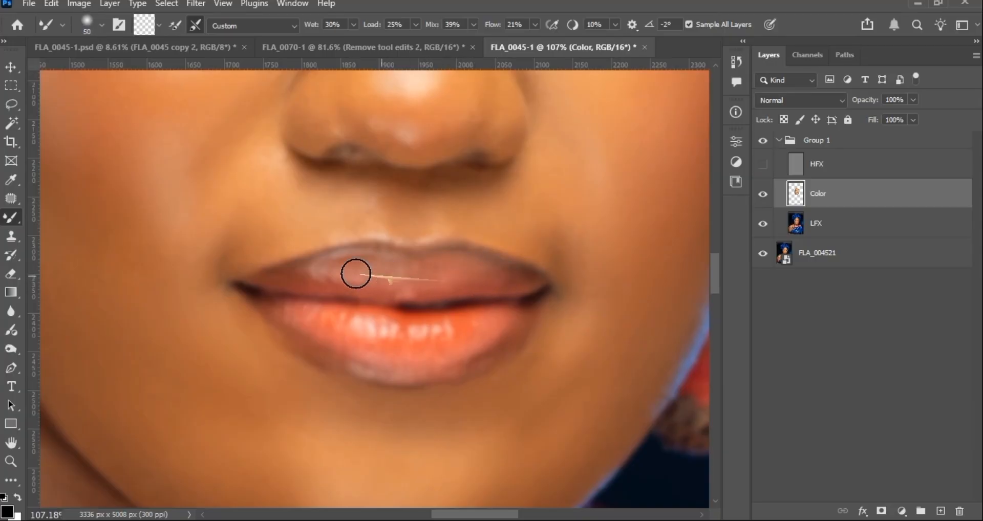
{"action": "key", "text": "ctrl+z"}
{"action": "key", "text": "bracketright"}
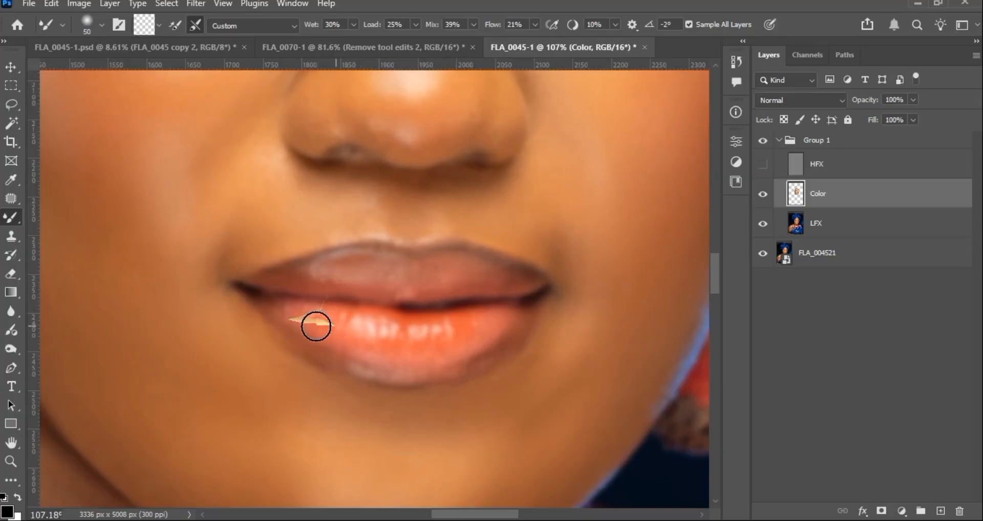
{"action": "mouse_move", "coordinate": [322, 333]}
{"action": "left_mouse_down"}
{"action": "mouse_move", "coordinate": [397, 352]}
{"action": "mouse_move", "coordinate": [502, 327]}
{"action": "left_mouse_up"}
{"action": "key", "text": "ctrl+z"}
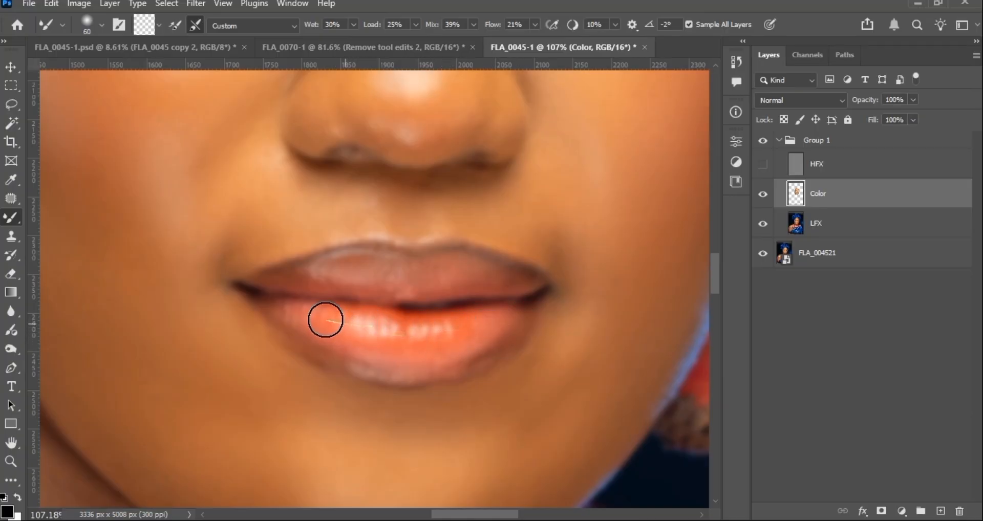
Blend the tones of the lower lip at brush size 60, and the skin beside the mouth at size 80
{"action": "key", "text": "bracketleft"}
{"action": "scroll", "coordinate": [317, 320], "scroll_direction": "up", "scroll_amount": 1}
{"action": "scroll", "coordinate": [311, 311], "scroll_direction": "down", "scroll_amount": 1}
{"action": "key", "text": "bracketright"}
{"action": "key", "text": "bracketright"}
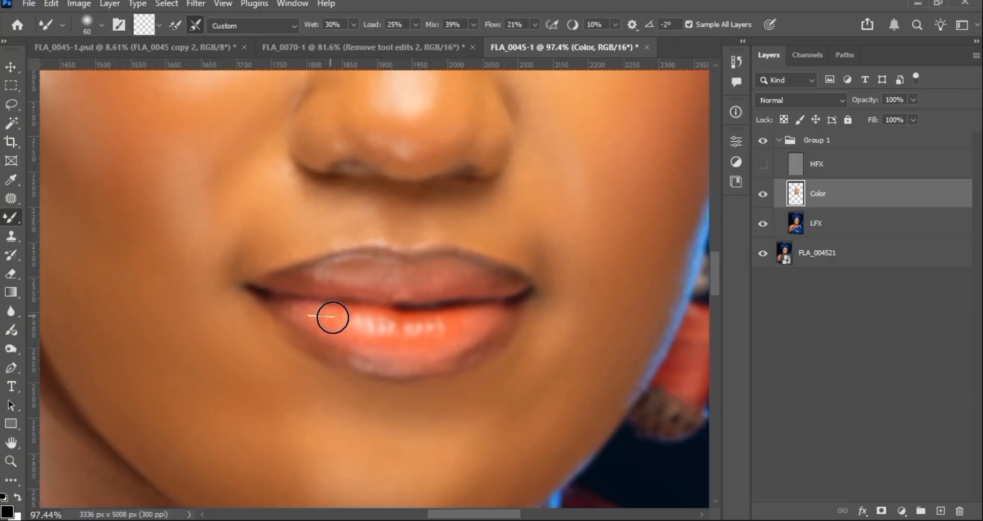
{"action": "mouse_move", "coordinate": [392, 336]}
{"action": "left_mouse_down"}
{"action": "mouse_move", "coordinate": [487, 324]}
{"action": "mouse_move", "coordinate": [485, 313]}
{"action": "left_mouse_up"}
{"action": "key", "text": "bracketright"}
{"action": "key", "text": "bracketright"}
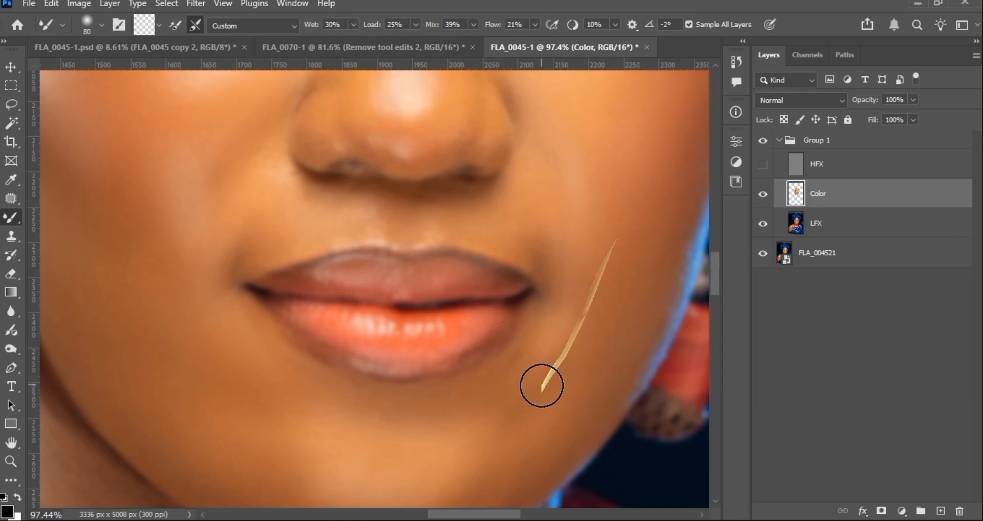
Blend the upper lip at brush size 60 and check the Color layer on its own
{"action": "key", "text": "bracketleft"}
{"action": "key", "text": "bracketleft"}
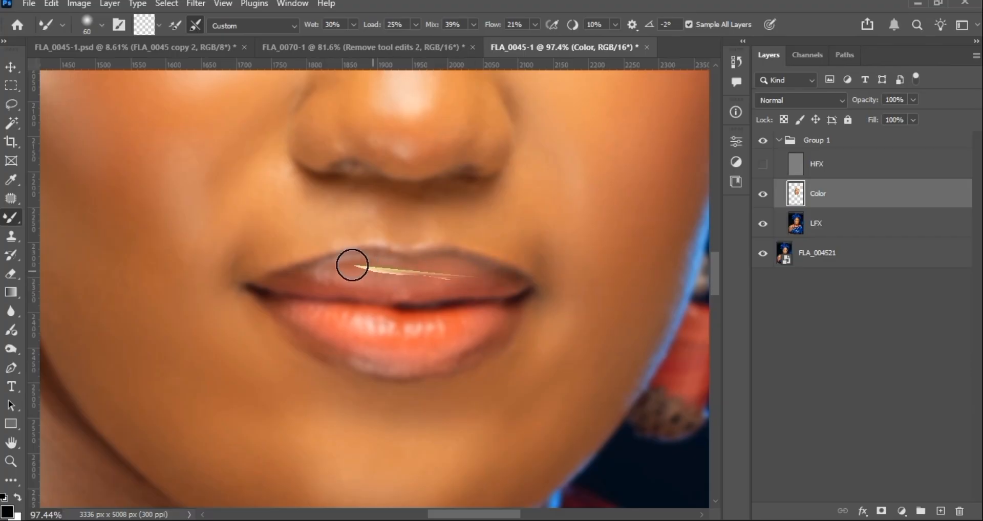
{"action": "left_click", "coordinate": [762, 195], "text": "alt"}
{"action": "left_click", "coordinate": [762, 194], "text": "alt"}
Reduce the Mixer Brush to 40 and blend the highlight spots on the lower part of the nose tip
{"action": "left_click_drag", "start_coordinate": [480, 200], "coordinate": [415, 175]}
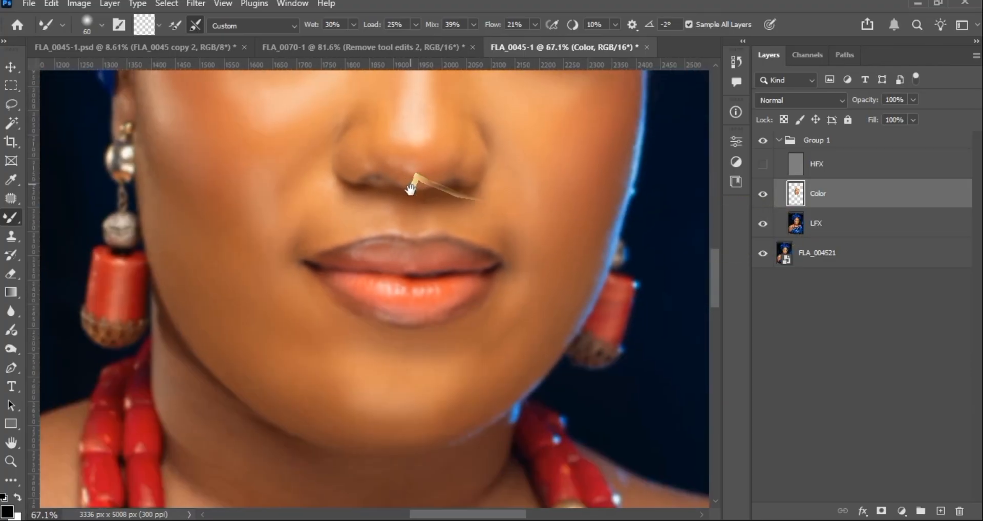
{"action": "scroll", "coordinate": [410, 189], "scroll_direction": "up", "scroll_amount": 3}
{"action": "key", "text": "bracketleft"}
{"action": "key", "text": "bracketleft"}
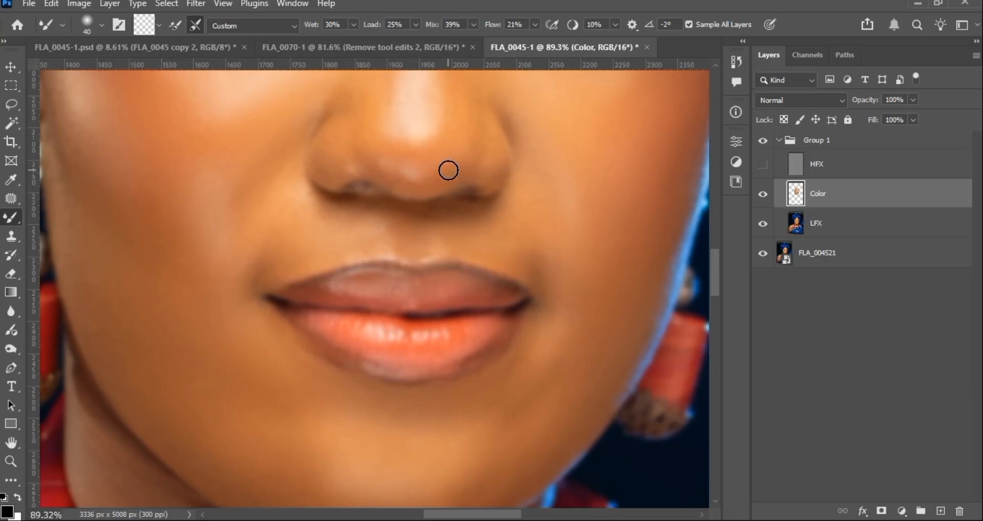
{"action": "scroll", "coordinate": [448, 170], "scroll_direction": "down", "scroll_amount": 2}
{"action": "scroll", "coordinate": [438, 166], "scroll_direction": "up", "scroll_amount": 2}
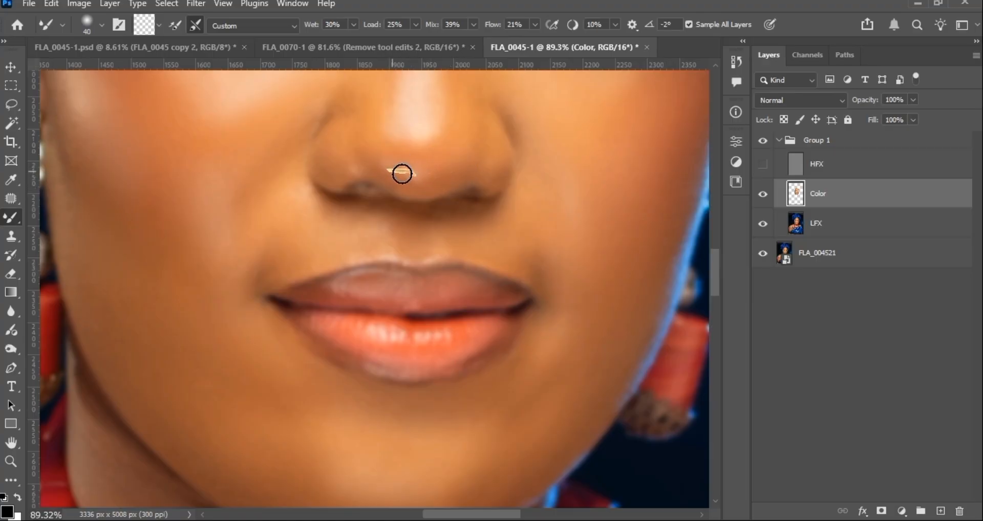
Smooth the transition between the nose tip and its bridge highlight, starting at brush size 50
{"action": "scroll", "coordinate": [426, 133], "scroll_direction": "down", "scroll_amount": 1}
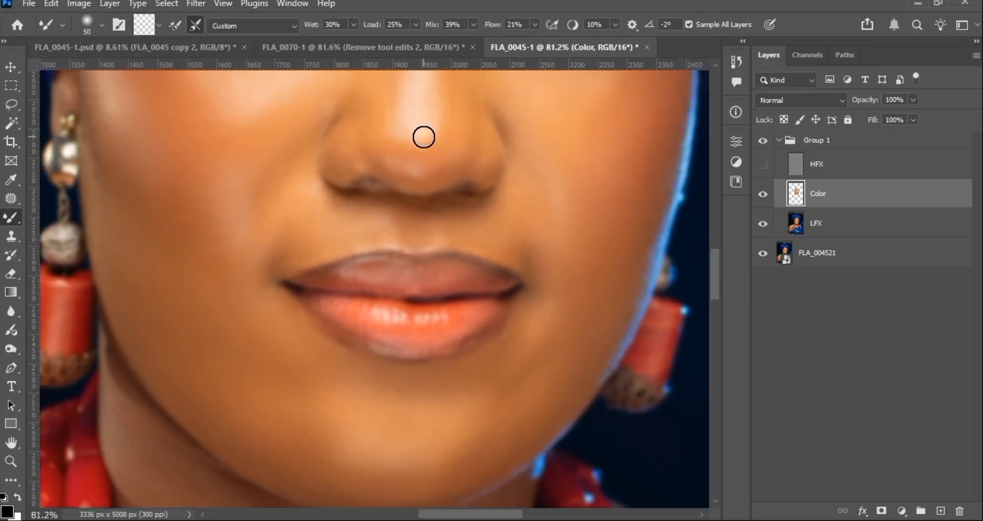
{"action": "scroll", "coordinate": [424, 136], "scroll_direction": "up", "scroll_amount": 2}
{"action": "mouse_move", "coordinate": [397, 162]}
{"action": "left_mouse_down"}
{"action": "mouse_move", "coordinate": [421, 140]}
{"action": "mouse_move", "coordinate": [452, 182]}
{"action": "left_mouse_up"}
{"action": "scroll", "coordinate": [424, 117], "scroll_direction": "down", "scroll_amount": 1}
{"action": "key", "text": "bracketright"}
{"action": "scroll", "coordinate": [387, 130], "scroll_direction": "down", "scroll_amount": 2}
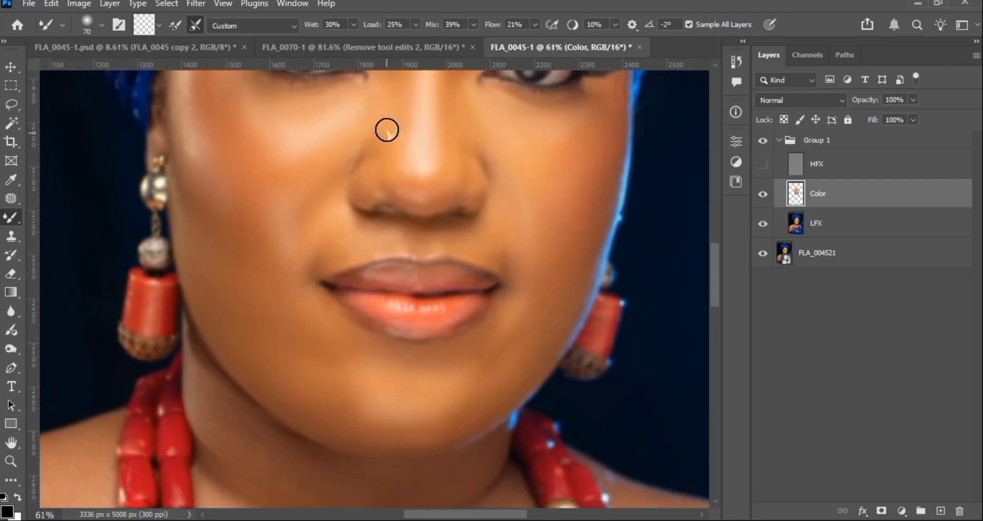
Blend the sides of the nose into the surrounding cheeks, varying the Mixer Brush size from 70
{"action": "scroll", "coordinate": [380, 140], "scroll_direction": "up", "scroll_amount": 1}
{"action": "mouse_move", "coordinate": [400, 137]}
{"action": "left_mouse_down"}
{"action": "mouse_move", "coordinate": [413, 163]}
{"action": "mouse_move", "coordinate": [432, 104]}
{"action": "mouse_move", "coordinate": [444, 115]}
{"action": "mouse_move", "coordinate": [448, 151]}
{"action": "left_mouse_up"}
{"action": "scroll", "coordinate": [457, 148], "scroll_direction": "down", "scroll_amount": 3}
{"action": "key", "text": "bracketright"}
{"action": "mouse_move", "coordinate": [513, 169]}
{"action": "left_mouse_down"}
{"action": "mouse_move", "coordinate": [499, 142]}
{"action": "mouse_move", "coordinate": [559, 138]}
{"action": "mouse_move", "coordinate": [559, 158]}
{"action": "mouse_move", "coordinate": [526, 147]}
{"action": "mouse_move", "coordinate": [339, 152]}
{"action": "mouse_move", "coordinate": [298, 136]}
{"action": "mouse_move", "coordinate": [294, 119]}
{"action": "mouse_move", "coordinate": [363, 147]}
{"action": "mouse_move", "coordinate": [346, 156]}
{"action": "mouse_move", "coordinate": [319, 263]}
{"action": "mouse_move", "coordinate": [428, 238]}
{"action": "left_mouse_up"}
{"action": "key", "text": "bracketright"}
{"action": "key", "text": "bracketright"}
{"action": "scroll", "coordinate": [335, 185], "scroll_direction": "up", "scroll_amount": 2}
{"action": "key", "text": "bracketleft"}
{"action": "key", "text": "bracketleft"}
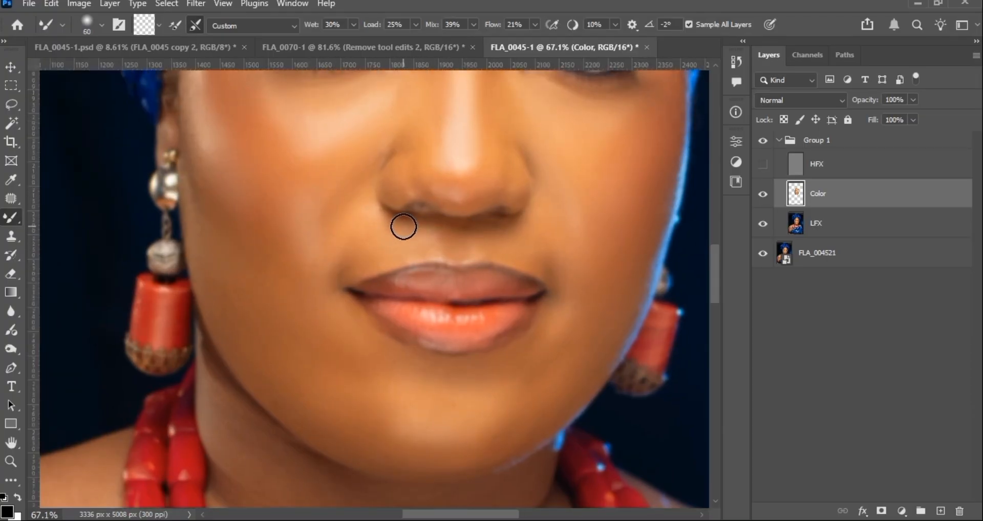
Try out a range of larger Mixer Brush sizes up to 700
{"action": "key", "text": "bracketright"}
{"action": "key", "text": "bracketright"}
{"action": "key", "text": "bracketright"}
{"action": "key", "text": "bracketright"}
{"action": "key", "text": "bracketright"}
{"action": "key", "text": "bracketright"}
{"action": "key", "text": "bracketright"}
{"action": "key", "text": "bracketright"}
{"action": "key", "text": "bracketright"}
{"action": "key", "text": "bracketright"}
{"action": "key", "text": "bracketright"}
{"action": "key", "text": "bracketright"}
{"action": "key", "text": "bracketright"}
{"action": "key", "text": "bracketleft"}
{"action": "key", "text": "bracketleft"}
{"action": "key", "text": "bracketleft"}
{"action": "key", "text": "bracketleft"}
{"action": "key", "text": "bracketleft"}
{"action": "key", "text": "bracketleft"}
{"action": "key", "text": "bracketleft"}
{"action": "key", "text": "bracketleft"}
{"action": "key", "text": "bracketleft"}
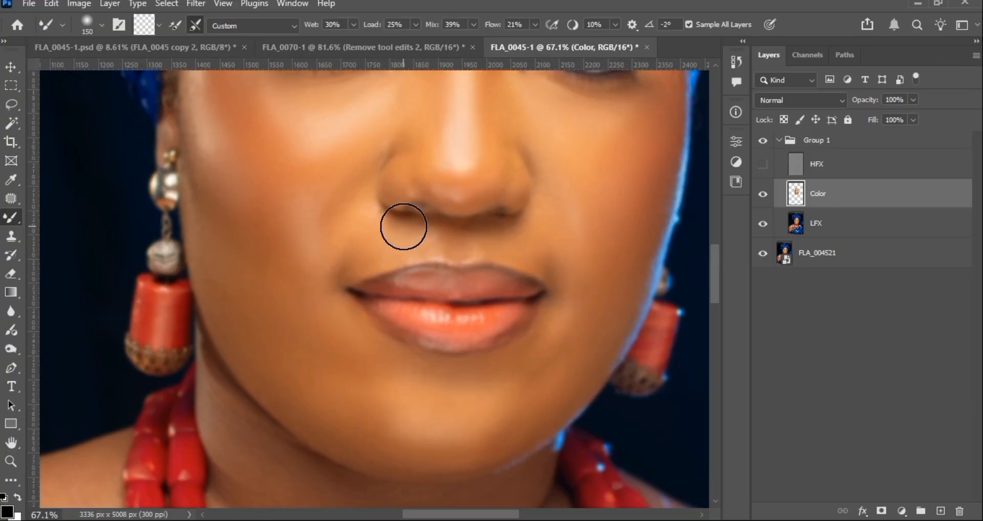
{"action": "key", "text": "bracketright"}
{"action": "key", "text": "bracketright"}
{"action": "key", "text": "bracketright"}
{"action": "key", "text": "bracketright"}
{"action": "key", "text": "bracketright"}
{"action": "key", "text": "bracketright"}
{"action": "key", "text": "bracketright"}
{"action": "key", "text": "bracketright"}
{"action": "key", "text": "bracketright"}
{"action": "key", "text": "bracketright"}
{"action": "key", "text": "bracketright"}
{"action": "key", "text": "bracketright"}
{"action": "key", "text": "bracketright"}
{"action": "key", "text": "bracketright"}
{"action": "key", "text": "bracketright"}
{"action": "key", "text": "bracketright"}
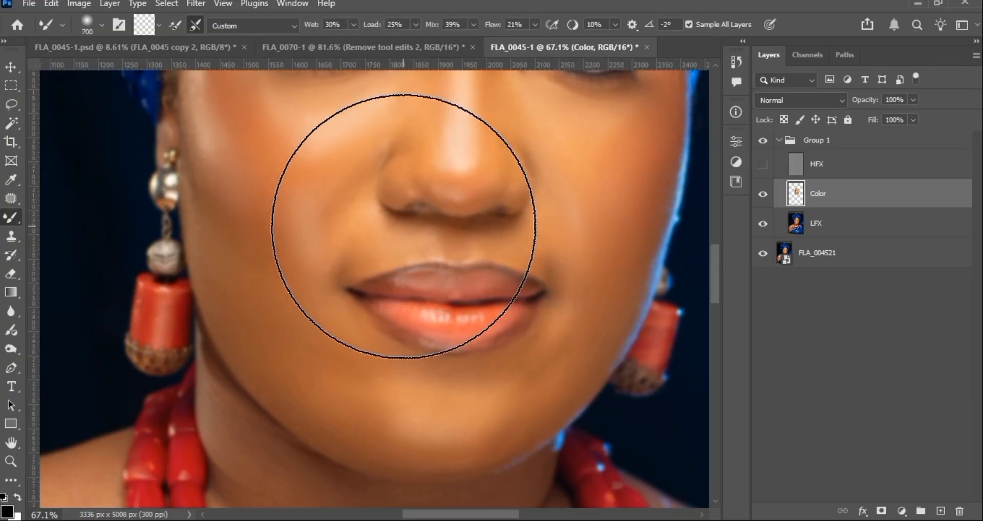
Set the Mixer Brush size to 70 and blend the skin between the nose and the upper lip
{"action": "key", "text": "bracketleft"}
{"action": "key", "text": "bracketleft"}
{"action": "key", "text": "bracketleft"}
{"action": "key", "text": "bracketleft"}
{"action": "key", "text": "bracketleft"}
{"action": "key", "text": "bracketleft"}
{"action": "key", "text": "bracketleft"}
{"action": "key", "text": "bracketleft"}
{"action": "key", "text": "bracketleft"}
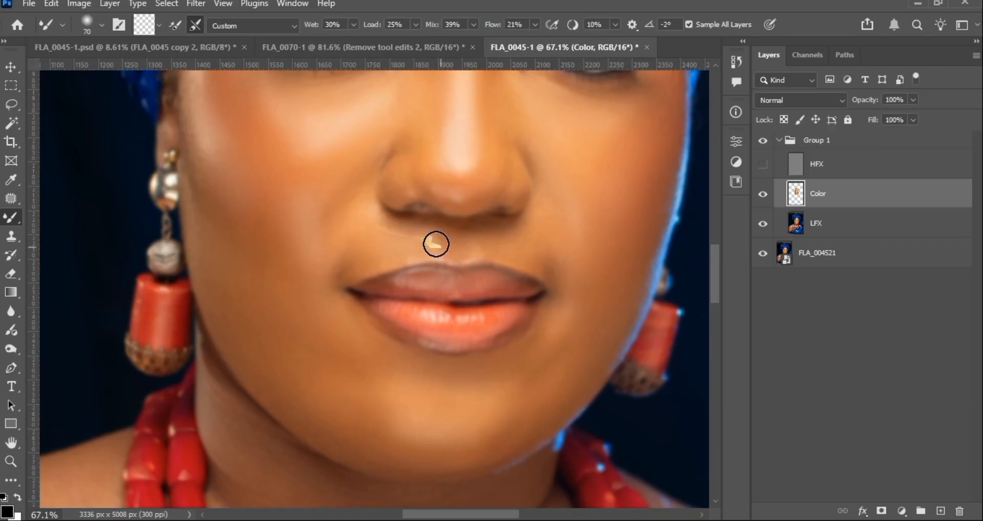
Blend the skin between the nose and the rim-lit under-eye area with the Mixer Brush at size 90
{"action": "scroll", "coordinate": [521, 242], "scroll_direction": "down", "scroll_amount": 4}
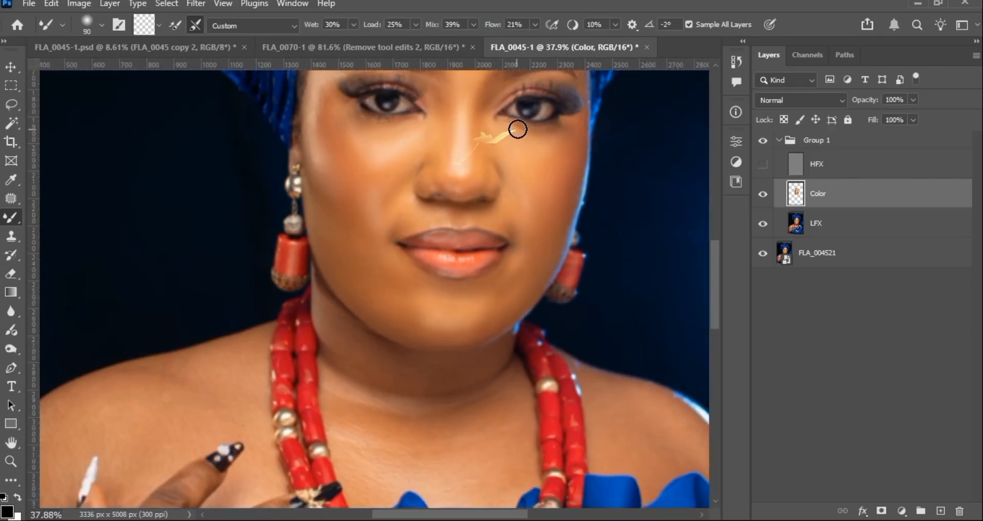
{"action": "scroll", "coordinate": [362, 140], "scroll_direction": "down", "scroll_amount": 2}
{"action": "scroll", "coordinate": [398, 234], "scroll_direction": "up", "scroll_amount": 2}
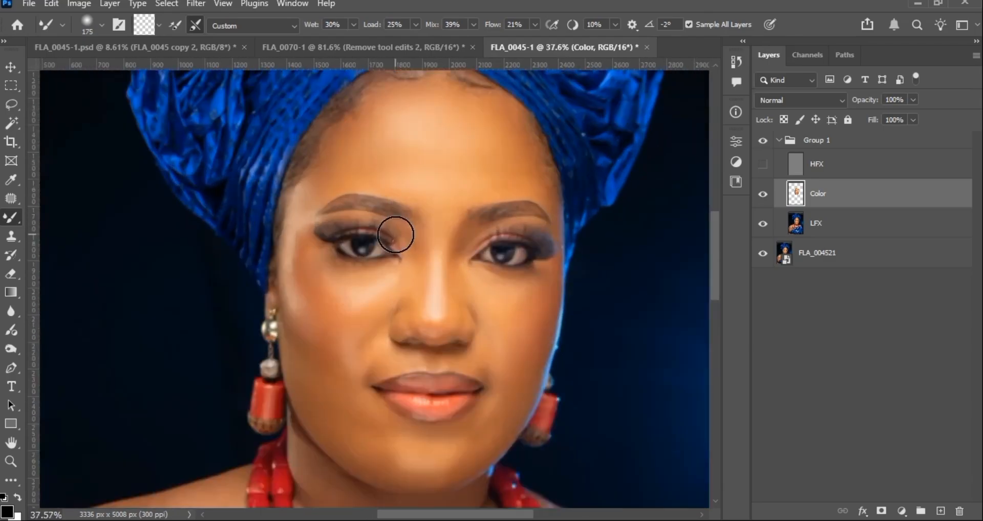
{"action": "scroll", "coordinate": [407, 230], "scroll_direction": "up", "scroll_amount": 2}
{"action": "mouse_move", "coordinate": [407, 230]}
{"action": "left_mouse_down"}
{"action": "mouse_move", "coordinate": [449, 180]}
{"action": "mouse_move", "coordinate": [362, 197]}
{"action": "left_mouse_up"}
Blend the skin of the rim-lit shoulder with the Mixer Brush at size 100
{"action": "key", "text": "bracketright"}
{"action": "key", "text": "bracketright"}
{"action": "mouse_move", "coordinate": [297, 157]}
{"action": "left_mouse_down"}
{"action": "mouse_move", "coordinate": [357, 162]}
{"action": "mouse_move", "coordinate": [312, 256]}
{"action": "mouse_move", "coordinate": [384, 276]}
{"action": "mouse_move", "coordinate": [468, 273]}
{"action": "left_mouse_up"}
{"action": "scroll", "coordinate": [507, 240], "scroll_direction": "down", "scroll_amount": 2}
{"action": "mouse_move", "coordinate": [581, 206]}
{"action": "left_mouse_down"}
{"action": "mouse_move", "coordinate": [621, 217]}
{"action": "mouse_move", "coordinate": [577, 248]}
{"action": "mouse_move", "coordinate": [632, 225]}
{"action": "left_mouse_up"}
{"action": "key", "text": "bracketleft"}
{"action": "left_click_drag", "start_coordinate": [667, 269], "coordinate": [621, 209]}
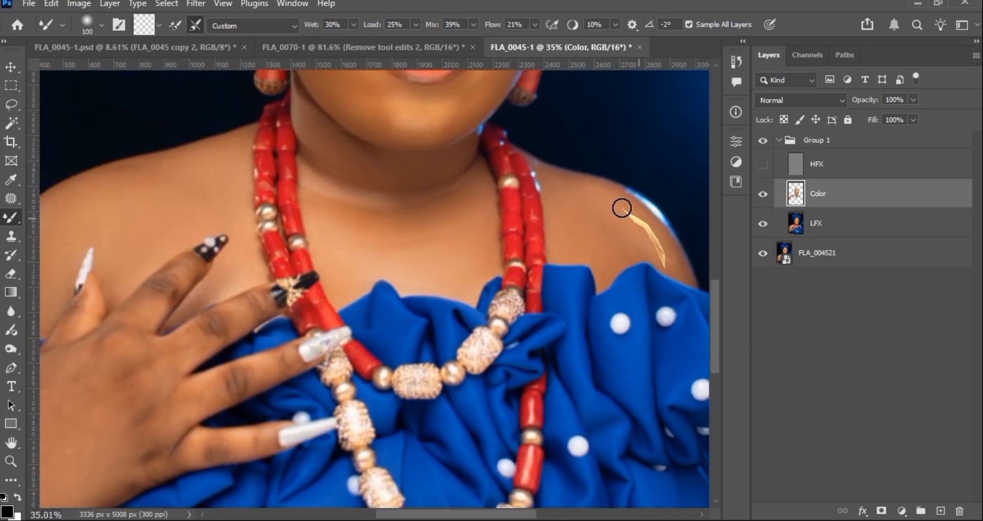
Blend the skin of the chest and of the shoulder above the raised hand with the Mixer Brush at size 175
{"action": "scroll", "coordinate": [348, 217], "scroll_direction": "down", "scroll_amount": 3}
{"action": "scroll", "coordinate": [510, 435], "scroll_direction": "up", "scroll_amount": 5}
{"action": "left_click_drag", "start_coordinate": [474, 434], "coordinate": [370, 182]}
{"action": "scroll", "coordinate": [370, 181], "scroll_direction": "down", "scroll_amount": 1}
{"action": "mouse_move", "coordinate": [432, 327]}
{"action": "left_mouse_down"}
{"action": "mouse_move", "coordinate": [423, 238]}
{"action": "mouse_move", "coordinate": [391, 293]}
{"action": "mouse_move", "coordinate": [364, 286]}
{"action": "mouse_move", "coordinate": [394, 344]}
{"action": "mouse_move", "coordinate": [331, 265]}
{"action": "mouse_move", "coordinate": [339, 281]}
{"action": "mouse_move", "coordinate": [422, 244]}
{"action": "left_mouse_up"}
{"action": "scroll", "coordinate": [409, 261], "scroll_direction": "down", "scroll_amount": 1}
{"action": "left_click_drag", "start_coordinate": [410, 213], "coordinate": [379, 259]}
{"action": "scroll", "coordinate": [379, 259], "scroll_direction": "down", "scroll_amount": 3}
{"action": "mouse_move", "coordinate": [259, 237]}
{"action": "left_mouse_down"}
{"action": "mouse_move", "coordinate": [243, 432]}
{"action": "mouse_move", "coordinate": [252, 193]}
{"action": "mouse_move", "coordinate": [182, 323]}
{"action": "mouse_move", "coordinate": [410, 221]}
{"action": "left_mouse_up"}
{"action": "scroll", "coordinate": [220, 215], "scroll_direction": "up", "scroll_amount": 4}
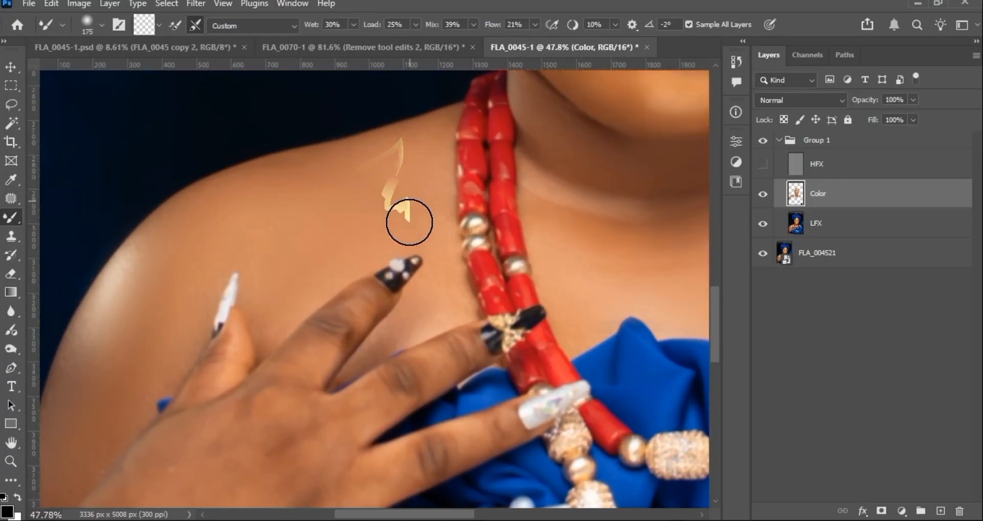
Blend the skin of the upper arm, the raised hand and the wrist, bringing the Mixer Brush to size 125
{"action": "scroll", "coordinate": [261, 289], "scroll_direction": "down", "scroll_amount": 4}
{"action": "key", "text": "bracketright"}
{"action": "key", "text": "bracketright"}
{"action": "scroll", "coordinate": [188, 291], "scroll_direction": "down", "scroll_amount": 1}
{"action": "left_click_drag", "start_coordinate": [192, 280], "coordinate": [233, 113]}
{"action": "scroll", "coordinate": [233, 113], "scroll_direction": "up", "scroll_amount": 3}
{"action": "left_click_drag", "start_coordinate": [261, 278], "coordinate": [232, 193]}
{"action": "scroll", "coordinate": [232, 193], "scroll_direction": "down", "scroll_amount": 3}
{"action": "left_click_drag", "start_coordinate": [180, 402], "coordinate": [261, 169]}
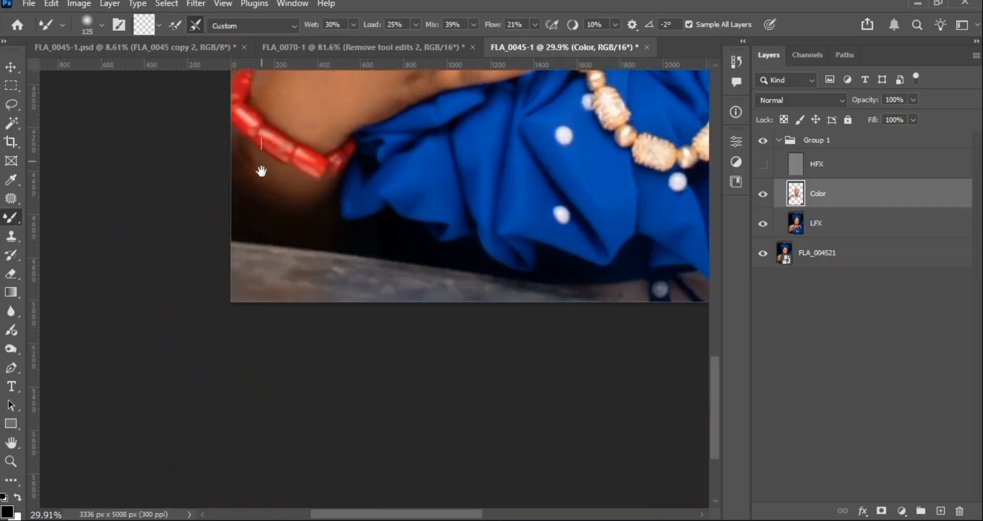
Set the Mixer Brush to size 175 with 14% mix and finish blending the skin from the face to the chest
{"action": "scroll", "coordinate": [261, 173], "scroll_direction": "up", "scroll_amount": 2}
{"action": "scroll", "coordinate": [224, 182], "scroll_direction": "down", "scroll_amount": 8}
{"action": "left_click_drag", "start_coordinate": [384, 205], "coordinate": [308, 274]}
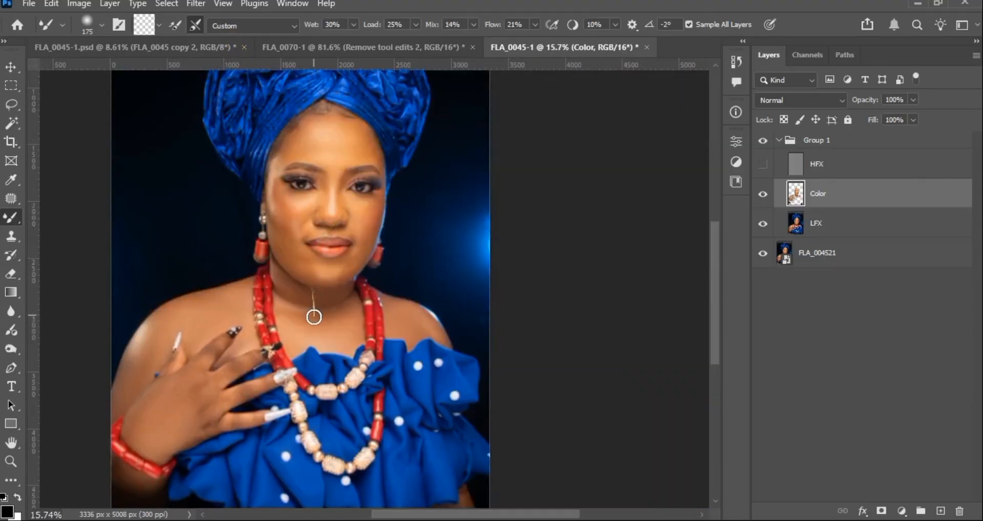
{"action": "scroll", "coordinate": [314, 317], "scroll_direction": "up", "scroll_amount": 1}
{"action": "scroll", "coordinate": [337, 246], "scroll_direction": "up", "scroll_amount": 5}
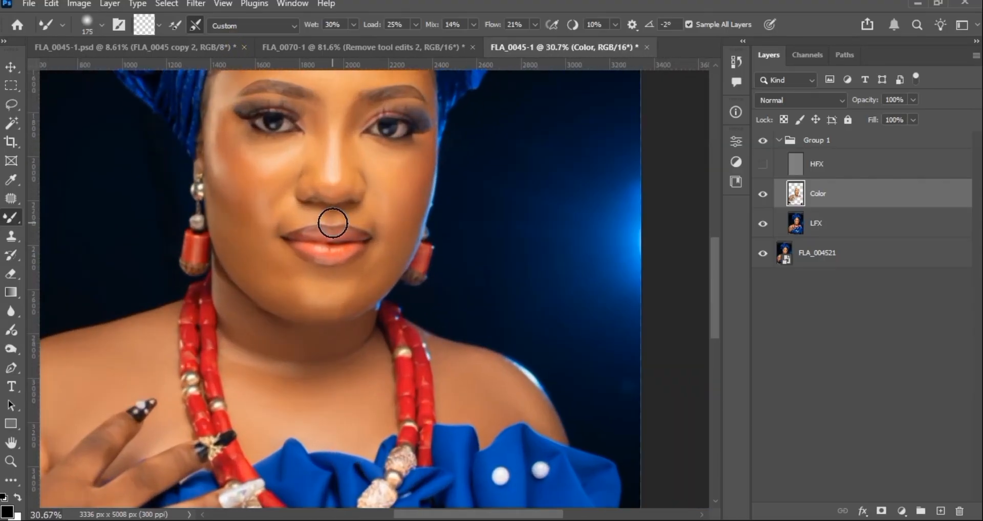
{"action": "left_click_drag", "start_coordinate": [358, 213], "coordinate": [399, 275]}
{"action": "scroll", "coordinate": [402, 269], "scroll_direction": "down", "scroll_amount": 4}
{"action": "scroll", "coordinate": [348, 230], "scroll_direction": "down", "scroll_amount": 3}
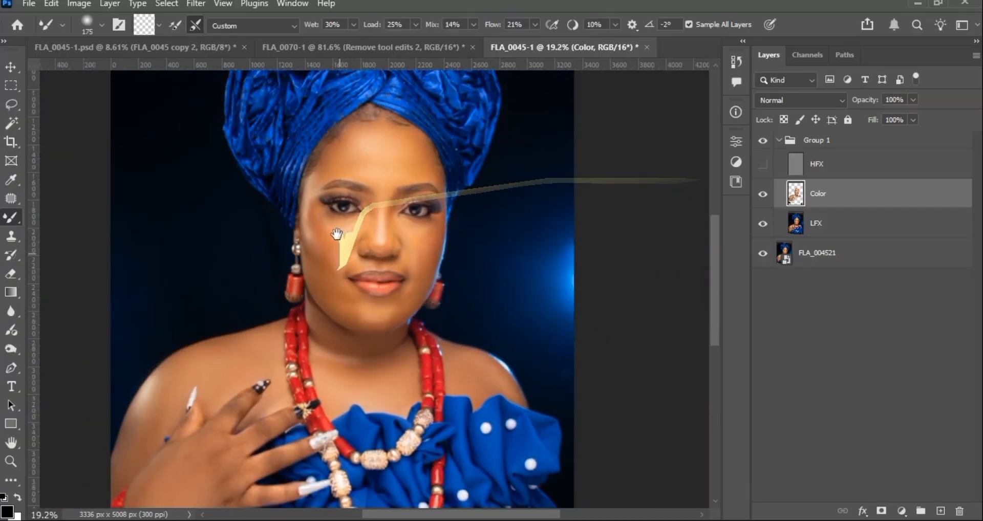
{"action": "left_click_drag", "start_coordinate": [340, 235], "coordinate": [316, 206]}
{"action": "scroll", "coordinate": [320, 206], "scroll_direction": "down", "scroll_amount": 1}
Isolate the Color layer to examine its painted skin patches, then restore the other layers
{"action": "left_click", "coordinate": [763, 195], "text": "alt"}
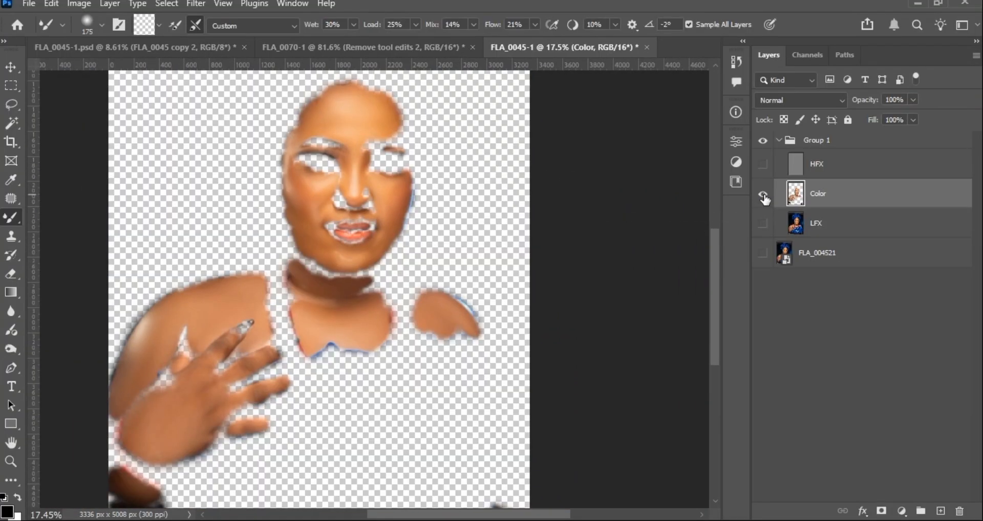
{"action": "left_click", "coordinate": [764, 196], "text": "alt"}
{"action": "left_click", "coordinate": [763, 196], "text": "alt"}
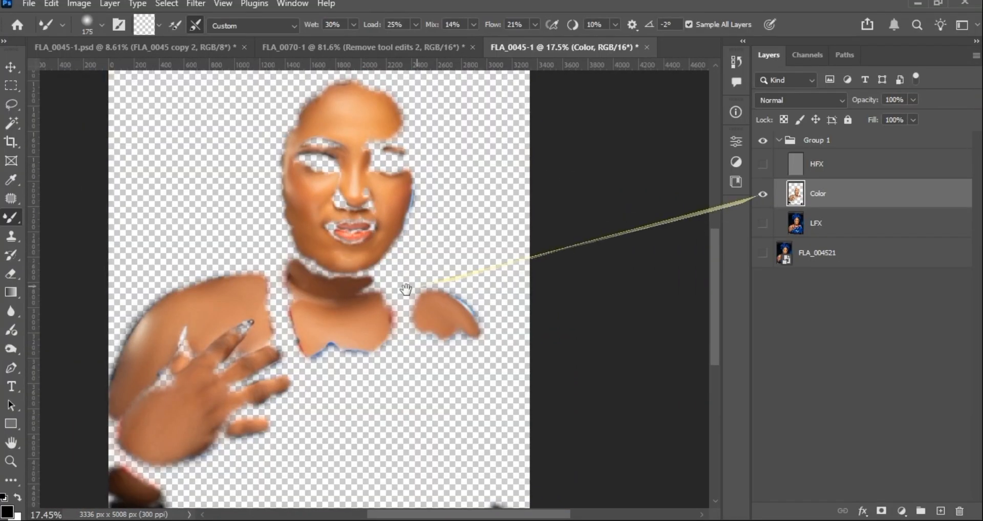
{"action": "scroll", "coordinate": [404, 286], "scroll_direction": "down", "scroll_amount": 2}
{"action": "left_click", "coordinate": [763, 194], "text": "alt"}
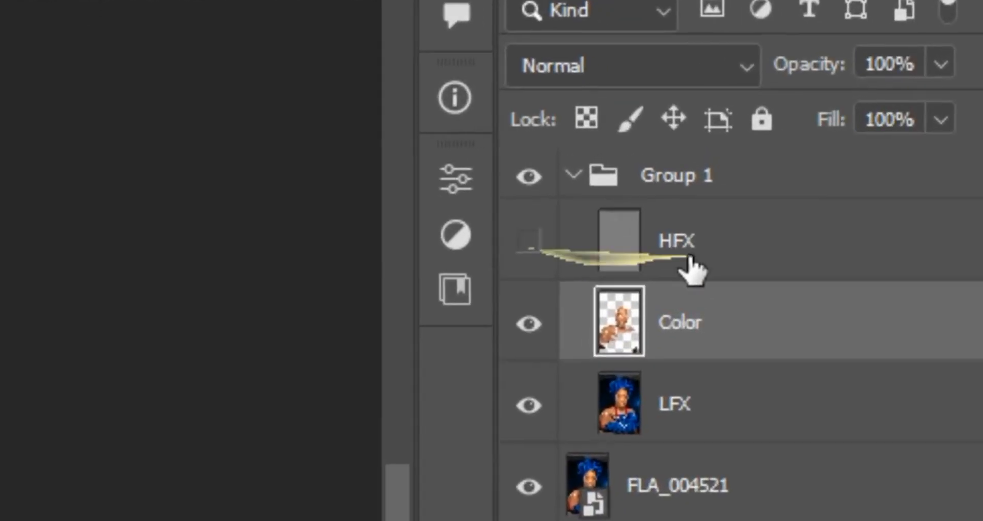
Select the HFX layer and make it visible to bring the texture back over the blended skin
{"action": "left_click", "coordinate": [796, 169]}
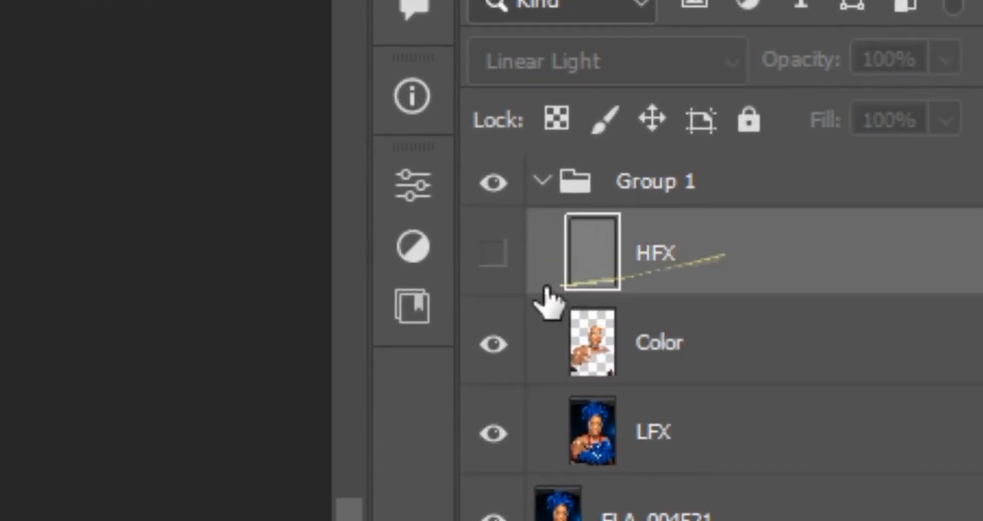
{"action": "left_click", "coordinate": [762, 165]}
{"action": "scroll", "coordinate": [369, 168], "scroll_direction": "up", "scroll_amount": 9}
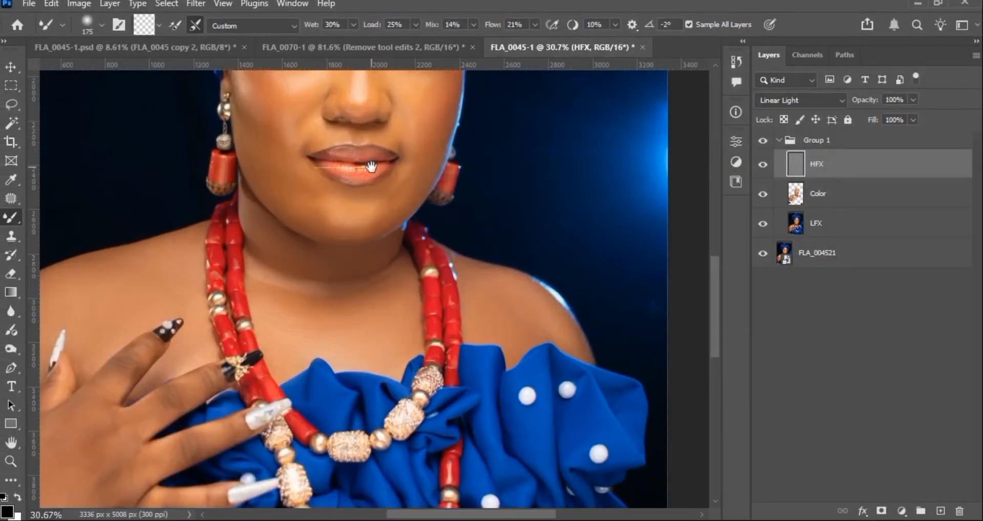
{"action": "left_click_drag", "start_coordinate": [369, 168], "coordinate": [379, 358]}
{"action": "scroll", "coordinate": [348, 182], "scroll_direction": "up", "scroll_amount": 8}
{"action": "left_click_drag", "start_coordinate": [377, 213], "coordinate": [401, 262]}
{"action": "scroll", "coordinate": [402, 263], "scroll_direction": "down", "scroll_amount": 4}
{"action": "scroll", "coordinate": [597, 230], "scroll_direction": "down", "scroll_amount": 3}
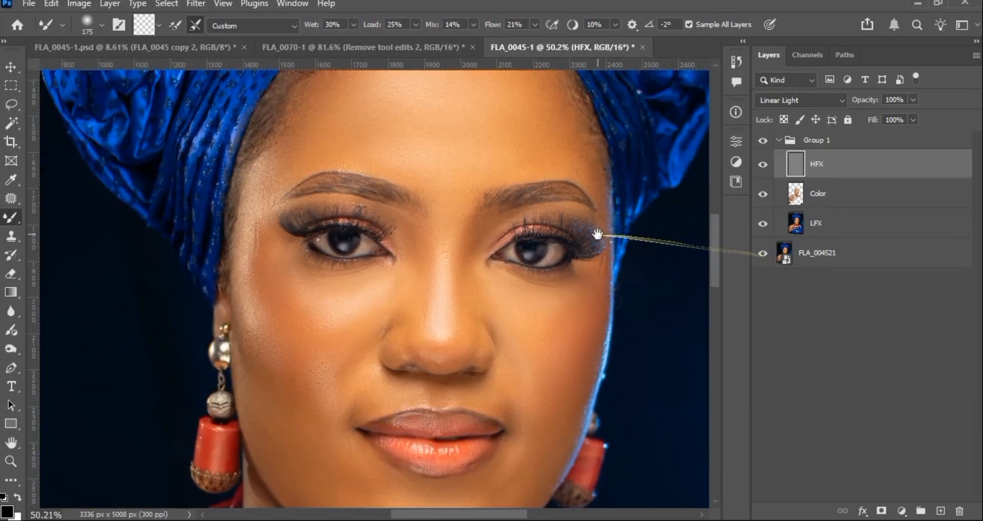
Compare the retouched eyes, cheeks, nose and mouth with the original by repeatedly isolating the FLA_004521 layer
{"action": "left_click", "coordinate": [763, 253], "text": "alt"}
{"action": "left_click", "coordinate": [763, 253], "text": "alt"}
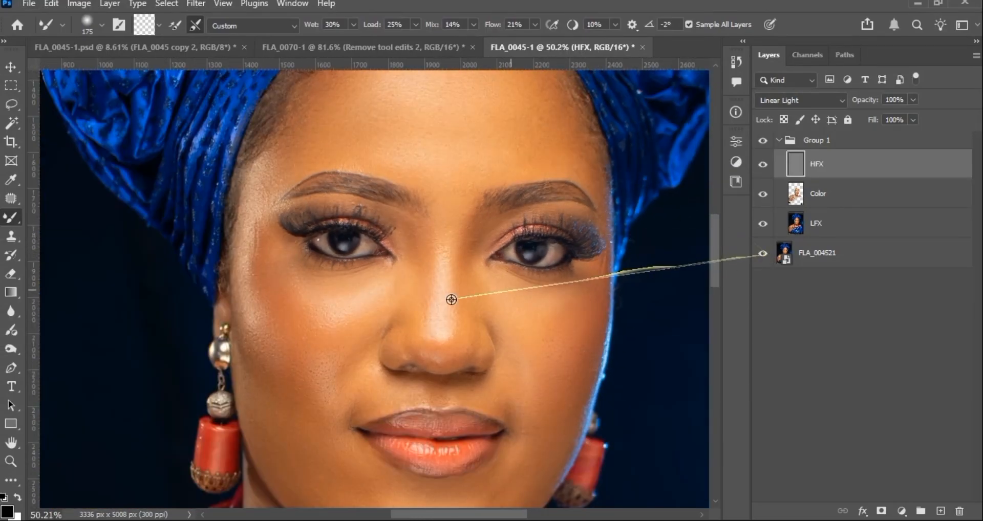
{"action": "scroll", "coordinate": [384, 287], "scroll_direction": "up", "scroll_amount": 7}
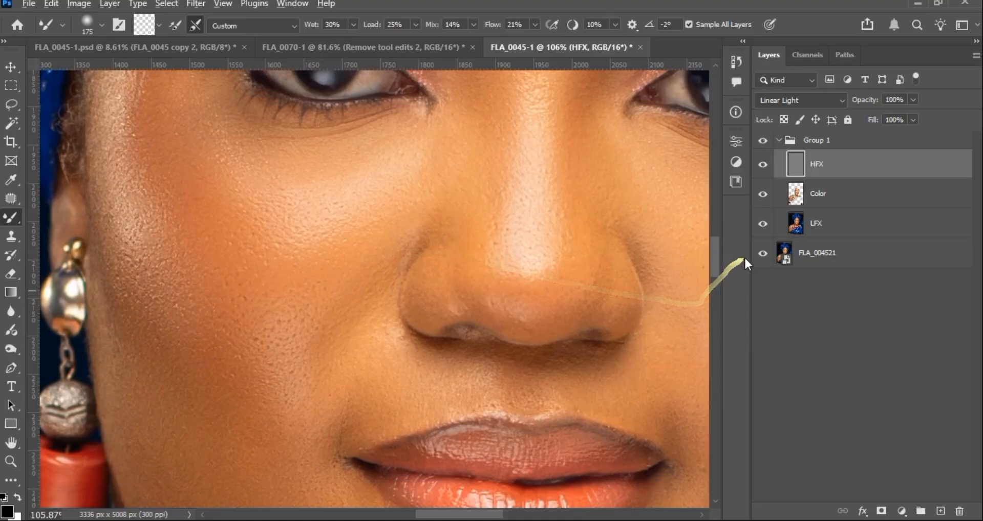
{"action": "left_click", "coordinate": [762, 253], "text": "alt"}
{"action": "left_click", "coordinate": [761, 254], "text": "alt"}
{"action": "mouse_move", "coordinate": [469, 368]}
{"action": "left_mouse_down"}
{"action": "mouse_move", "coordinate": [362, 260]}
{"action": "mouse_move", "coordinate": [279, 202]}
{"action": "left_mouse_up"}
{"action": "left_click_drag", "start_coordinate": [491, 256], "coordinate": [464, 204]}
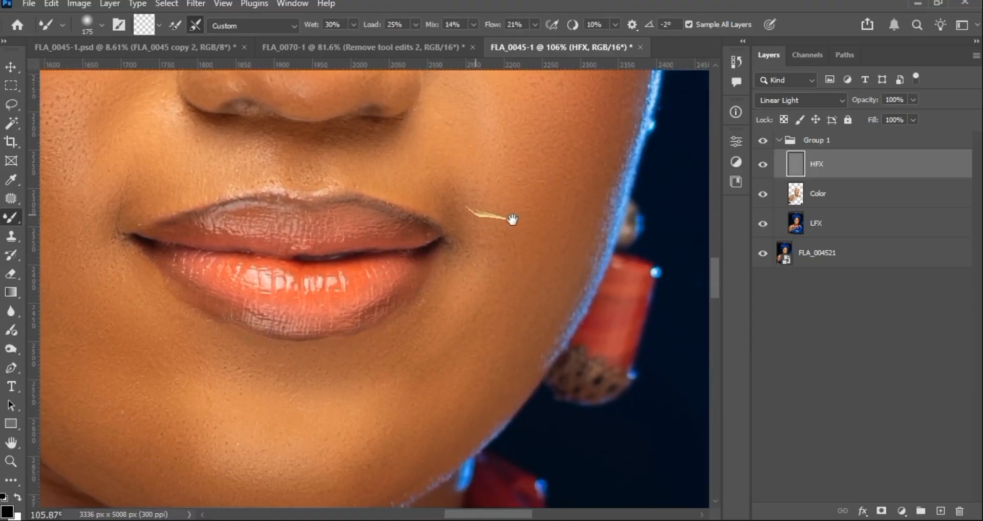
{"action": "left_click", "coordinate": [763, 254], "text": "alt"}
{"action": "left_click", "coordinate": [763, 254], "text": "alt"}
{"action": "left_click", "coordinate": [762, 255], "text": "alt"}
{"action": "left_click", "coordinate": [762, 254], "text": "alt"}
Compare the retouched neck, chest and hand with the original FLA_004521 layer and review the whole portrait
{"action": "scroll", "coordinate": [370, 260], "scroll_direction": "down", "scroll_amount": 5}
{"action": "left_click_drag", "start_coordinate": [249, 379], "coordinate": [471, 152]}
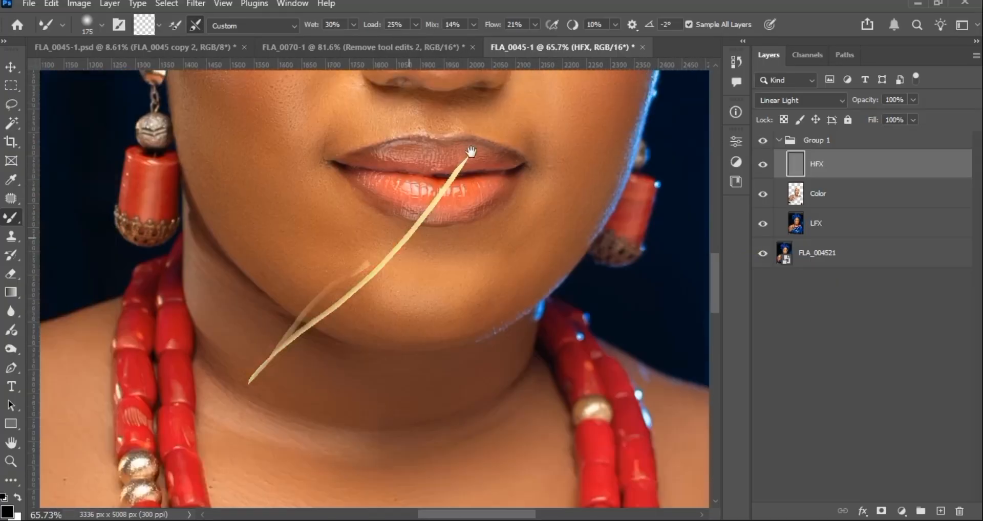
{"action": "left_click_drag", "start_coordinate": [351, 296], "coordinate": [546, 143]}
{"action": "scroll", "coordinate": [394, 258], "scroll_direction": "down", "scroll_amount": 4}
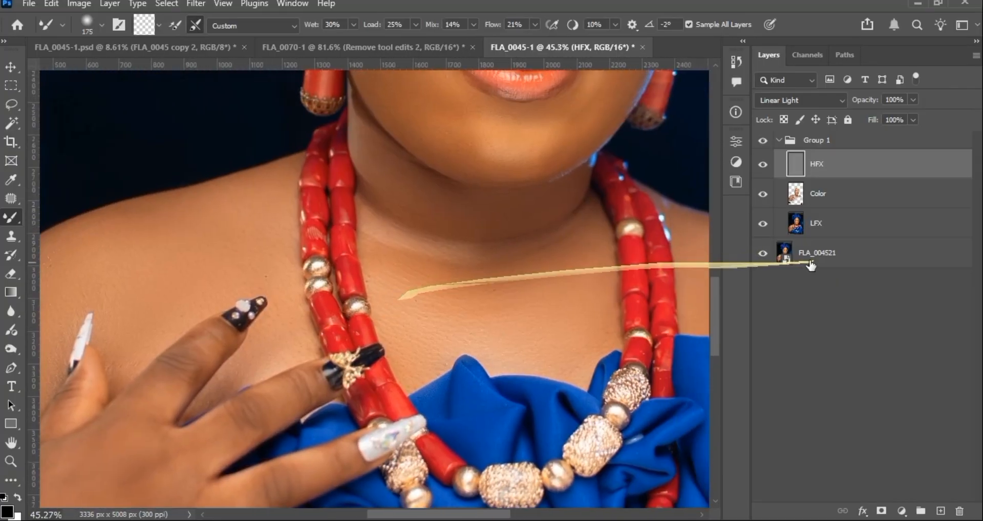
{"action": "left_click", "coordinate": [762, 255], "text": "alt"}
{"action": "left_click", "coordinate": [763, 254], "text": "alt"}
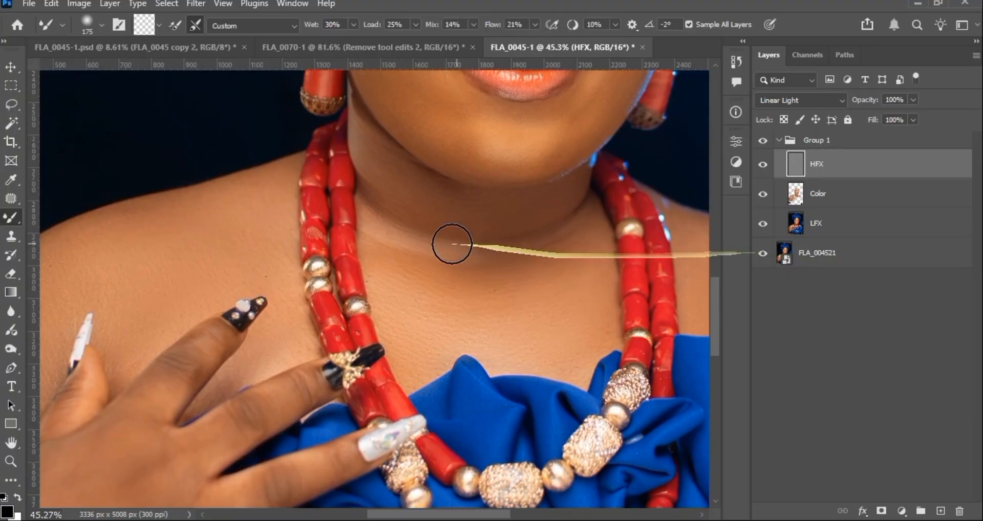
{"action": "scroll", "coordinate": [450, 237], "scroll_direction": "down", "scroll_amount": 3}
{"action": "left_click_drag", "start_coordinate": [461, 235], "coordinate": [419, 262]}
{"action": "scroll", "coordinate": [419, 262], "scroll_direction": "down", "scroll_amount": 6}
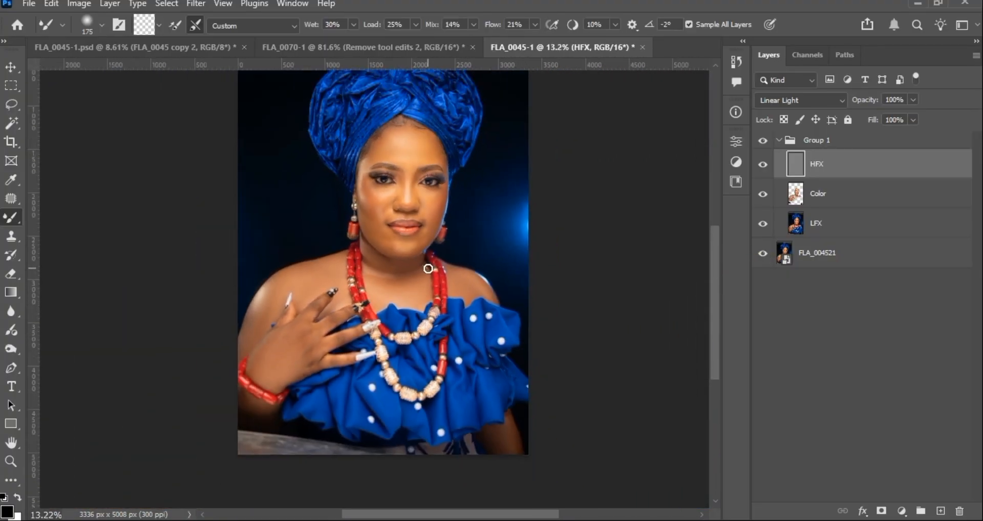
{"action": "scroll", "coordinate": [426, 258], "scroll_direction": "up", "scroll_amount": 2}
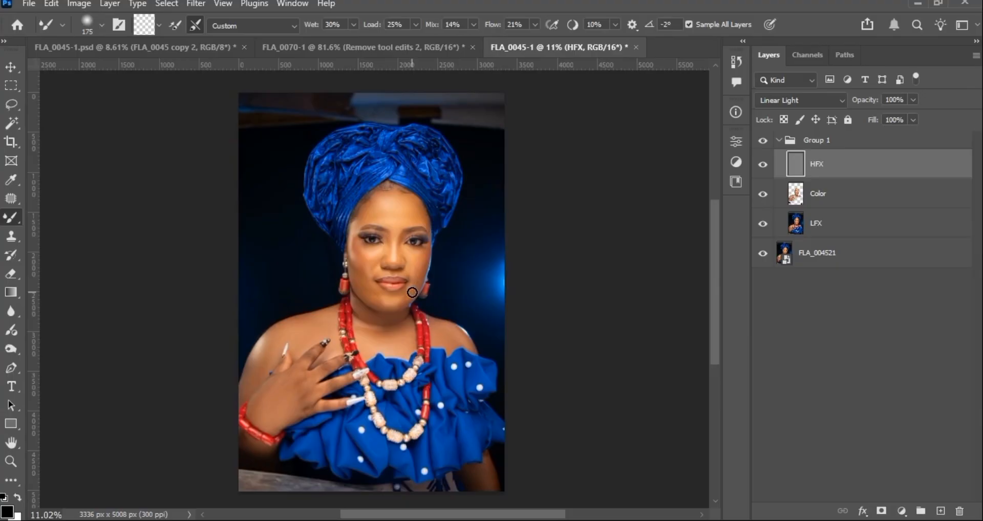
Collapse Group 1 and set the Crop tool to the 4 : 5 (8 : 10) ratio
{"action": "left_click", "coordinate": [779, 141]}
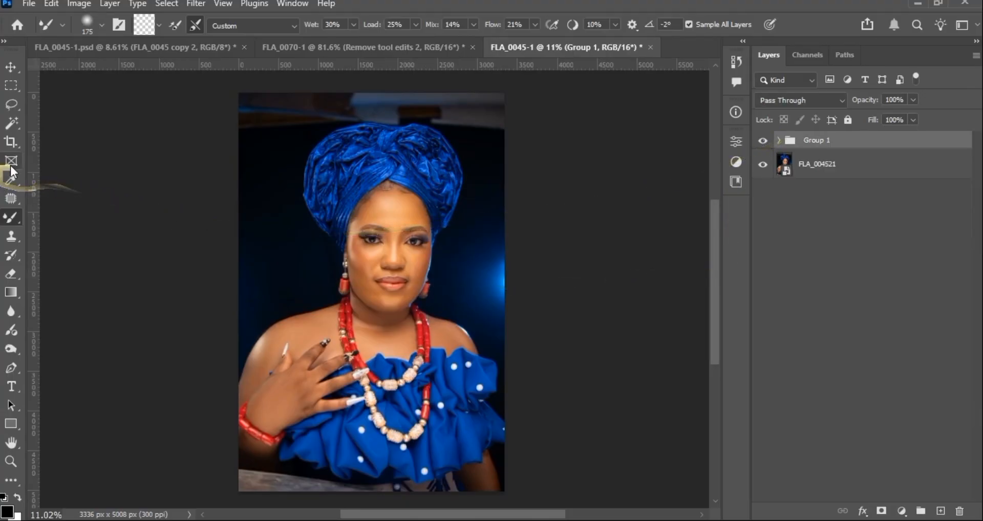
{"action": "key", "text": "c"}
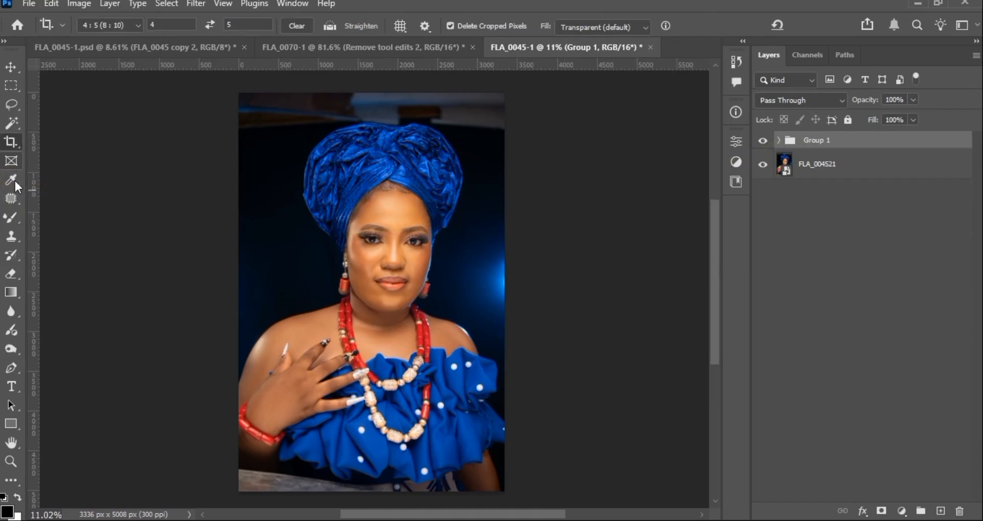
{"action": "left_click", "coordinate": [97, 145]}
{"action": "left_click", "coordinate": [112, 29]}
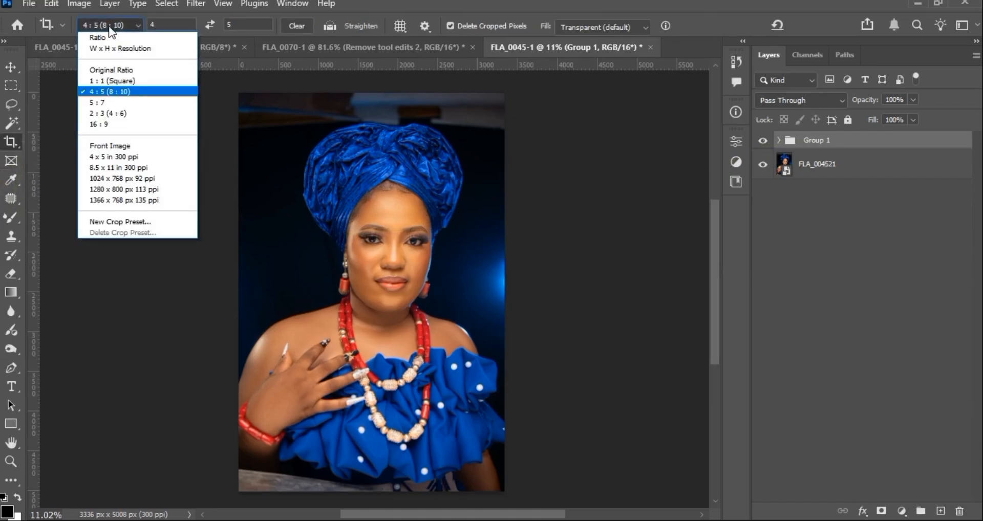
{"action": "left_click", "coordinate": [106, 93]}
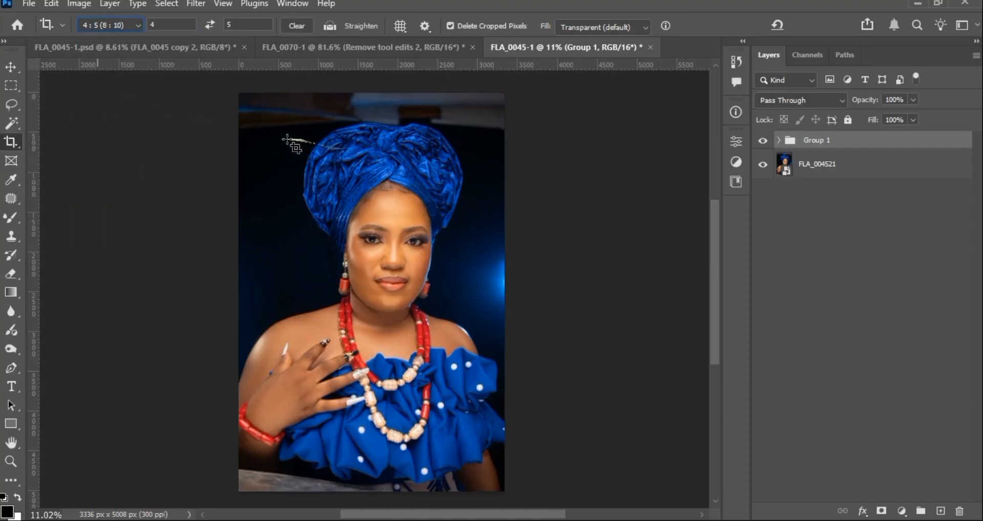
Crop the portrait to 3336 px by 4170 px, positioning the frame from just above the headwrap to below the necklace
{"action": "left_click_drag", "start_coordinate": [186, 113], "coordinate": [684, 516]}
{"action": "left_click_drag", "start_coordinate": [303, 153], "coordinate": [292, 398]}
{"action": "scroll", "coordinate": [301, 302], "scroll_direction": "down", "scroll_amount": 1}
{"action": "left_click_drag", "start_coordinate": [318, 301], "coordinate": [317, 302]}
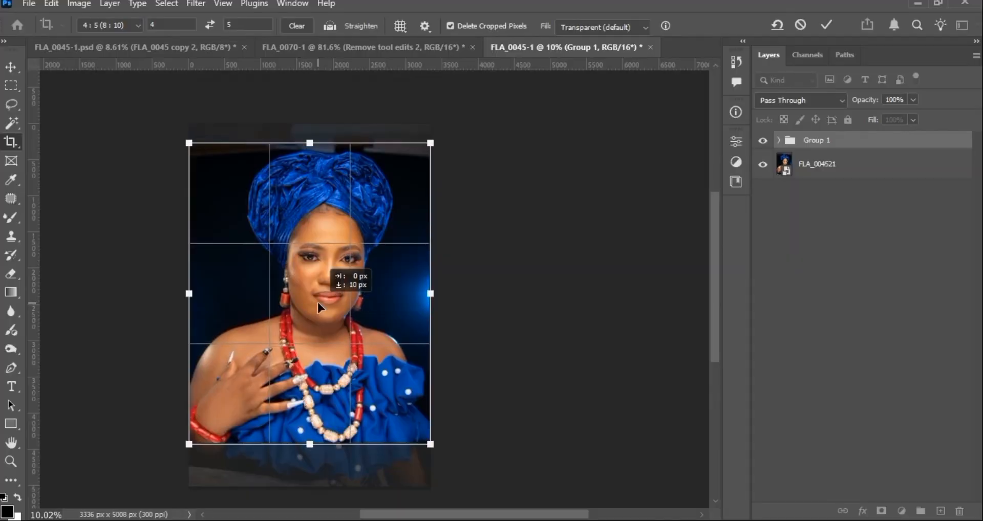
{"action": "key", "text": "shift+Down"}
{"action": "key", "text": "shift+Down"}
{"action": "key", "text": "shift+Down"}
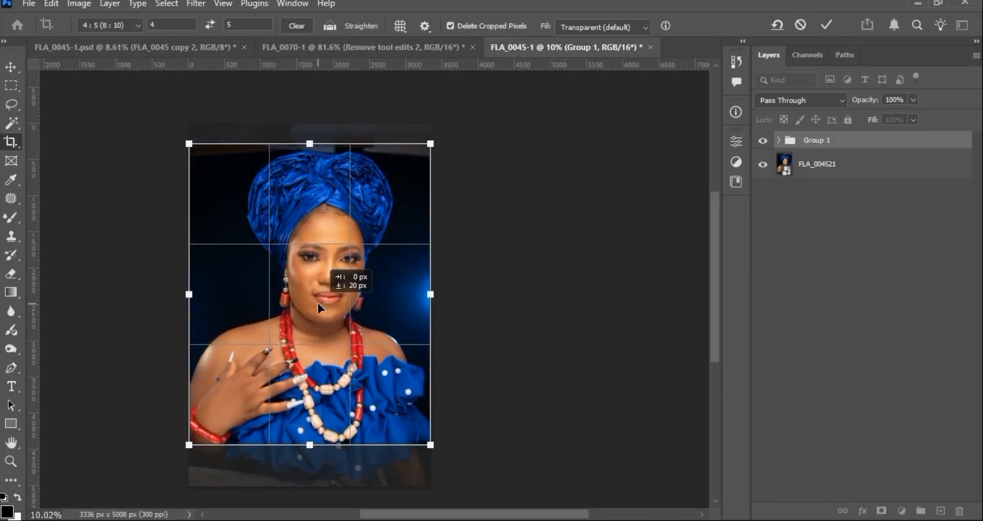
{"action": "left_click_drag", "start_coordinate": [317, 302], "coordinate": [317, 301]}
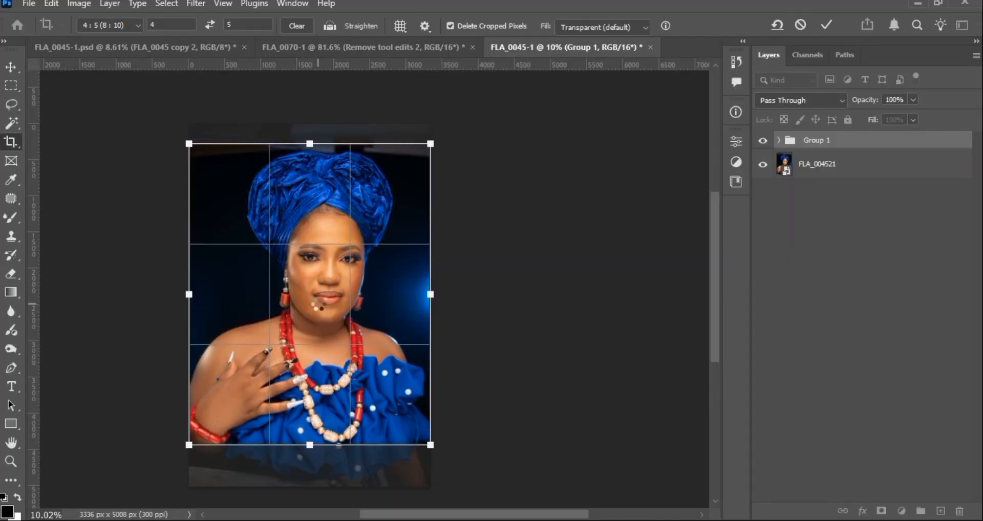
{"action": "key", "text": "Return"}
Examine the background strip above the blue headwrap along the cropped image's upper edge
{"action": "scroll", "coordinate": [323, 218], "scroll_direction": "up", "scroll_amount": 2}
{"action": "scroll", "coordinate": [322, 211], "scroll_direction": "up", "scroll_amount": 8}
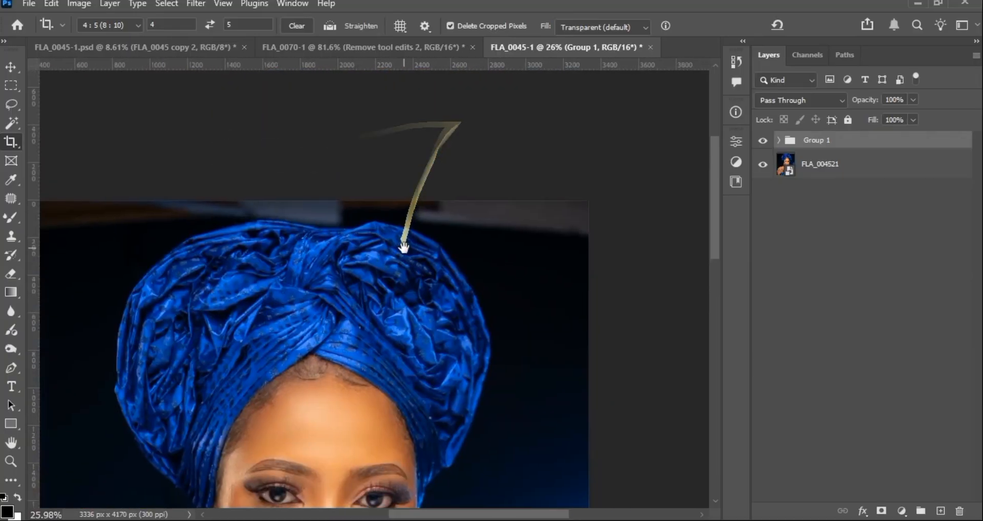
{"action": "left_click_drag", "start_coordinate": [243, 247], "coordinate": [132, 210]}
{"action": "scroll", "coordinate": [297, 198], "scroll_direction": "up", "scroll_amount": 3}
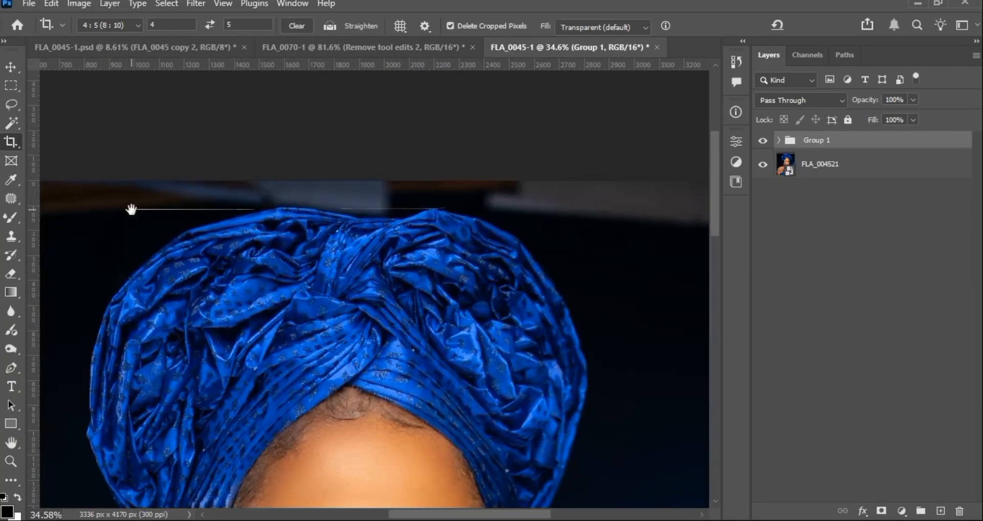
{"action": "left_click_drag", "start_coordinate": [612, 215], "coordinate": [274, 215]}
{"action": "left_click_drag", "start_coordinate": [228, 193], "coordinate": [548, 200]}
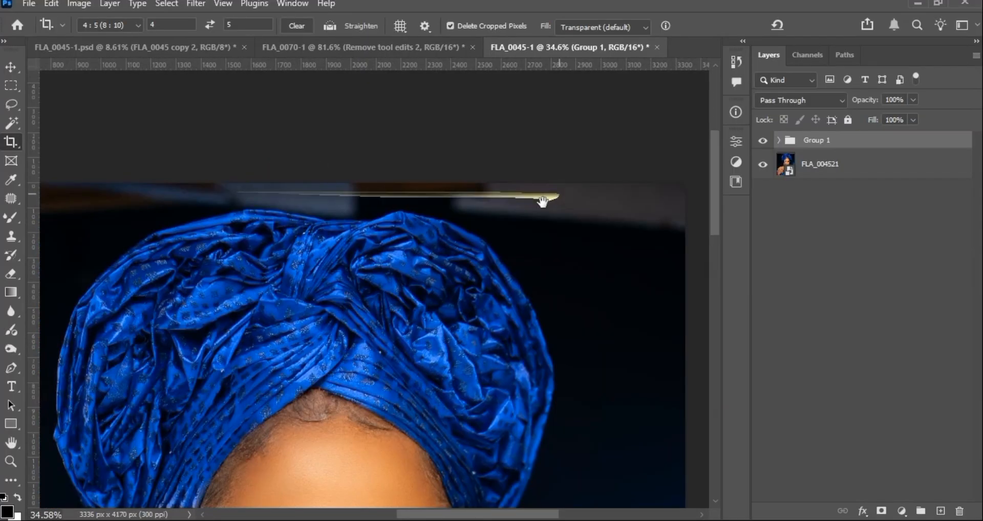
{"action": "scroll", "coordinate": [208, 202], "scroll_direction": "down", "scroll_amount": 3}
{"action": "left_click_drag", "start_coordinate": [139, 214], "coordinate": [277, 198]}
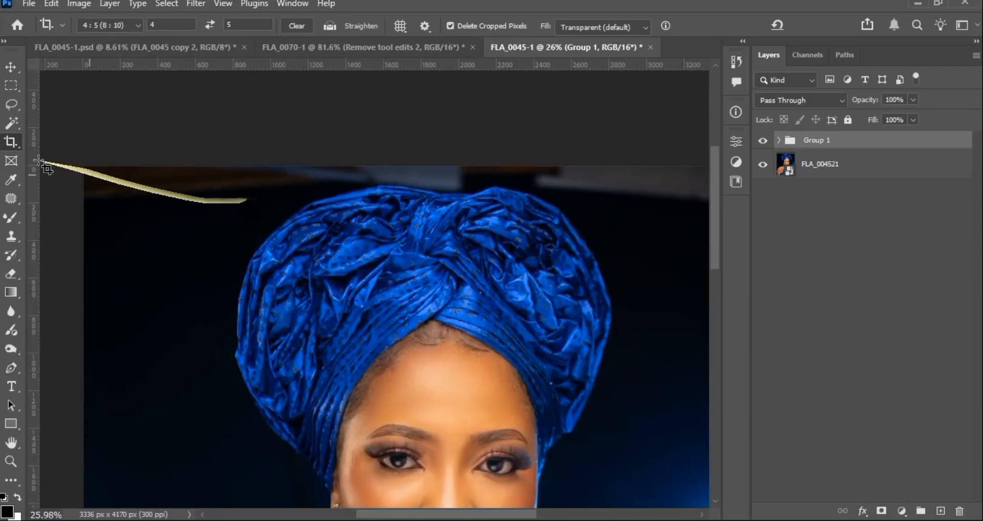
Switch to the Magic Wand tool and expand Group 1 to show its layers
{"action": "left_click", "coordinate": [11, 125]}
{"action": "left_click", "coordinate": [57, 134]}
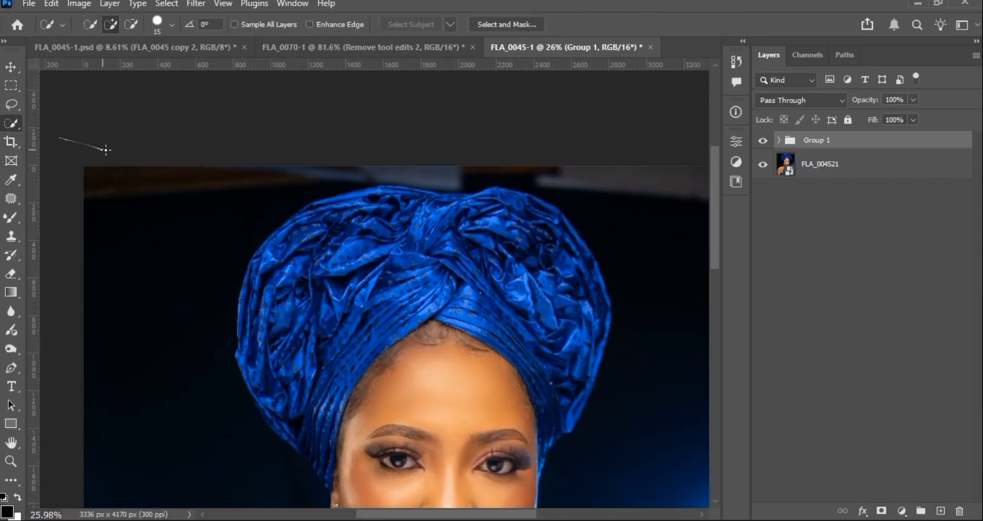
{"action": "key", "text": "shift+w"}
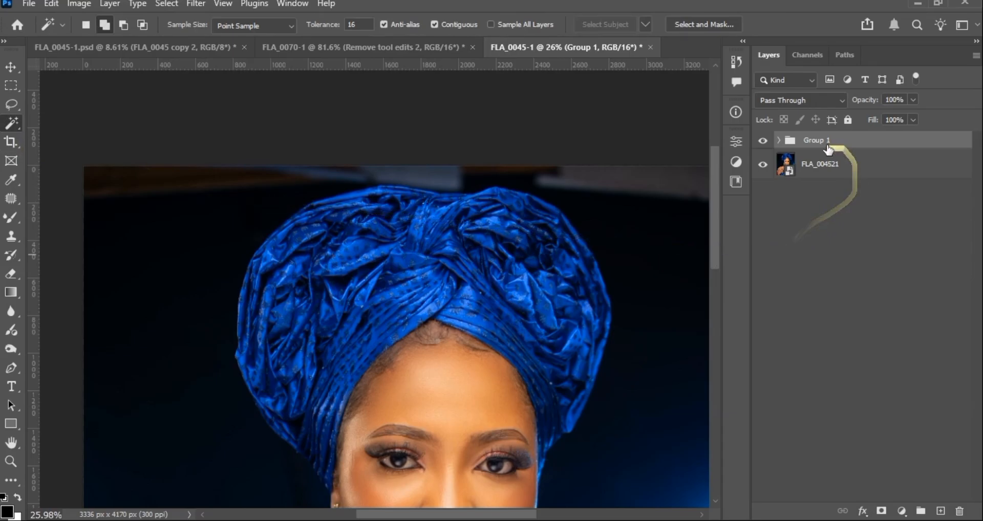
{"action": "scroll", "coordinate": [440, 177], "scroll_direction": "down", "scroll_amount": 3}
{"action": "scroll", "coordinate": [279, 207], "scroll_direction": "up", "scroll_amount": 4}
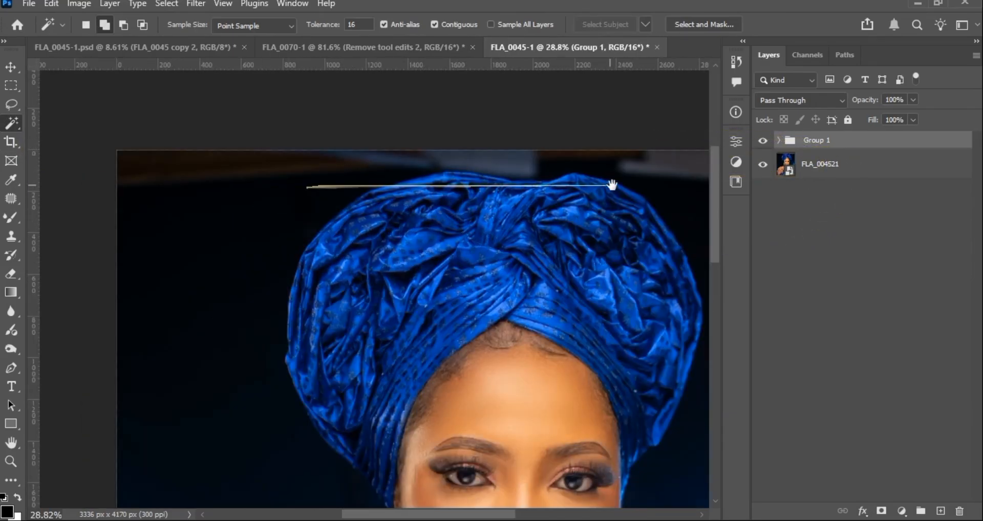
{"action": "left_click_drag", "start_coordinate": [612, 184], "coordinate": [449, 185]}
{"action": "left_click", "coordinate": [778, 140]}
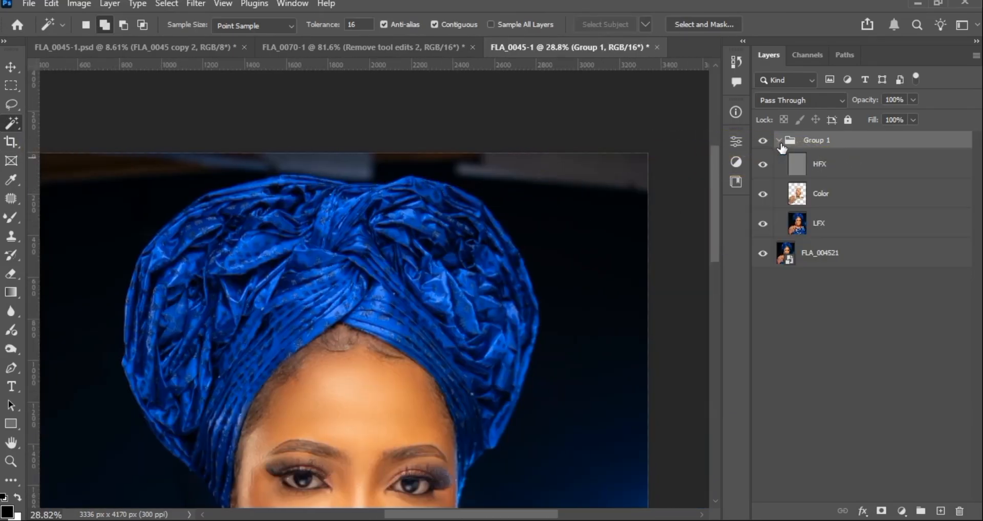
Select the LFX layer inside Group 1 and switch to the Quick Selection tool
{"action": "left_click", "coordinate": [778, 141]}
{"action": "scroll", "coordinate": [368, 253], "scroll_direction": "down", "scroll_amount": 1}
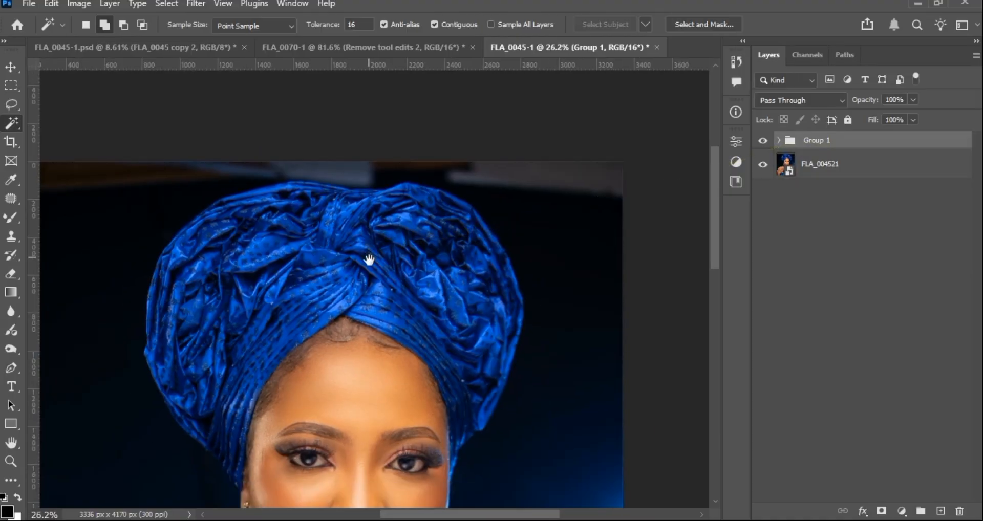
{"action": "scroll", "coordinate": [369, 260], "scroll_direction": "down", "scroll_amount": 5}
{"action": "left_click_drag", "start_coordinate": [395, 276], "coordinate": [401, 212]}
{"action": "scroll", "coordinate": [214, 226], "scroll_direction": "up", "scroll_amount": 3}
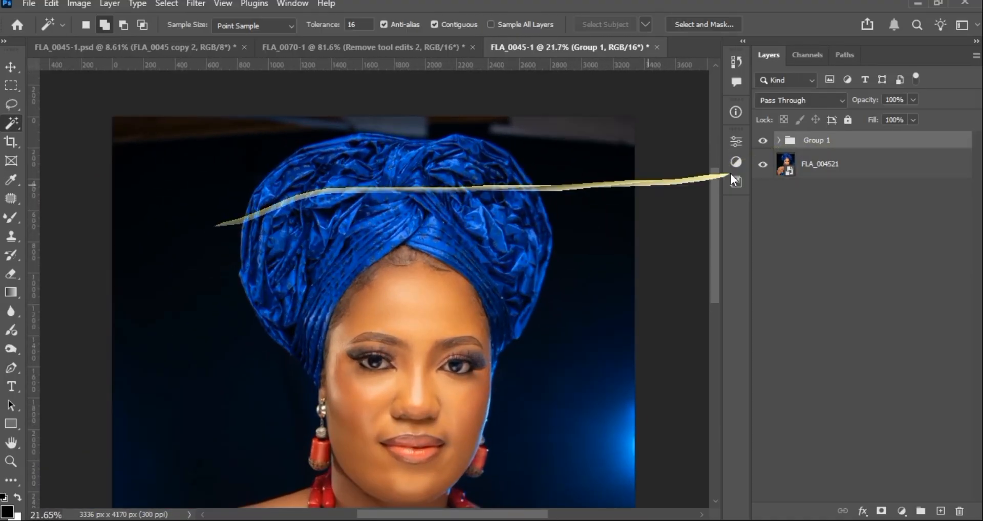
{"action": "left_click", "coordinate": [778, 140]}
{"action": "left_click", "coordinate": [814, 230]}
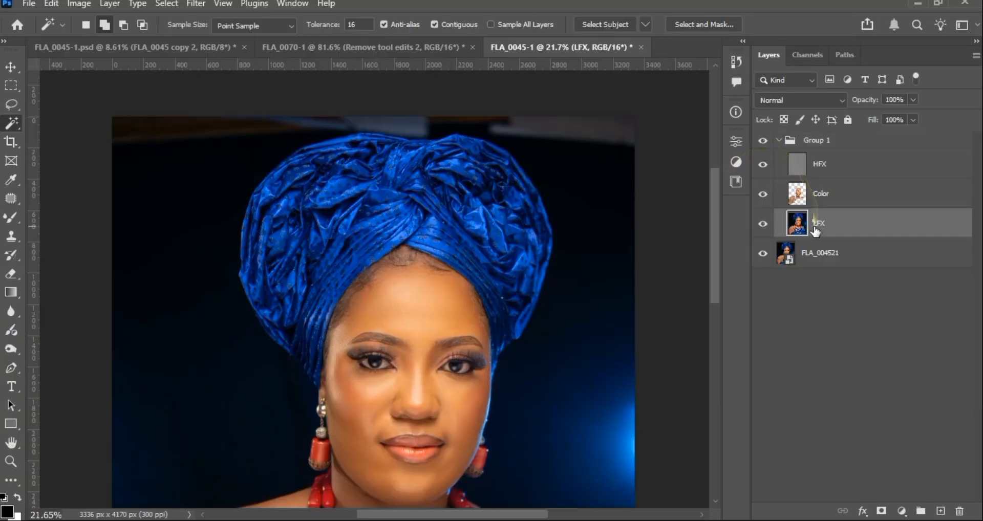
{"action": "right_click", "coordinate": [13, 131]}
{"action": "left_click", "coordinate": [85, 138]}
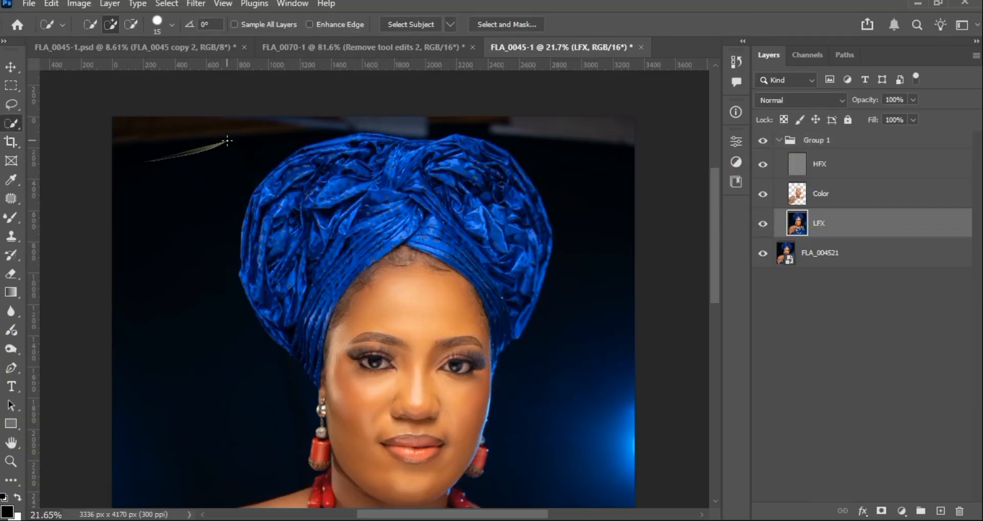
Collapse Group 1 and stamp all visible layers into a new merged layer above it
{"action": "left_click", "coordinate": [778, 141]}
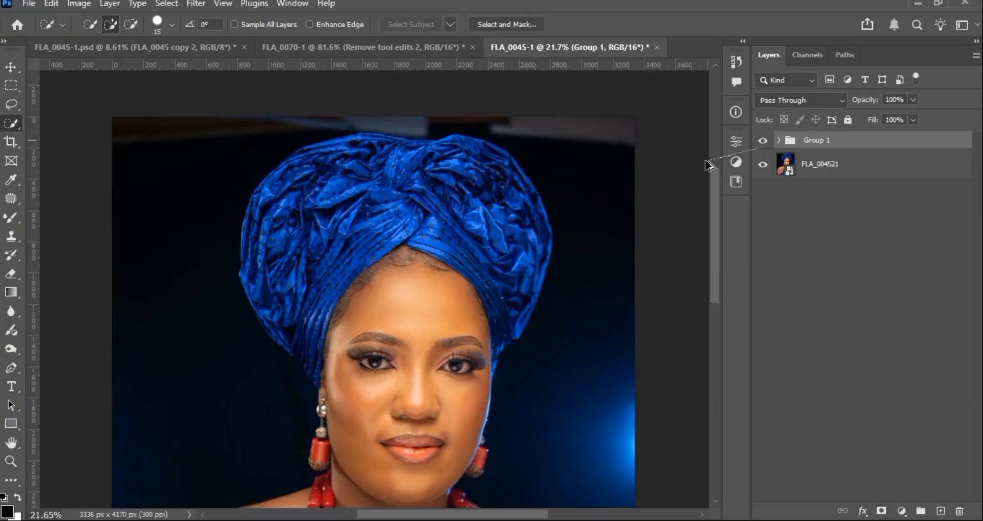
{"action": "key", "text": "ctrl+shift+alt+e"}
{"action": "scroll", "coordinate": [490, 159], "scroll_direction": "down", "scroll_amount": 3}
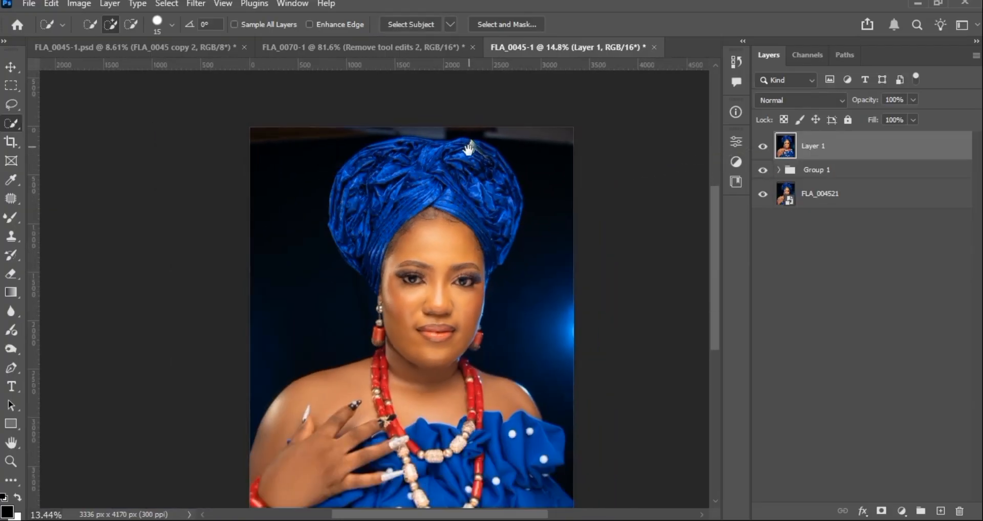
Select the dark background above and beside the blue headwrap, following the headwrap's outline
{"action": "scroll", "coordinate": [297, 169], "scroll_direction": "up", "scroll_amount": 3}
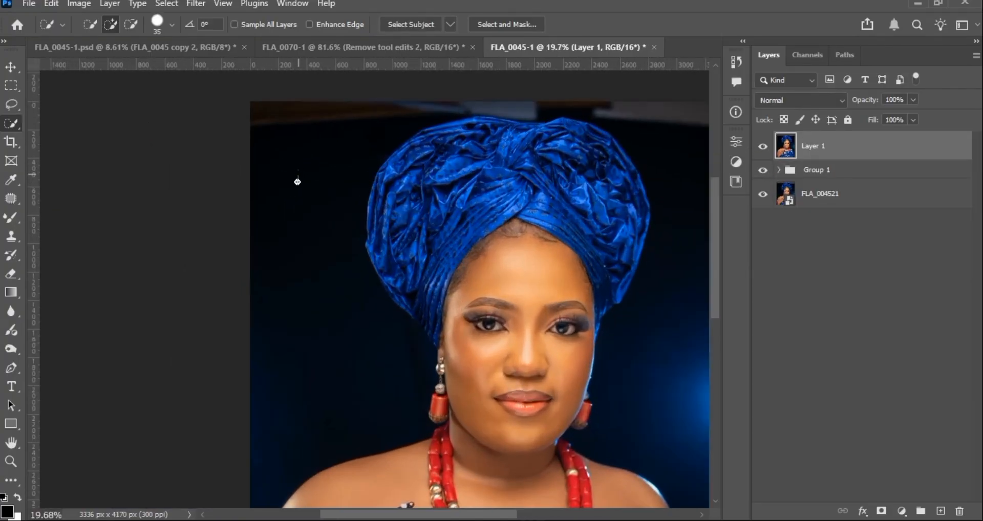
{"action": "left_click_drag", "start_coordinate": [572, 124], "coordinate": [380, 139]}
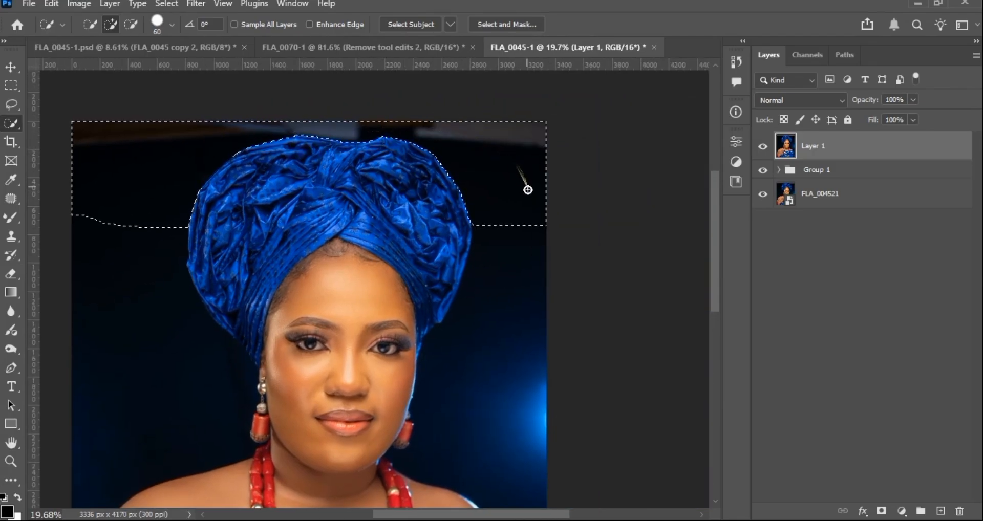
{"action": "scroll", "coordinate": [156, 172], "scroll_direction": "up", "scroll_amount": 3}
{"action": "left_click_drag", "start_coordinate": [257, 138], "coordinate": [182, 204]}
Feather the background selection by 3 pixels
{"action": "right_click", "coordinate": [571, 210]}
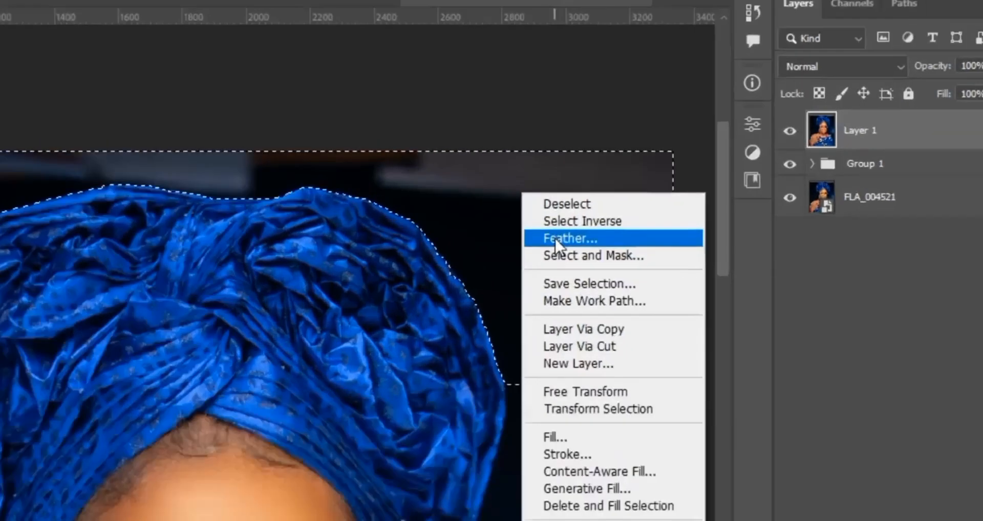
{"action": "left_click", "coordinate": [594, 223]}
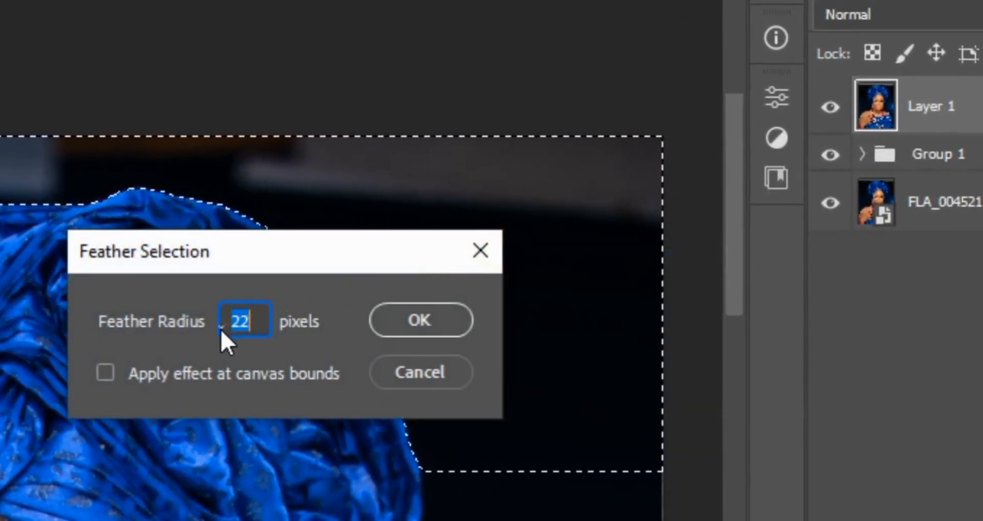
{"action": "type", "text": "3"}
{"action": "key", "text": "Return"}
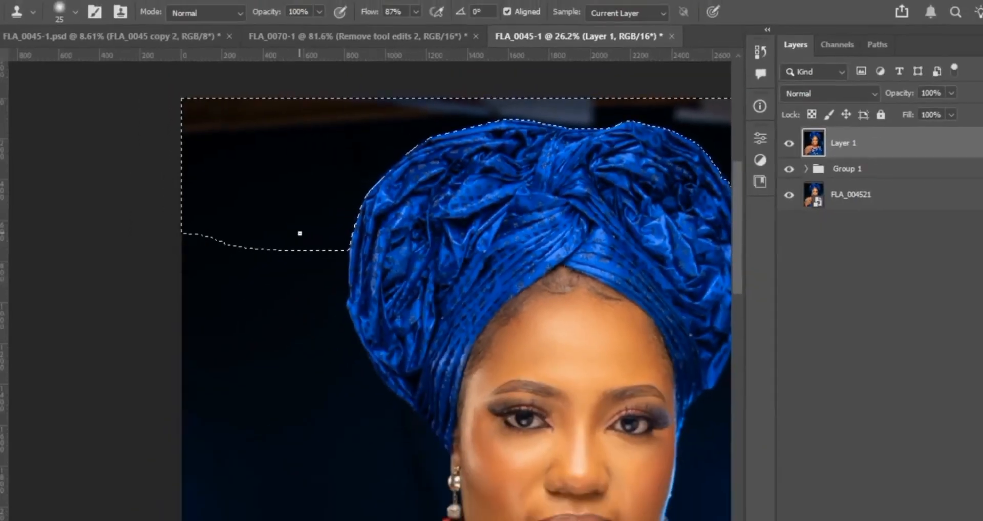
Clone clean dark background over the distracting strip above the headwrap's left side with a 500 px Clone Stamp brush
{"action": "key", "text": "bracketright"}
{"action": "key", "text": "bracketright"}
{"action": "key", "text": "bracketright"}
{"action": "key", "text": "bracketright"}
{"action": "key", "text": "bracketright"}
{"action": "key", "text": "bracketright"}
{"action": "key", "text": "bracketright"}
{"action": "key", "text": "bracketright"}
{"action": "key", "text": "bracketright"}
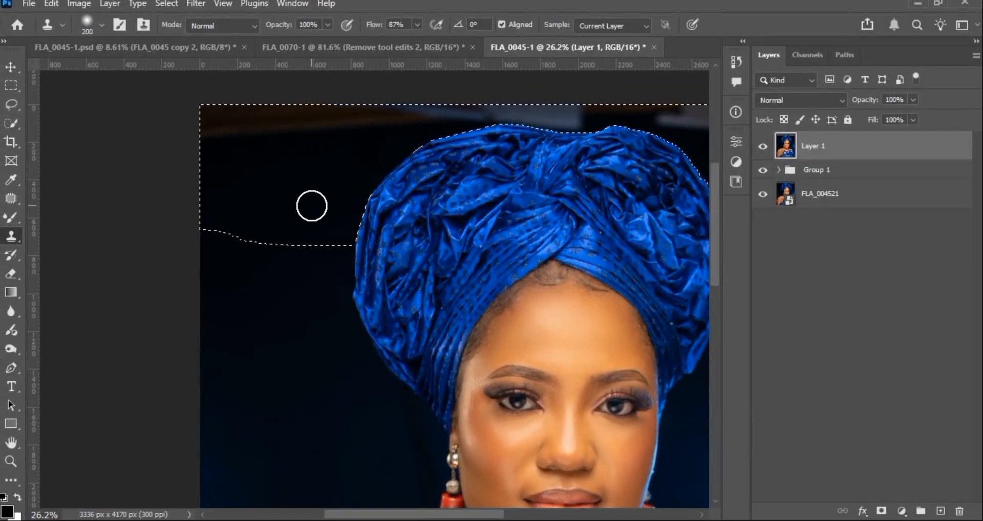
{"action": "key", "text": "bracketright"}
{"action": "key", "text": "bracketright"}
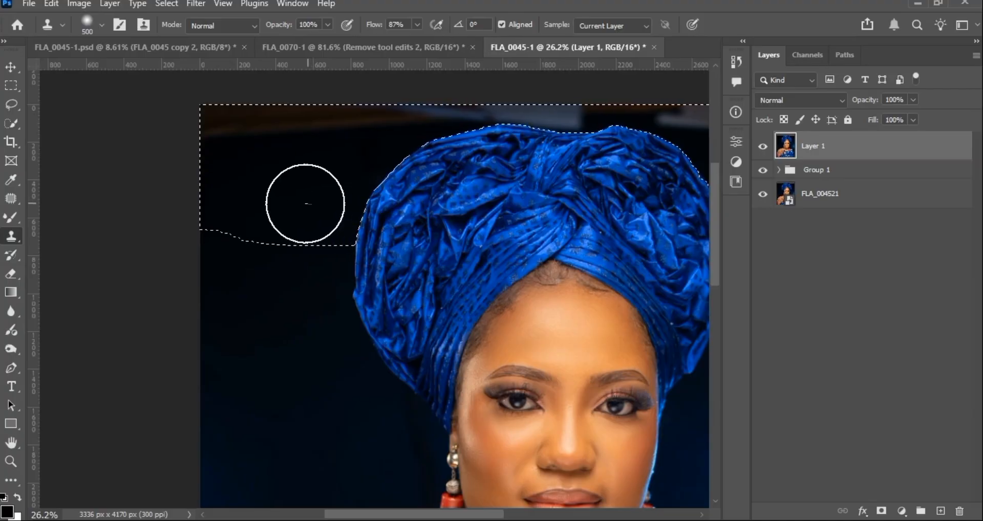
{"action": "scroll", "coordinate": [301, 204], "scroll_direction": "up", "scroll_amount": 1}
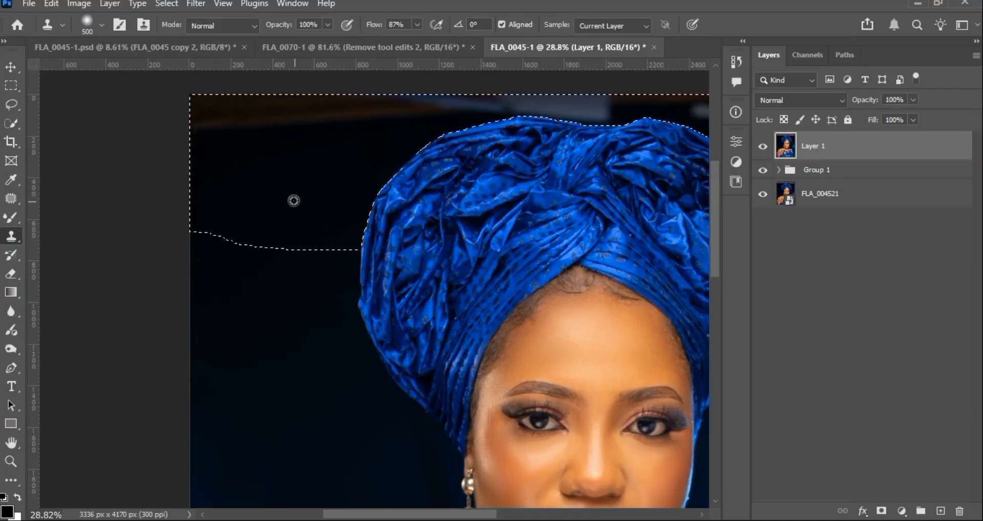
{"action": "left_click", "coordinate": [293, 200], "text": "alt"}
{"action": "left_click", "coordinate": [293, 191], "text": "alt"}
{"action": "mouse_move", "coordinate": [285, 135]}
{"action": "left_mouse_down"}
{"action": "mouse_move", "coordinate": [243, 146]}
{"action": "mouse_move", "coordinate": [285, 124]}
{"action": "mouse_move", "coordinate": [215, 127]}
{"action": "mouse_move", "coordinate": [275, 172]}
{"action": "mouse_move", "coordinate": [228, 146]}
{"action": "mouse_move", "coordinate": [256, 113]}
{"action": "mouse_move", "coordinate": [246, 141]}
{"action": "left_mouse_up"}
{"action": "left_click", "coordinate": [260, 146], "text": "alt"}
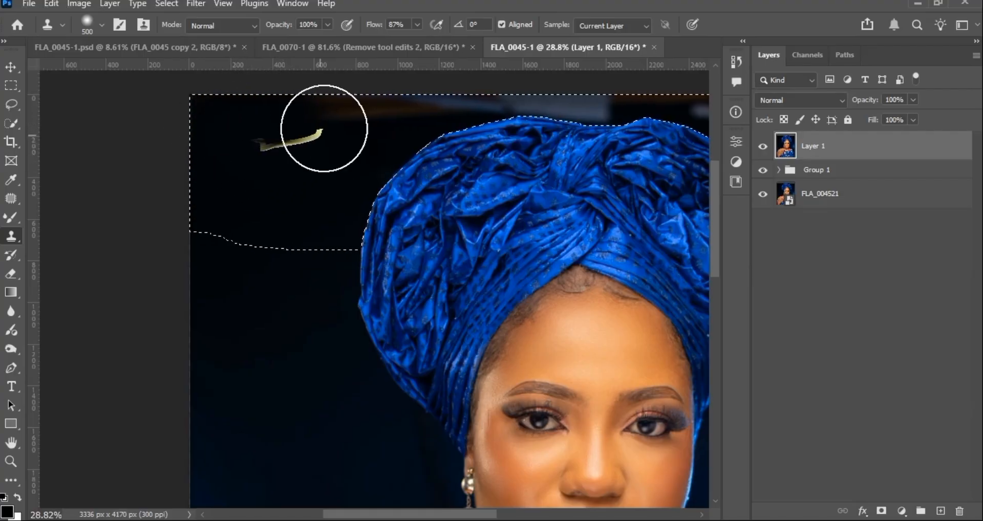
{"action": "mouse_move", "coordinate": [339, 126]}
{"action": "left_mouse_down"}
{"action": "mouse_move", "coordinate": [421, 122]}
{"action": "mouse_move", "coordinate": [285, 217]}
{"action": "left_mouse_up"}
{"action": "scroll", "coordinate": [421, 123], "scroll_direction": "up", "scroll_amount": 3}
{"action": "scroll", "coordinate": [383, 142], "scroll_direction": "up", "scroll_amount": 3}
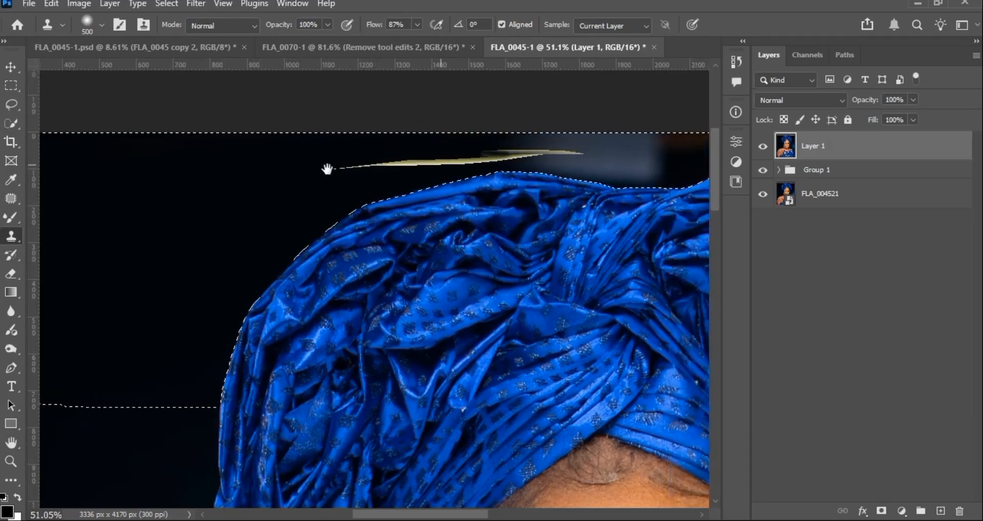
{"action": "mouse_move", "coordinate": [327, 167]}
{"action": "left_mouse_down"}
{"action": "mouse_move", "coordinate": [109, 198]}
{"action": "mouse_move", "coordinate": [52, 169]}
{"action": "left_mouse_up"}
{"action": "left_click", "coordinate": [483, 285], "text": "alt"}
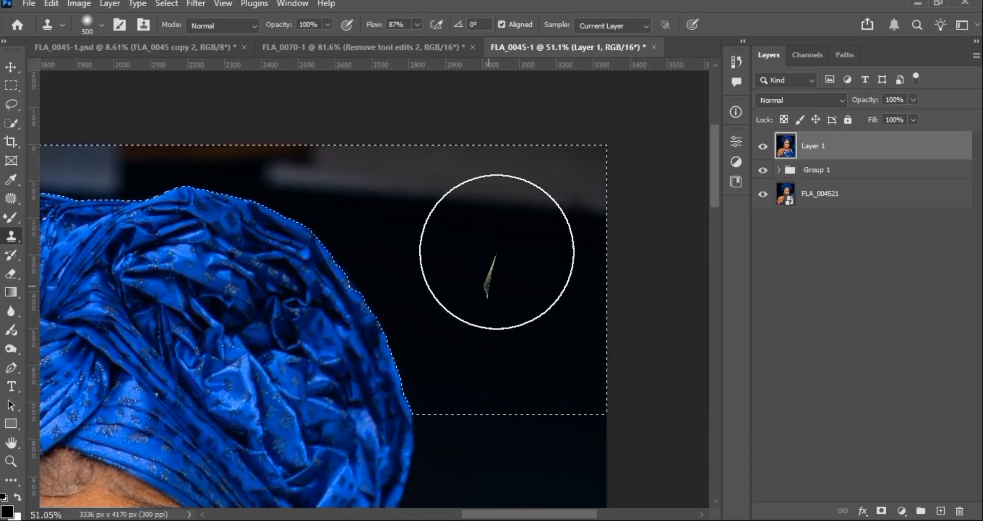
{"action": "mouse_move", "coordinate": [513, 180]}
{"action": "left_mouse_down"}
{"action": "mouse_move", "coordinate": [463, 173]}
{"action": "mouse_move", "coordinate": [561, 182]}
{"action": "left_mouse_up"}
{"action": "key", "text": "ctrl+z"}
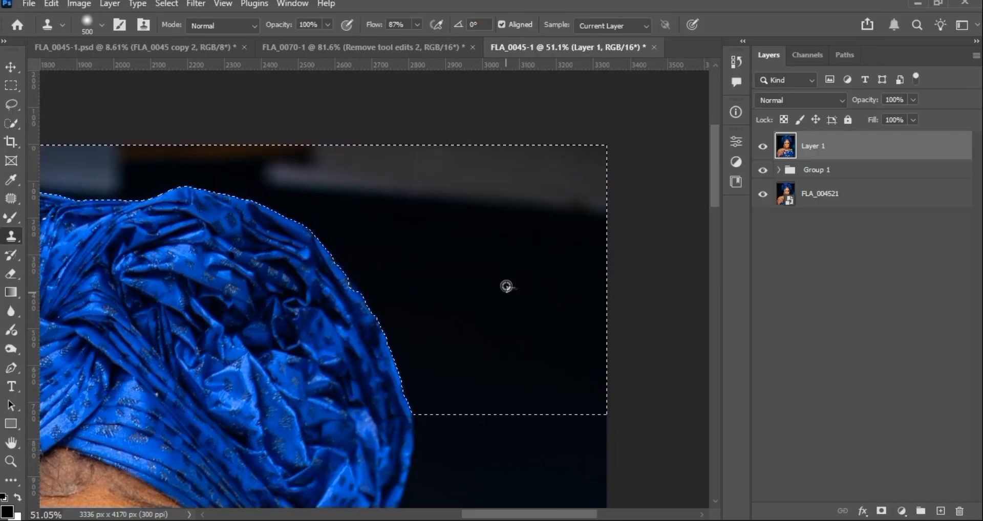
Clone nearby dark background over the grey strip in the selected area at the image's upper right
{"action": "left_click", "coordinate": [458, 285], "text": "alt"}
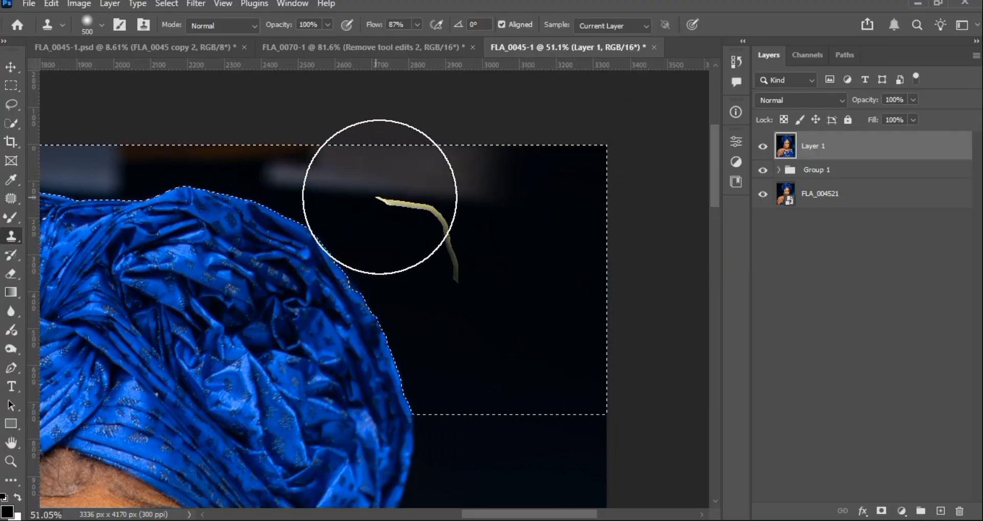
{"action": "left_click_drag", "start_coordinate": [397, 197], "coordinate": [417, 185]}
{"action": "left_click", "coordinate": [481, 245], "text": "alt"}
{"action": "mouse_move", "coordinate": [326, 201]}
{"action": "left_mouse_down"}
{"action": "mouse_move", "coordinate": [305, 197]}
{"action": "mouse_move", "coordinate": [357, 281]}
{"action": "mouse_move", "coordinate": [441, 258]}
{"action": "left_mouse_up"}
{"action": "left_click", "coordinate": [496, 250], "text": "alt"}
{"action": "scroll", "coordinate": [360, 279], "scroll_direction": "down", "scroll_amount": 3}
{"action": "left_click", "coordinate": [543, 270], "text": "alt"}
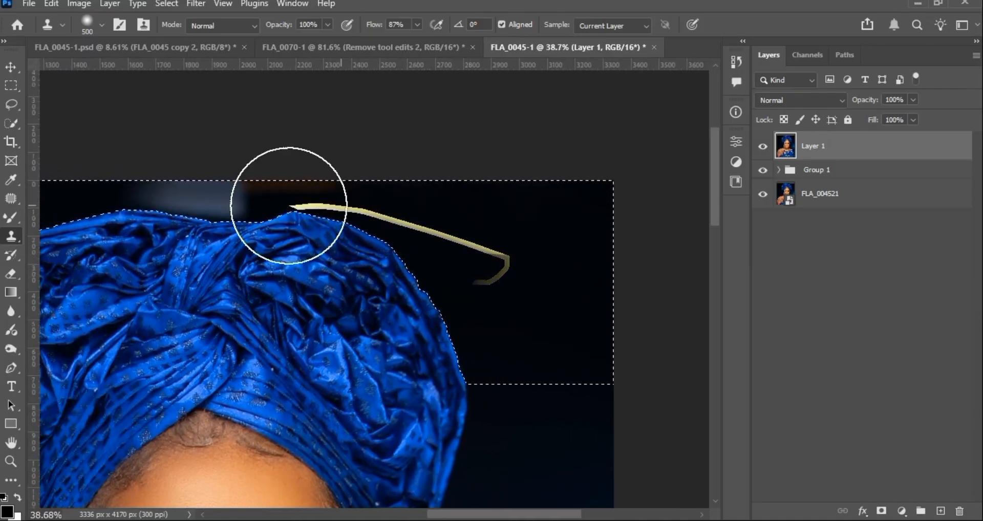
Clone dark background over the remaining bright strip directly above the middle of the headwrap, and clear the selection
{"action": "left_click_drag", "start_coordinate": [198, 209], "coordinate": [226, 206]}
{"action": "left_click", "coordinate": [503, 253], "text": "alt"}
{"action": "left_click_drag", "start_coordinate": [83, 209], "coordinate": [174, 205]}
{"action": "scroll", "coordinate": [175, 205], "scroll_direction": "down", "scroll_amount": 3}
{"action": "scroll", "coordinate": [246, 177], "scroll_direction": "down", "scroll_amount": 3}
{"action": "left_click_drag", "start_coordinate": [221, 238], "coordinate": [296, 153]}
{"action": "key", "text": "ctrl+d"}
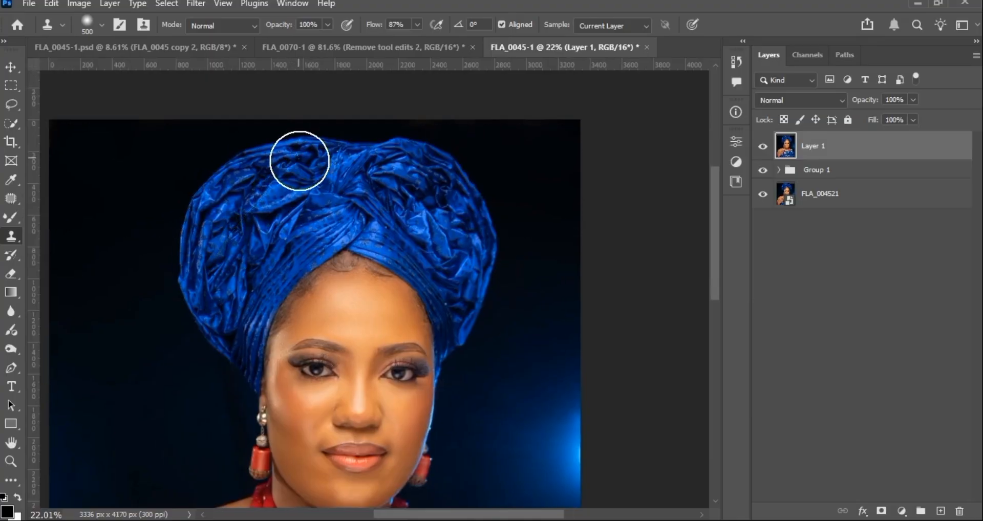
Clean leftover traces along the upper edge right of the headwrap with a 175 px Clone Stamp brush
{"action": "scroll", "coordinate": [299, 160], "scroll_direction": "down", "scroll_amount": 3}
{"action": "left_click_drag", "start_coordinate": [309, 185], "coordinate": [548, 211]}
{"action": "scroll", "coordinate": [455, 174], "scroll_direction": "up", "scroll_amount": 6}
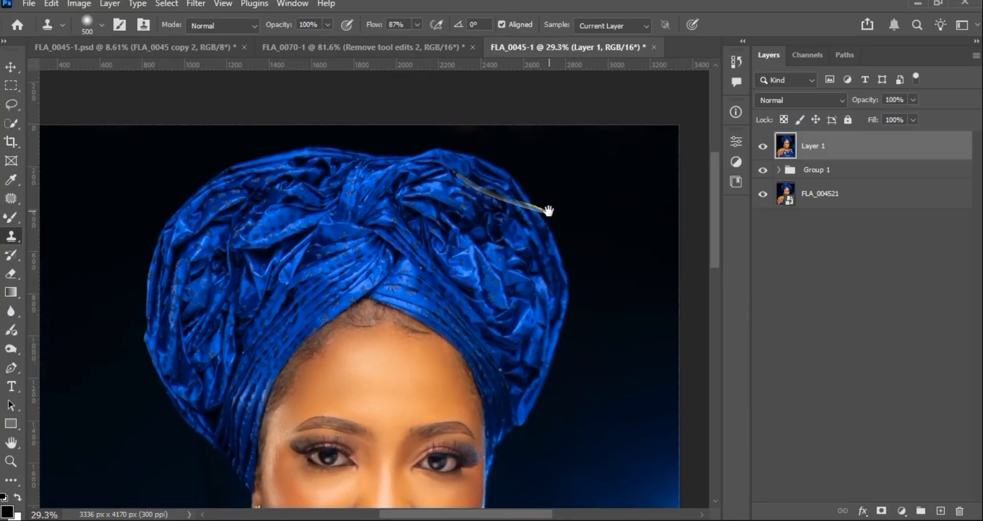
{"action": "scroll", "coordinate": [532, 211], "scroll_direction": "down", "scroll_amount": 6}
{"action": "scroll", "coordinate": [482, 207], "scroll_direction": "up", "scroll_amount": 8}
{"action": "key", "text": "bracketleft"}
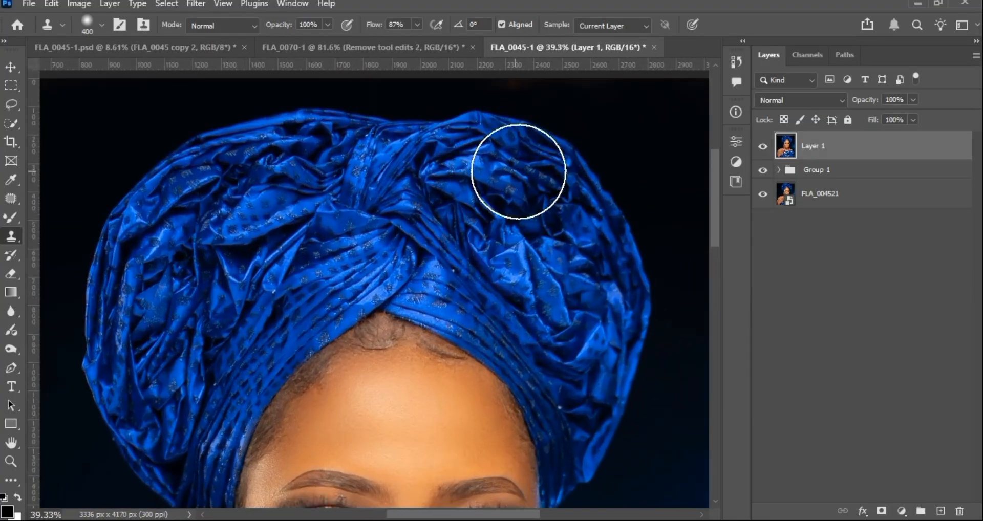
{"action": "left_click_drag", "start_coordinate": [530, 131], "coordinate": [482, 168]}
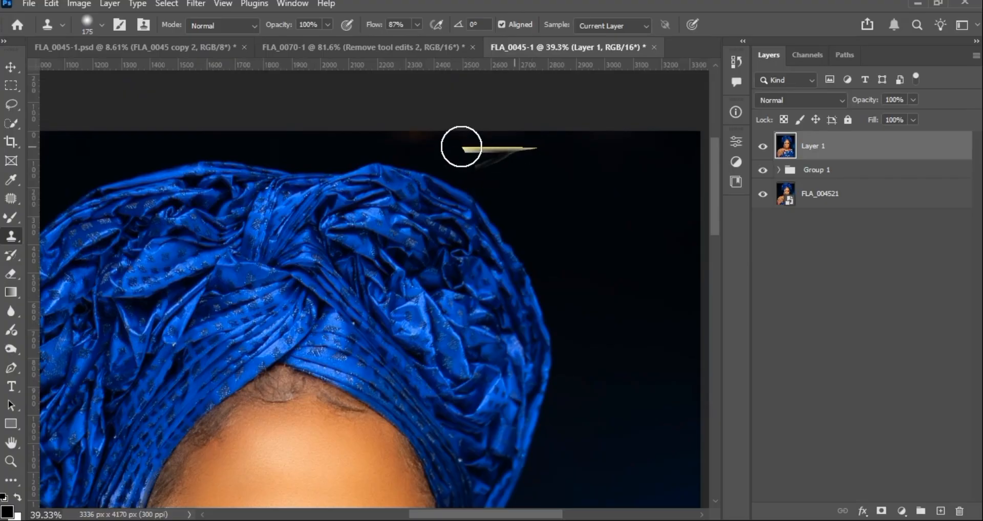
{"action": "left_click_drag", "start_coordinate": [459, 133], "coordinate": [537, 134]}
Switch to the Move tool and add a Hue/Saturation adjustment layer above Layer 1
{"action": "scroll", "coordinate": [351, 156], "scroll_direction": "down", "scroll_amount": 8}
{"action": "left_click_drag", "start_coordinate": [370, 274], "coordinate": [398, 210]}
{"action": "scroll", "coordinate": [339, 201], "scroll_direction": "down", "scroll_amount": 1}
{"action": "left_click_drag", "start_coordinate": [338, 201], "coordinate": [343, 180]}
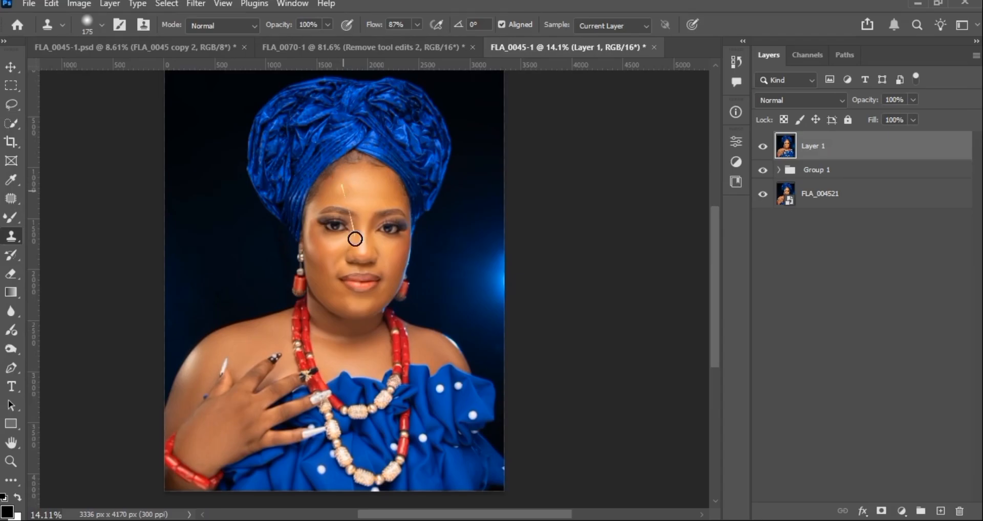
{"action": "scroll", "coordinate": [355, 239], "scroll_direction": "up", "scroll_amount": 5}
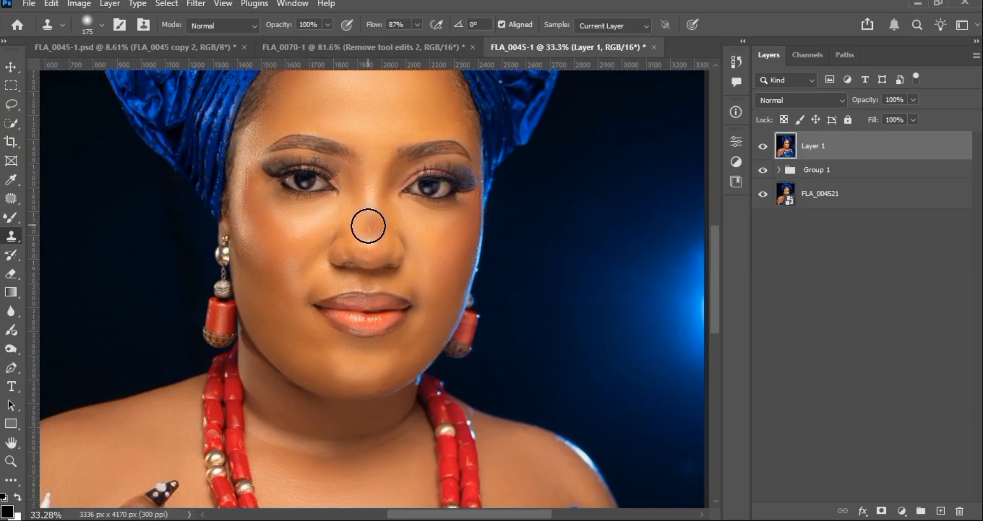
{"action": "left_click", "coordinate": [11, 67]}
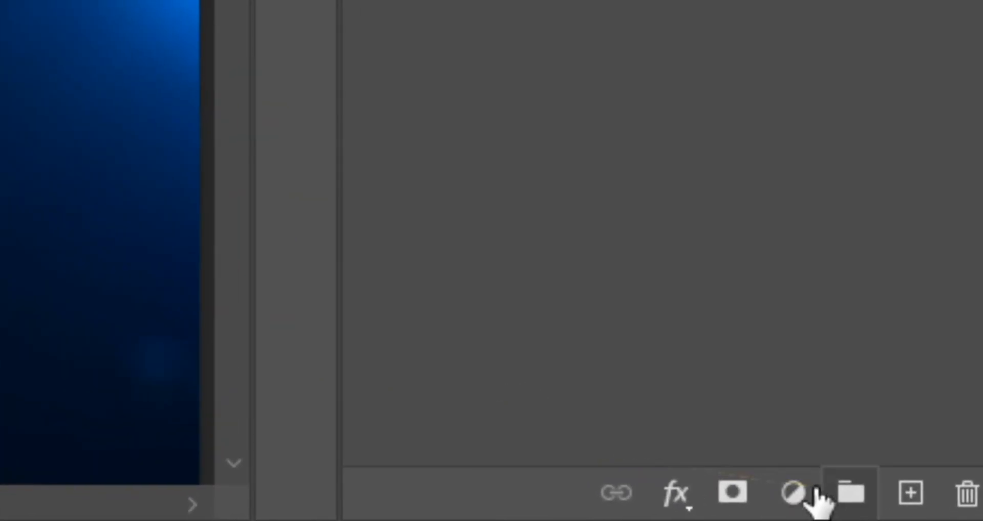
{"action": "left_click", "coordinate": [902, 511]}
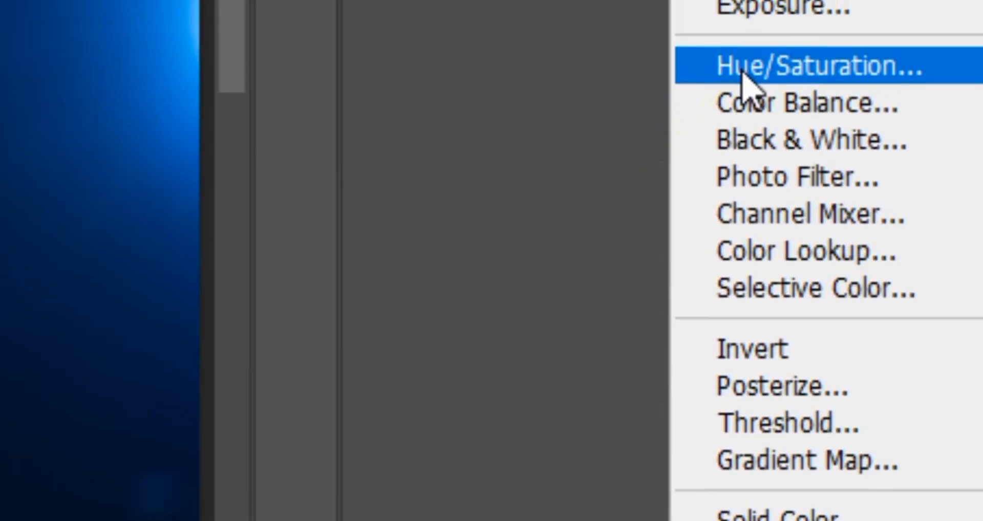
{"action": "left_click", "coordinate": [743, 69]}
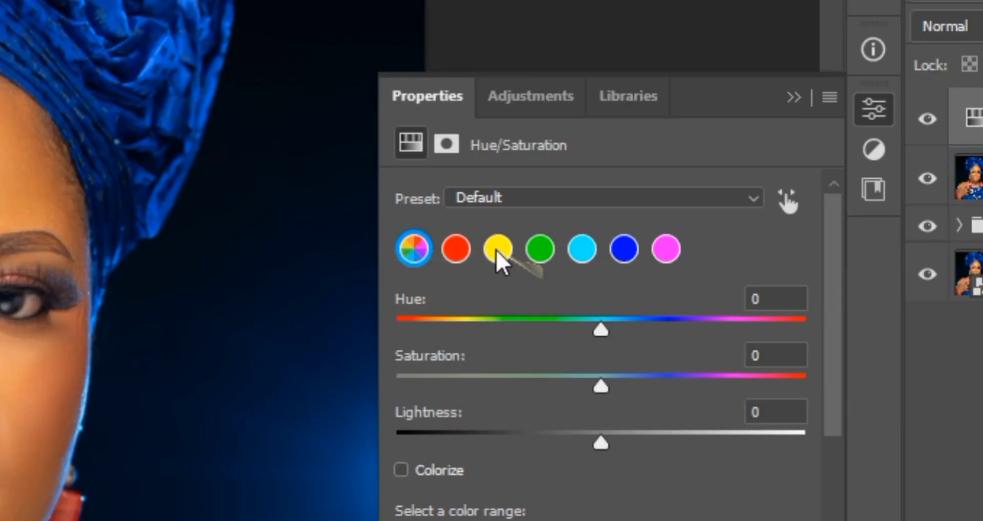
Set the saturation of the Yellows to -39 and compare the portrait with and without the adjustment
{"action": "left_click", "coordinate": [498, 258]}
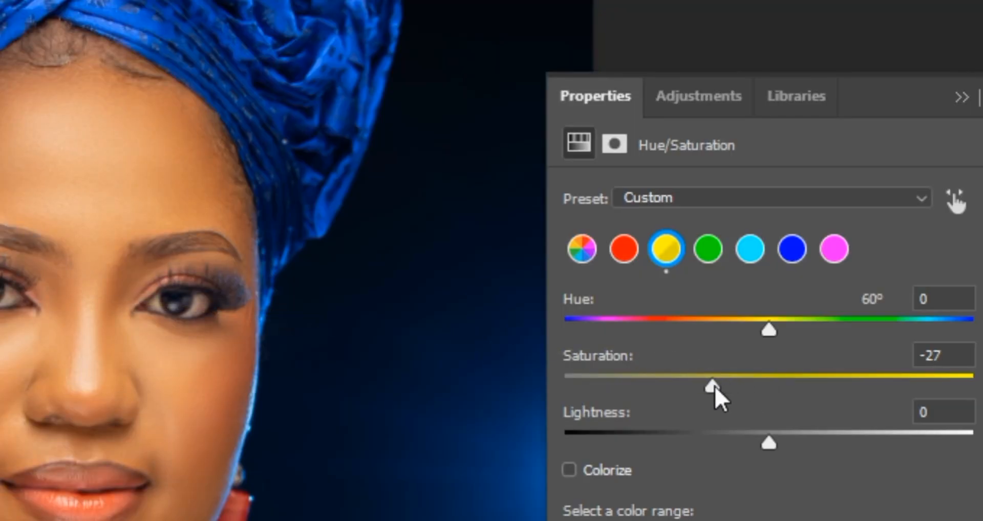
{"action": "left_click_drag", "start_coordinate": [687, 394], "coordinate": [691, 394]}
{"action": "left_click_drag", "start_coordinate": [50, 331], "coordinate": [149, 234]}
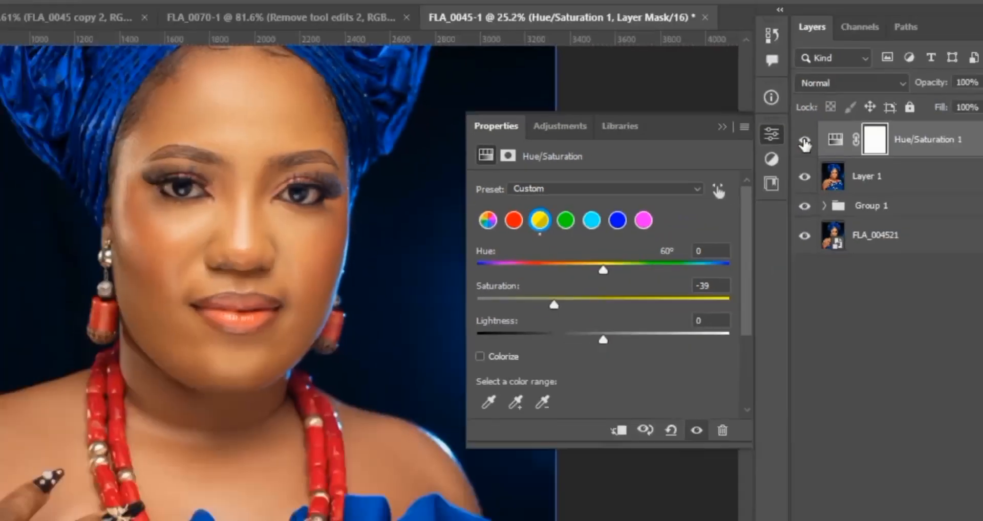
{"action": "left_click", "coordinate": [762, 147]}
{"action": "left_click", "coordinate": [763, 149]}
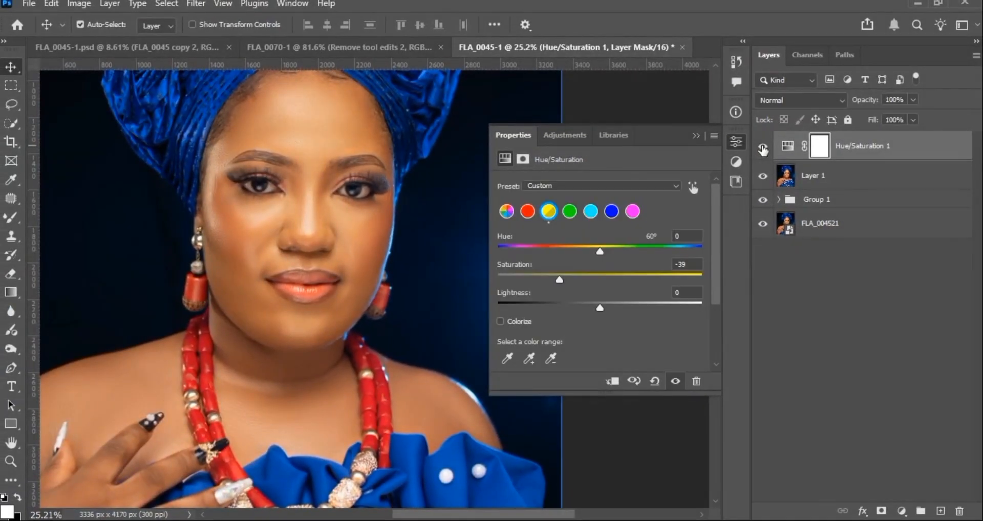
{"action": "left_click", "coordinate": [763, 149]}
{"action": "left_click", "coordinate": [763, 149]}
{"action": "key", "text": "ctrl+minus"}
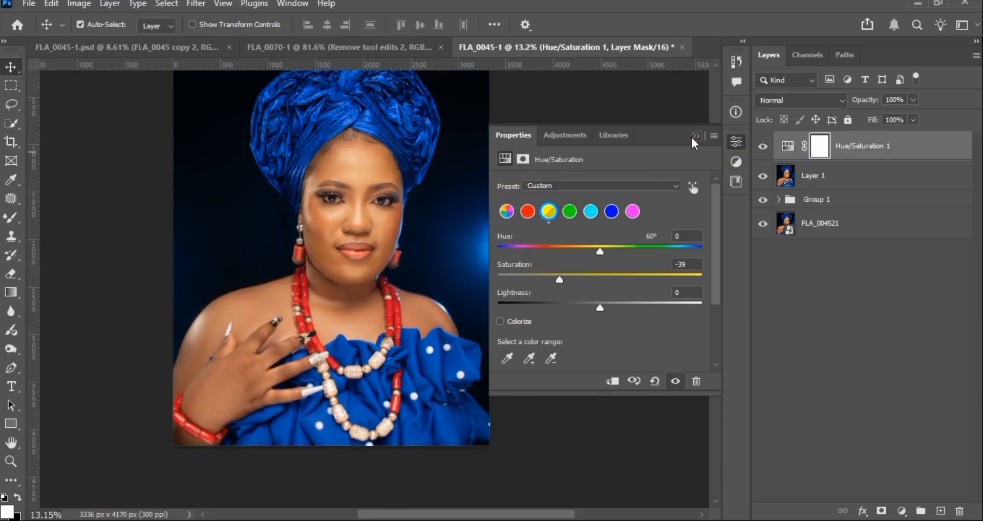
Close the Hue/Saturation settings and add a Gradient Map adjustment layer above that layer
{"action": "left_click", "coordinate": [695, 137]}
{"action": "left_click", "coordinate": [901, 511]}
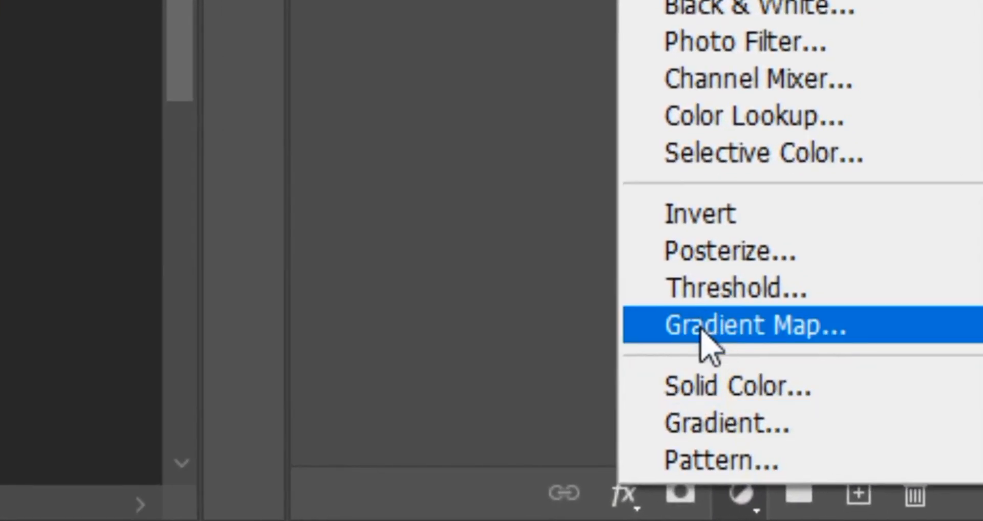
{"action": "left_click", "coordinate": [702, 337]}
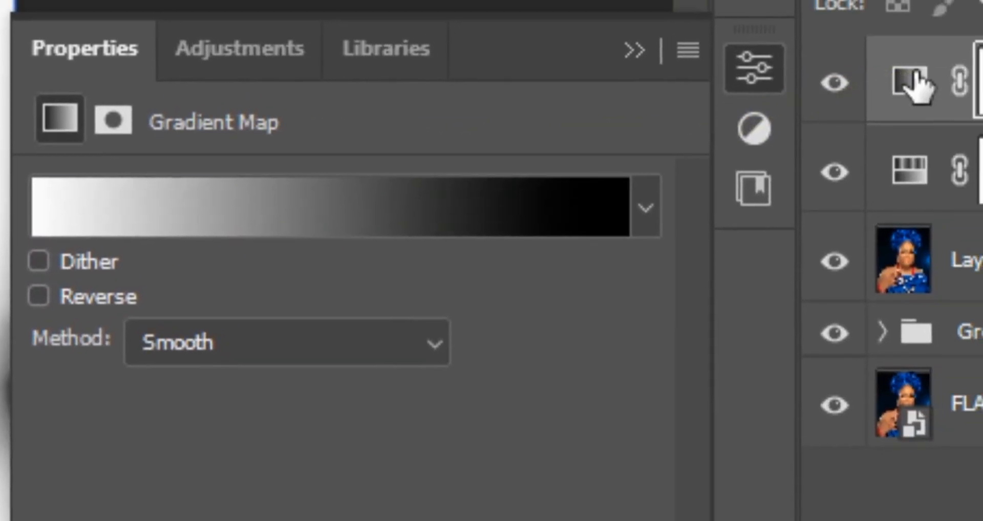
Hide the Gradient Map layer and set its gradient's starting colour stop to the light skin tone sampled from the nose
{"action": "left_click", "coordinate": [914, 87]}
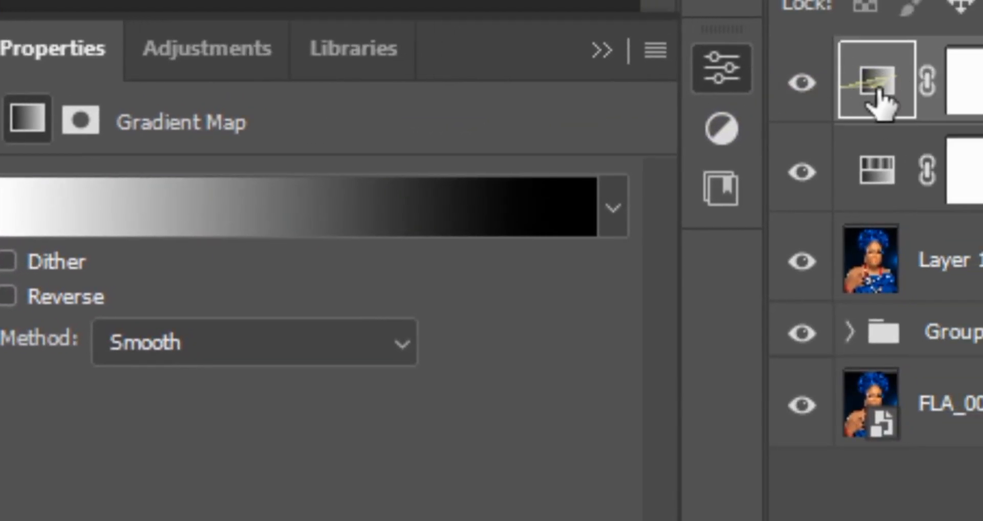
{"action": "left_click", "coordinate": [801, 82]}
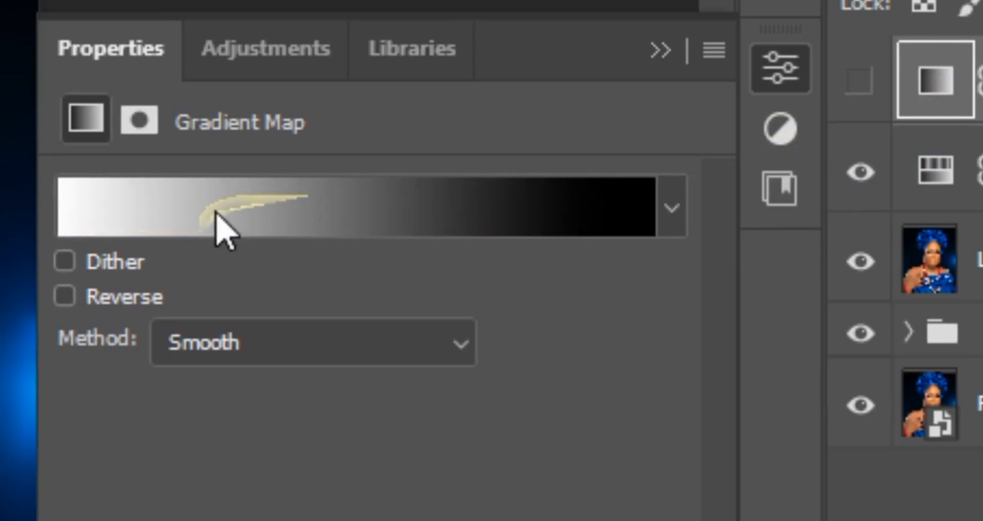
{"action": "left_click", "coordinate": [207, 231]}
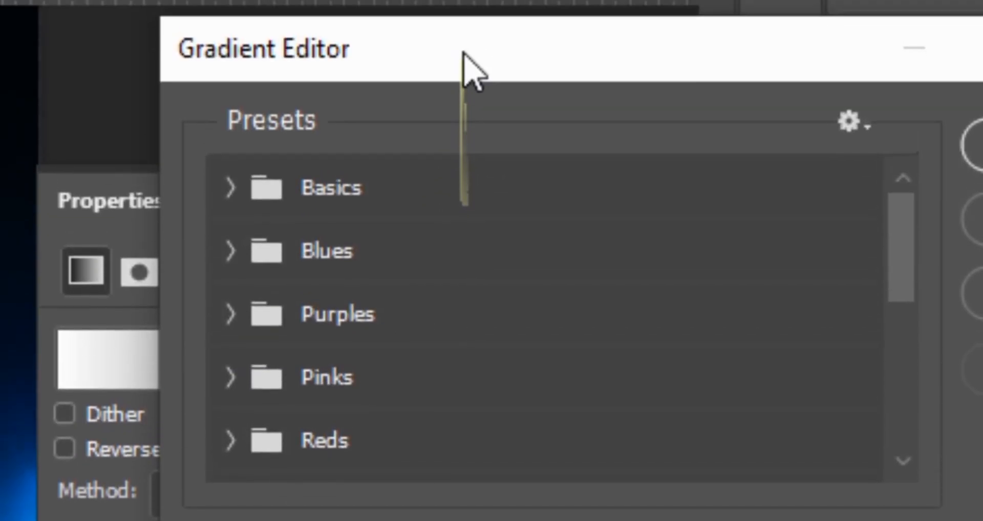
{"action": "left_click_drag", "start_coordinate": [465, 0], "coordinate": [450, 0]}
{"action": "left_click", "coordinate": [207, 416]}
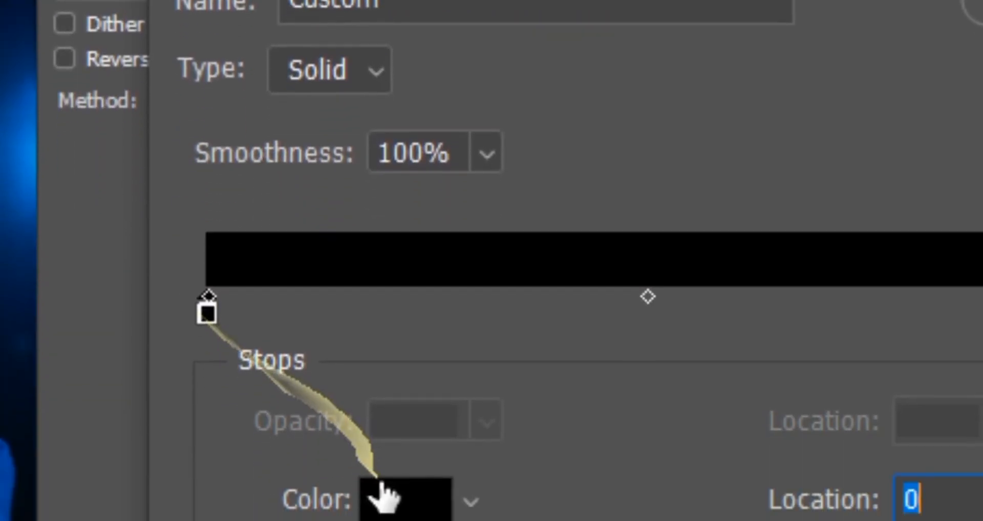
{"action": "left_click_drag", "start_coordinate": [207, 260], "coordinate": [227, 296]}
{"action": "left_click", "coordinate": [389, 453]}
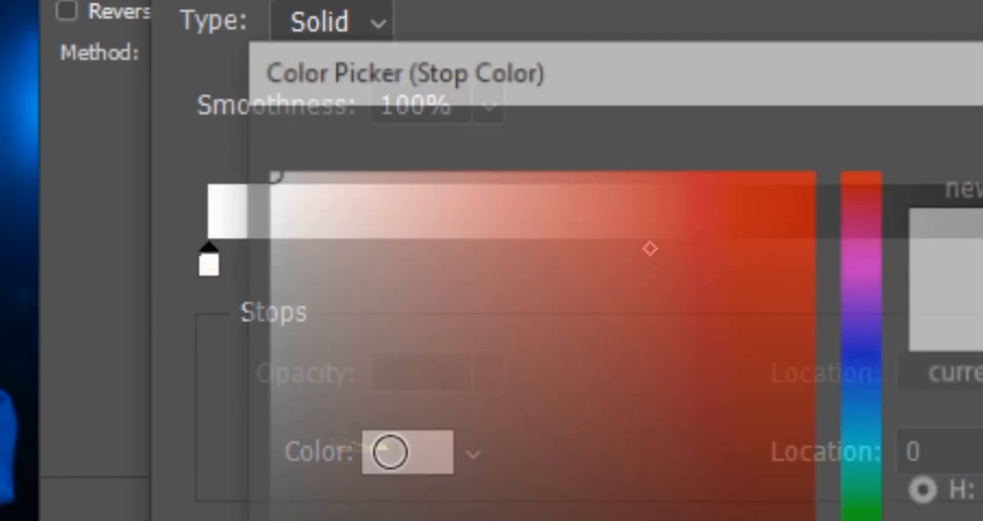
{"action": "left_click_drag", "start_coordinate": [327, 61], "coordinate": [197, 4]}
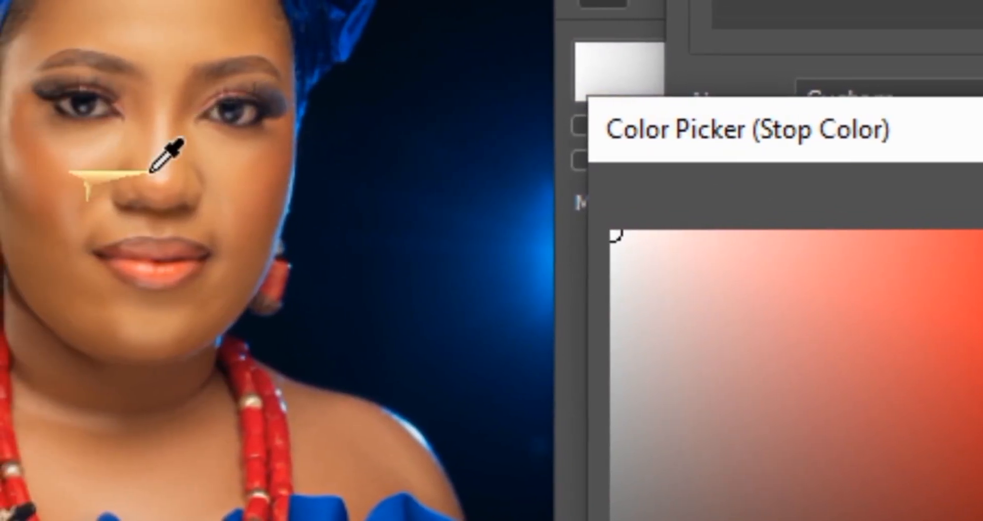
{"action": "left_click", "coordinate": [162, 192]}
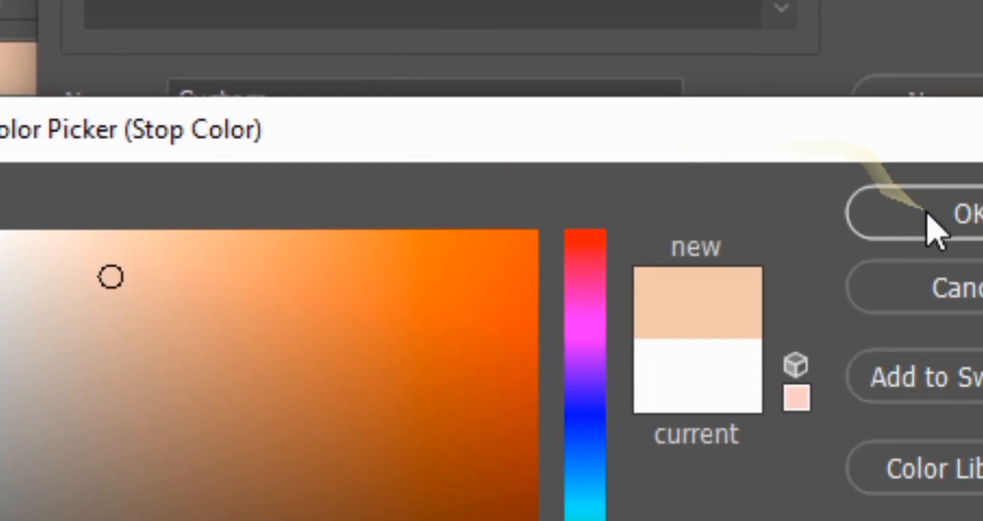
{"action": "left_click", "coordinate": [932, 225]}
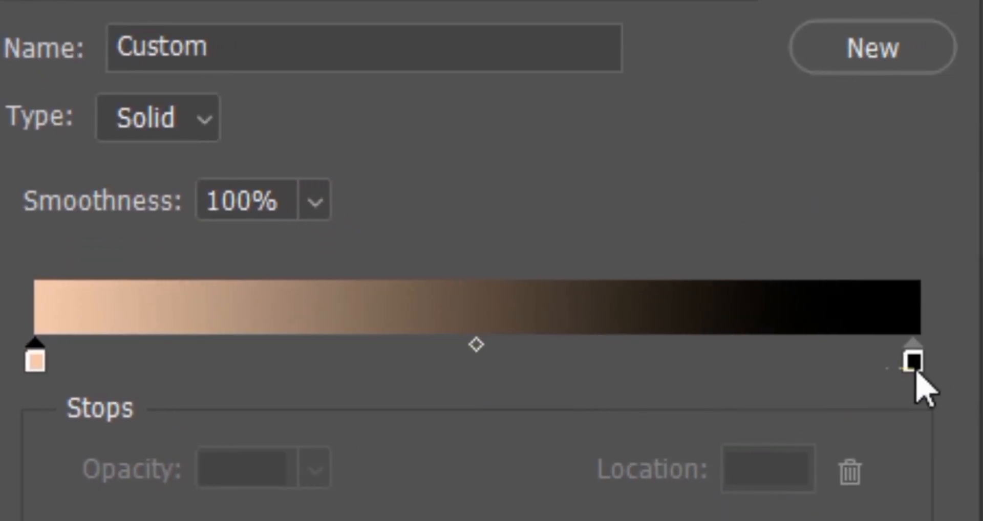
Set the gradient's end colour stop to a darker skin tone sampled from the bare shoulder and confirm the gradient
{"action": "left_click", "coordinate": [963, 416]}
{"action": "left_click", "coordinate": [217, 456]}
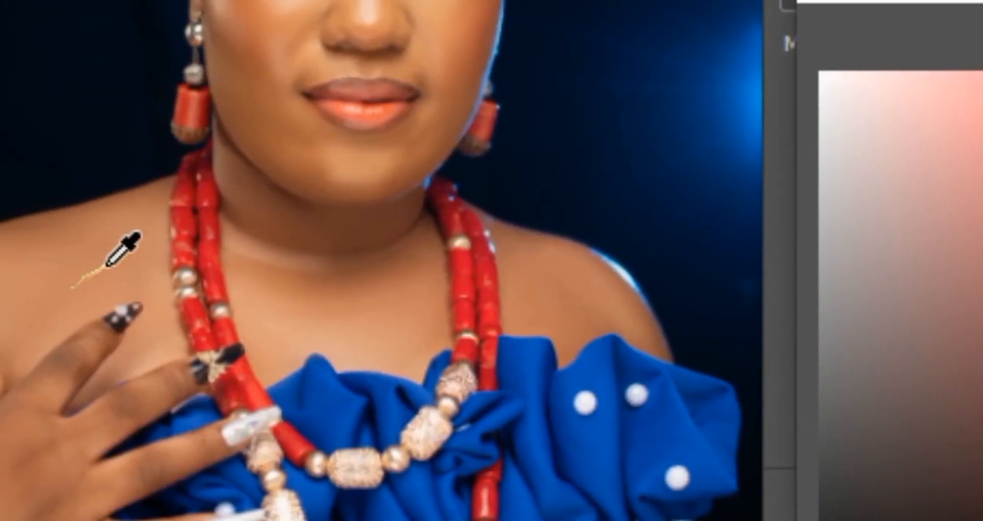
{"action": "left_click", "coordinate": [107, 267]}
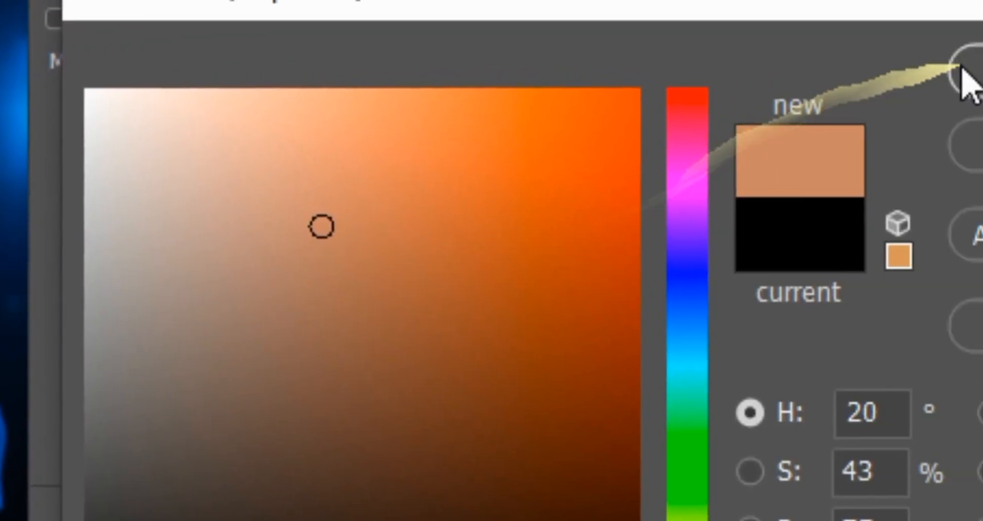
{"action": "left_click", "coordinate": [916, 88]}
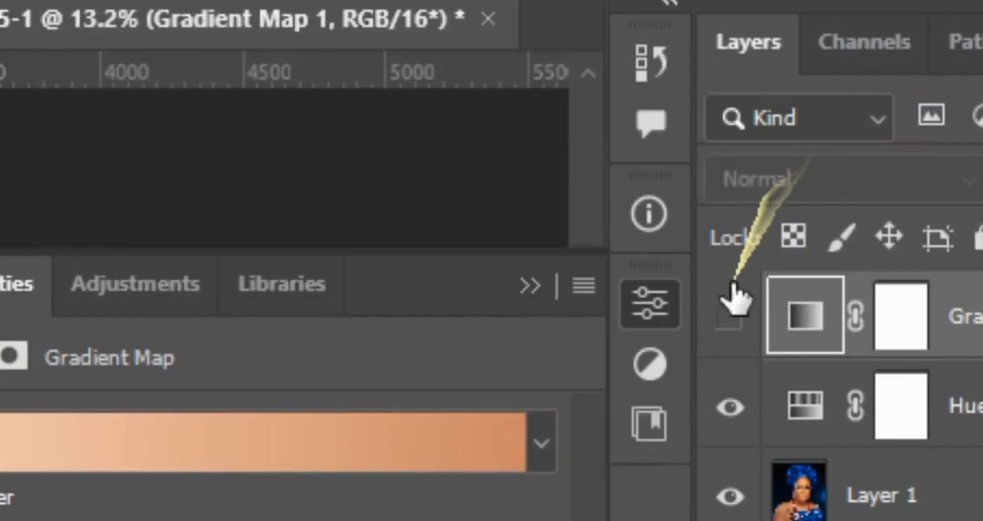
Show the Gradient Map layer again, set its blend mode to Soft Light and check the skin on the face
{"action": "left_click", "coordinate": [731, 318]}
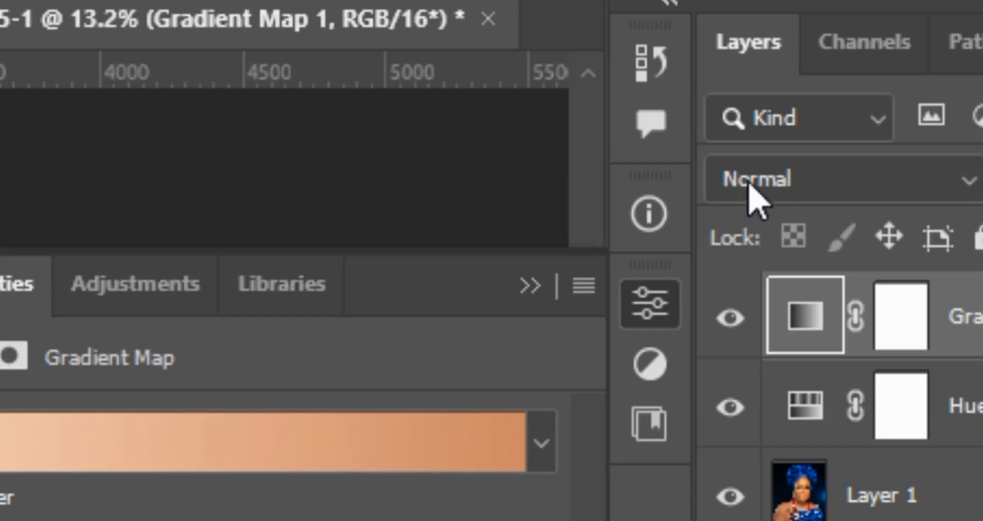
{"action": "left_click", "coordinate": [755, 197]}
{"action": "left_click", "coordinate": [748, 309]}
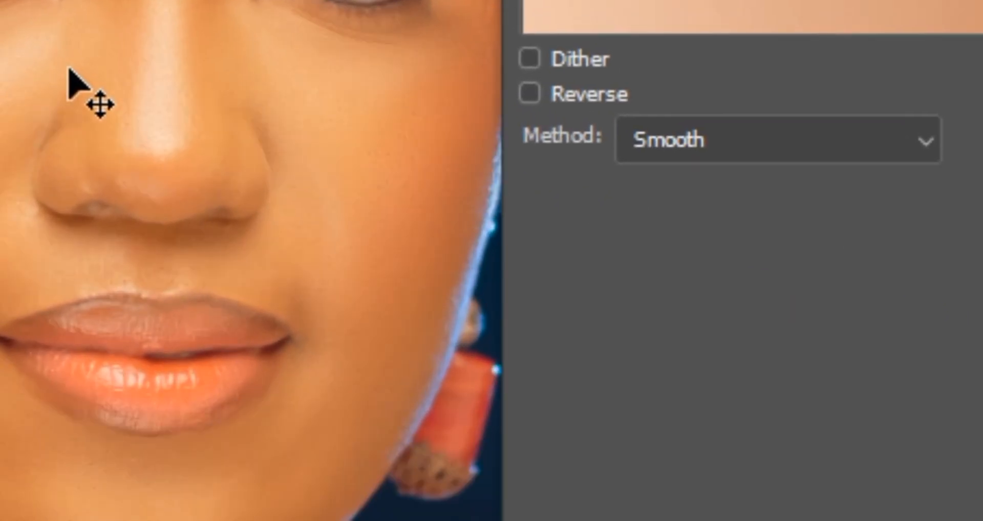
{"action": "scroll", "coordinate": [71, 85], "scroll_direction": "up", "scroll_amount": 2}
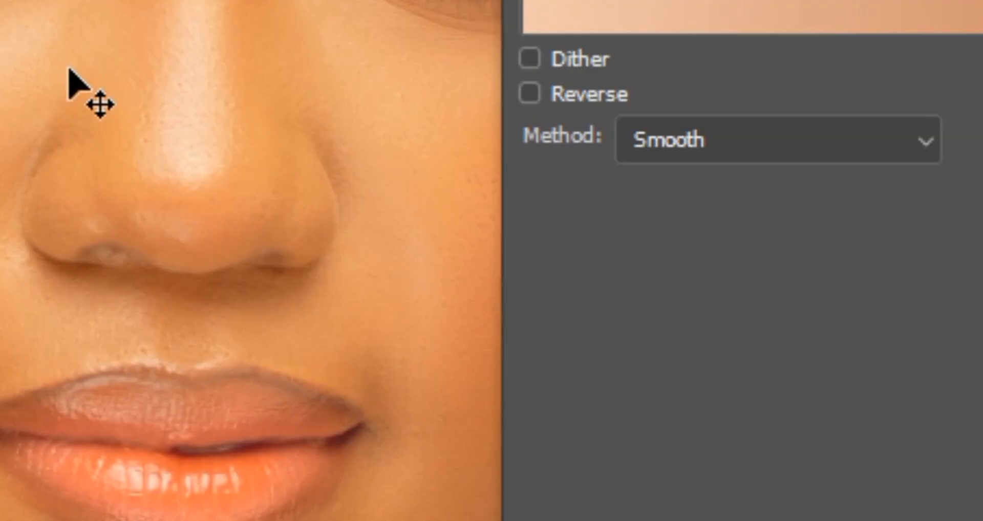
{"action": "scroll", "coordinate": [69, 72], "scroll_direction": "down", "scroll_amount": 5}
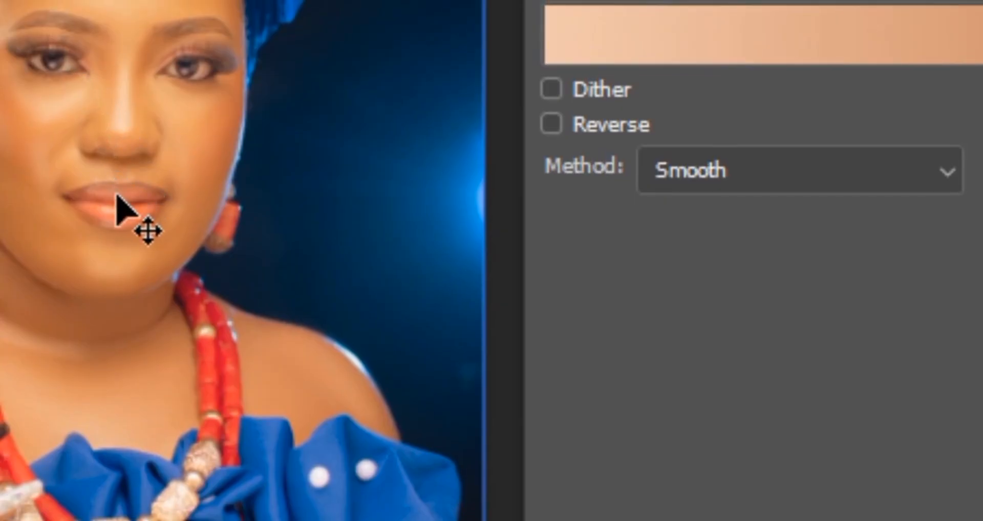
Reopen the gradient and lower the saturation of its starting colour stop to 12%
{"action": "scroll", "coordinate": [117, 217], "scroll_direction": "up", "scroll_amount": 3}
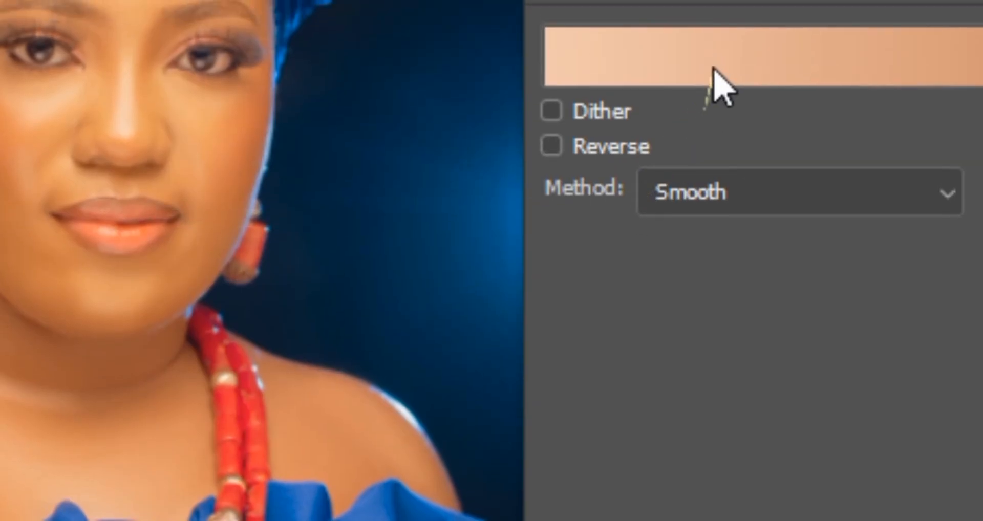
{"action": "scroll", "coordinate": [144, 76], "scroll_direction": "up", "scroll_amount": 3}
{"action": "scroll", "coordinate": [144, 132], "scroll_direction": "up", "scroll_amount": 3}
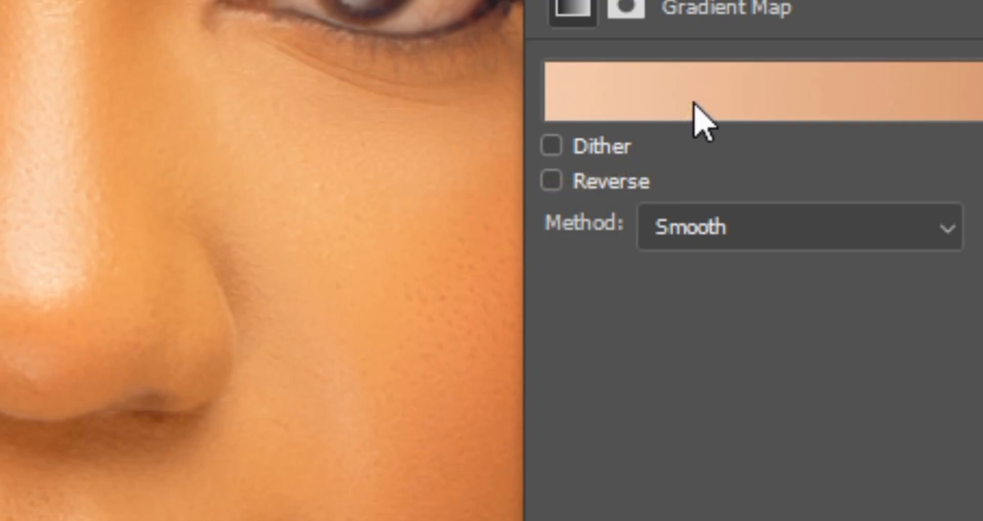
{"action": "left_click", "coordinate": [746, 105]}
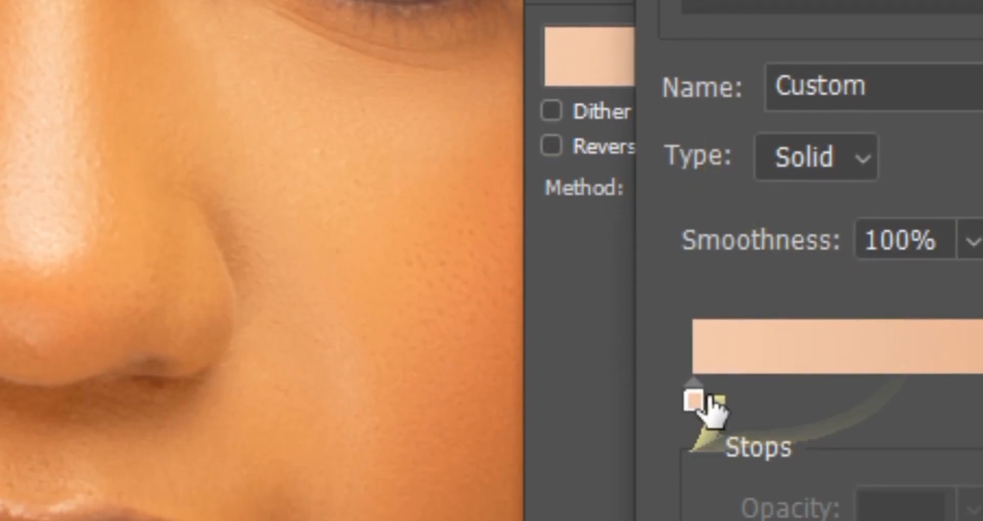
{"action": "left_click", "coordinate": [693, 402]}
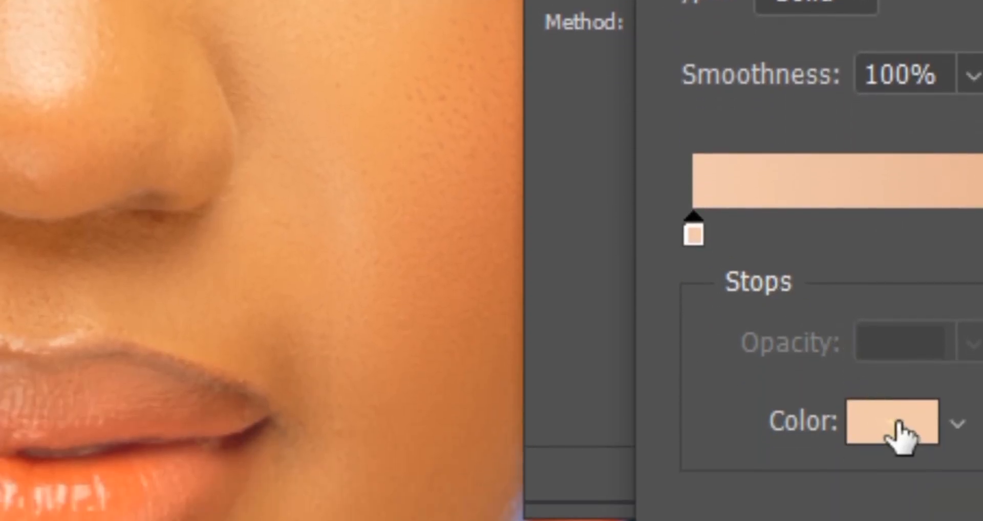
{"action": "left_click", "coordinate": [899, 432]}
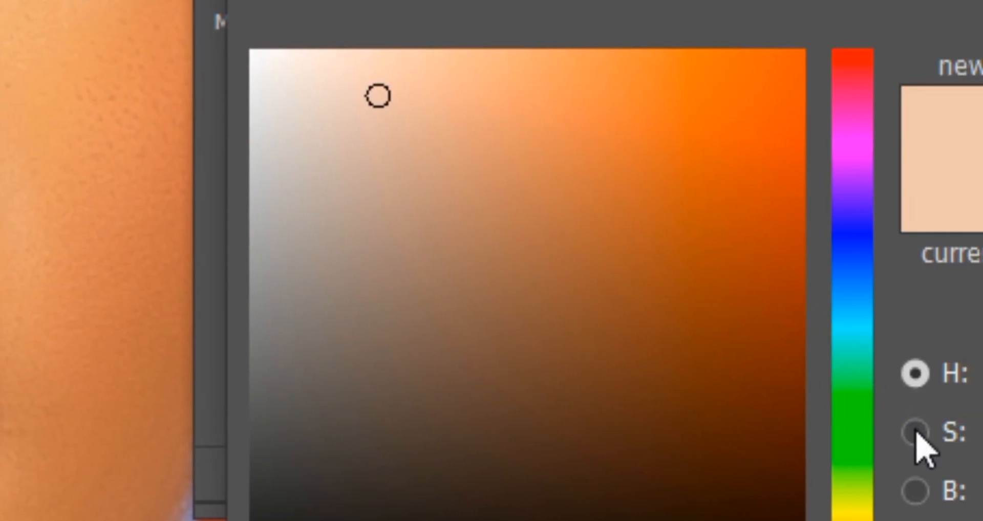
{"action": "left_click", "coordinate": [914, 436]}
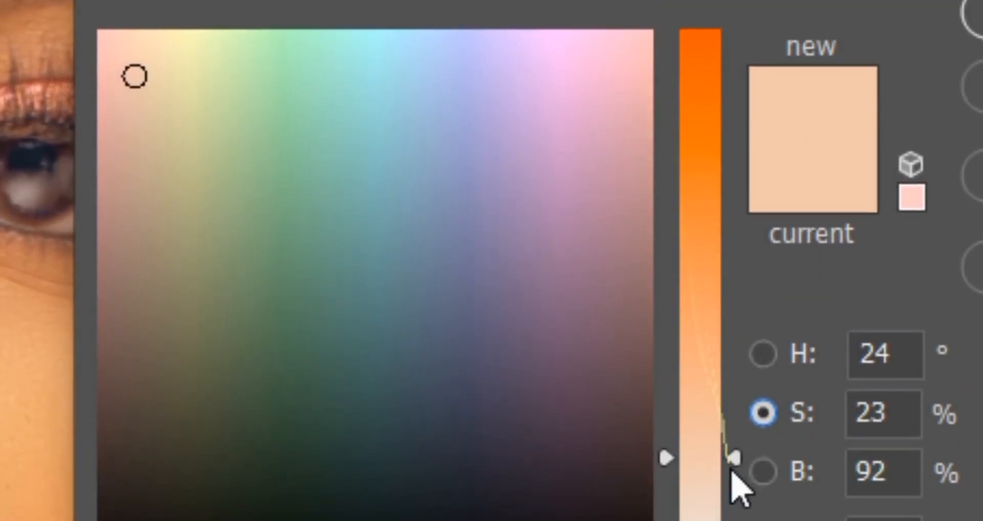
{"action": "mouse_move", "coordinate": [731, 473]}
{"action": "left_mouse_down"}
{"action": "mouse_move", "coordinate": [735, 451]}
{"action": "mouse_move", "coordinate": [742, 459]}
{"action": "left_mouse_up"}
{"action": "left_click", "coordinate": [967, 61]}
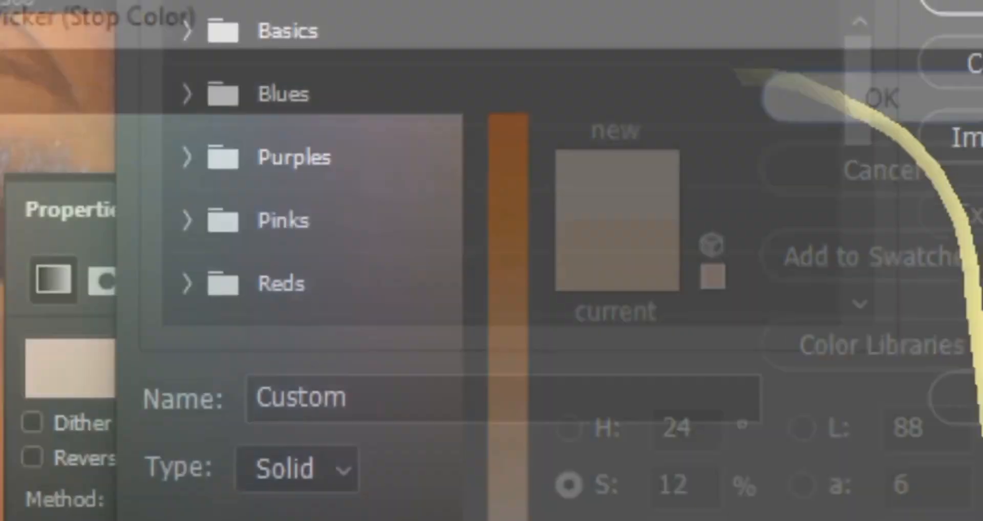
Darken and mute the gradient's end colour stop to 26% saturation, confirm the gradient and close the adjustment settings
{"action": "left_click", "coordinate": [929, 443]}
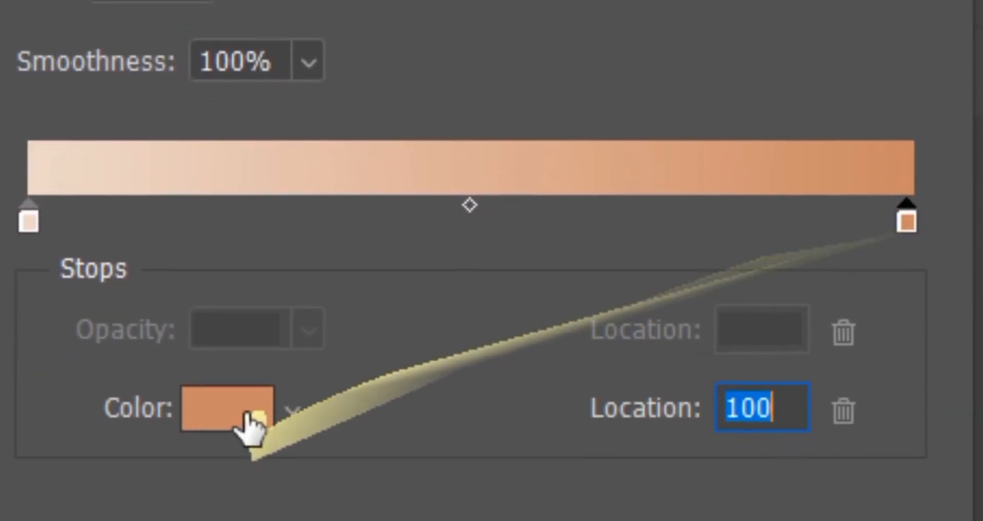
{"action": "left_click", "coordinate": [248, 421]}
{"action": "left_click_drag", "start_coordinate": [386, 69], "coordinate": [402, 208]}
{"action": "left_click", "coordinate": [428, 171]}
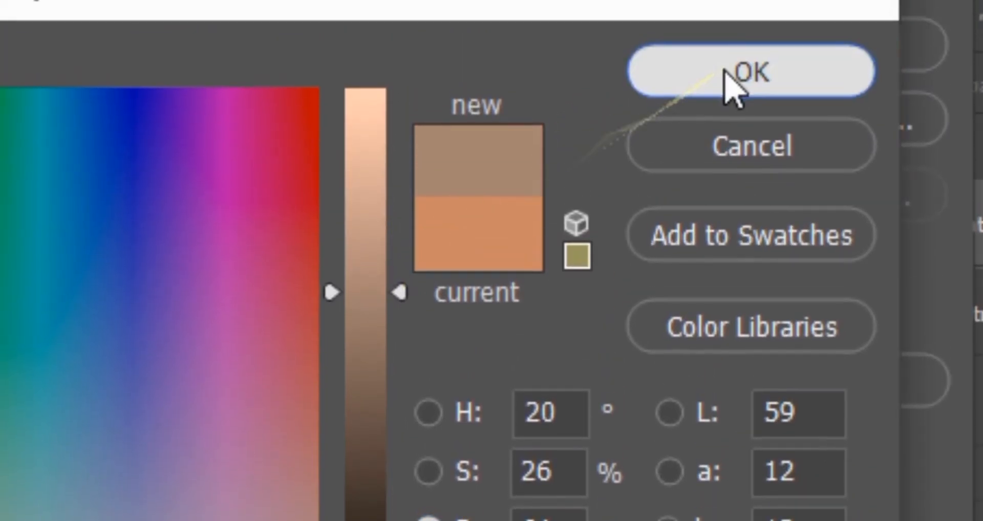
{"action": "left_click", "coordinate": [731, 84]}
{"action": "left_click", "coordinate": [845, 51]}
{"action": "left_click", "coordinate": [476, 297]}
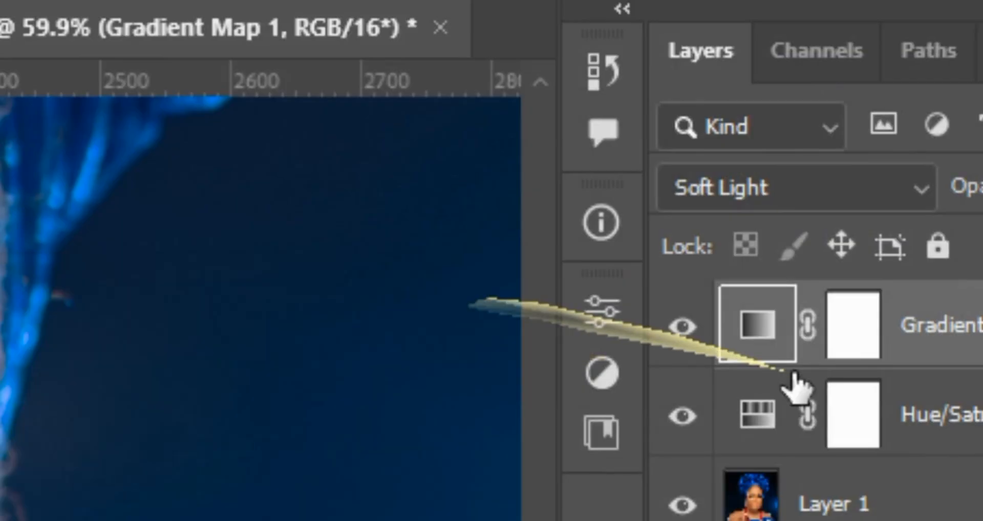
Select the Gradient Map layer's mask and invert it to black
{"action": "left_click", "coordinate": [850, 329]}
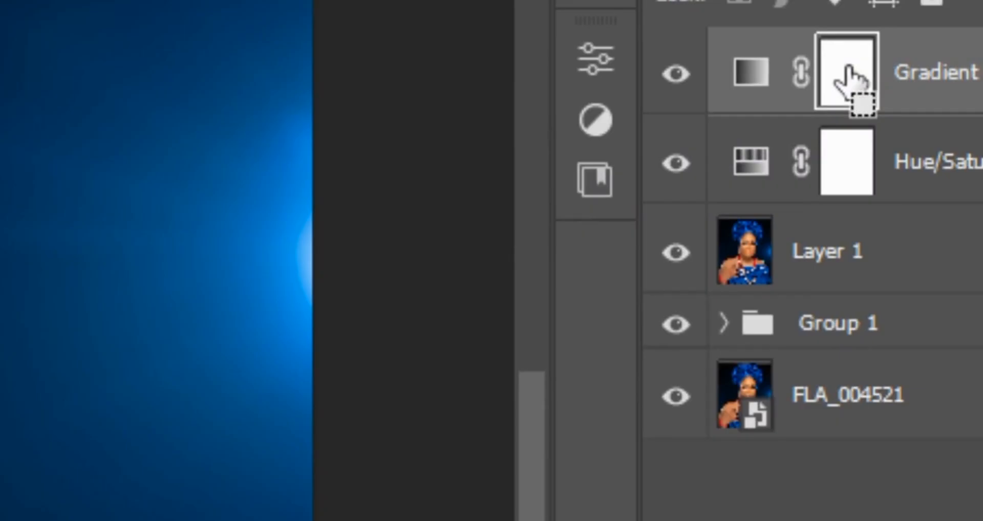
{"action": "key", "text": "ctrl+i"}
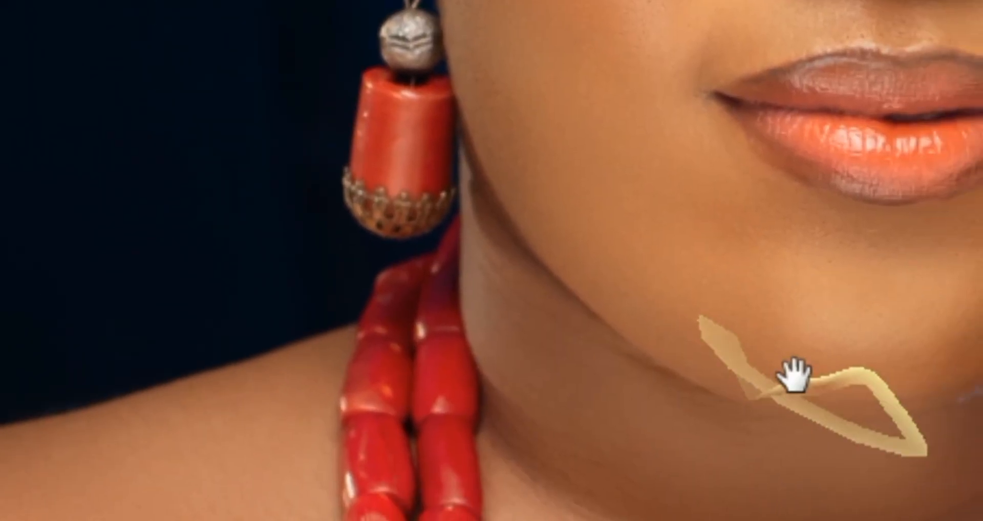
{"action": "left_click_drag", "start_coordinate": [778, 399], "coordinate": [718, 66]}
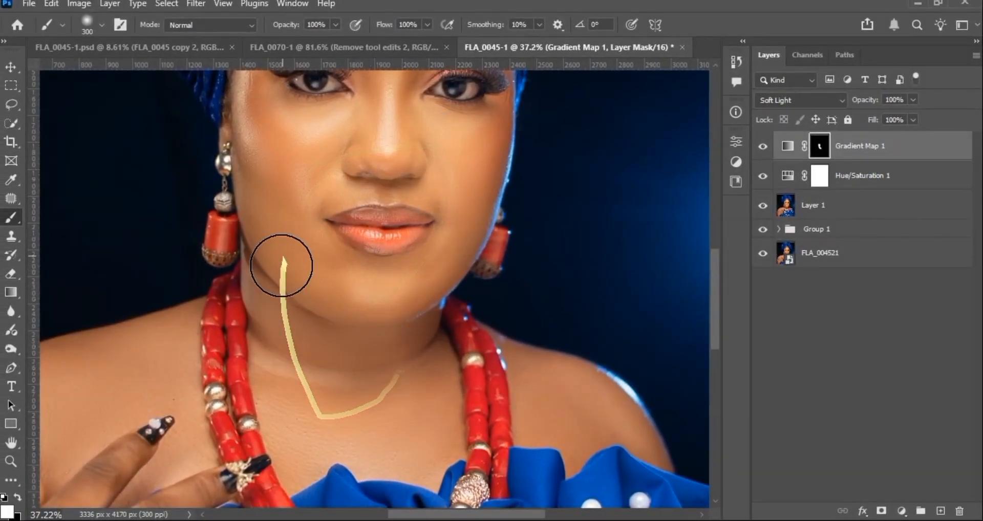
Paint white on the Gradient Map mask over the cheek beside the earring with a 300 px brush
{"action": "scroll", "coordinate": [372, 385], "scroll_direction": "down", "scroll_amount": 3}
{"action": "scroll", "coordinate": [432, 260], "scroll_direction": "down", "scroll_amount": 4}
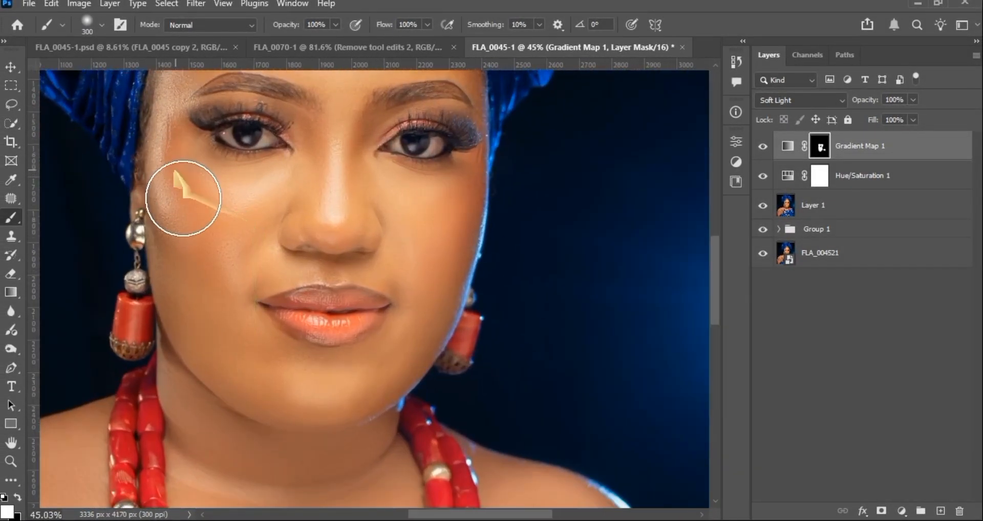
{"action": "left_click_drag", "start_coordinate": [183, 199], "coordinate": [181, 220]}
{"action": "left_click_drag", "start_coordinate": [178, 186], "coordinate": [211, 311]}
Reduce the brush to 100 px and paint the mask white between the eyes and around the eye area
{"action": "scroll", "coordinate": [251, 297], "scroll_direction": "up", "scroll_amount": 3}
{"action": "key", "text": "bracketleft"}
{"action": "key", "text": "bracketleft"}
{"action": "key", "text": "bracketleft"}
{"action": "key", "text": "bracketleft"}
{"action": "key", "text": "bracketleft"}
{"action": "key", "text": "bracketleft"}
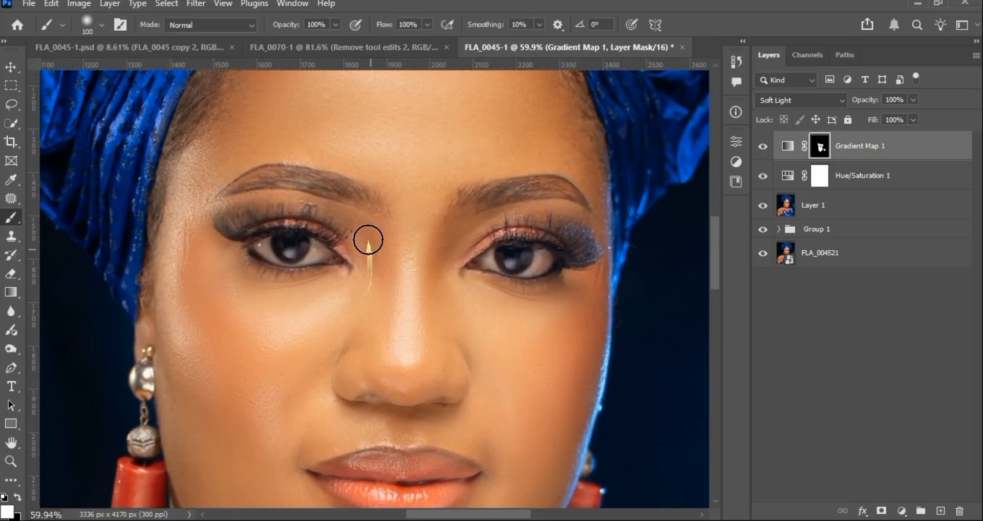
{"action": "left_click_drag", "start_coordinate": [368, 239], "coordinate": [191, 210]}
Enlarge the brush to 300 px and paint the mask white over the remaining skin of the face, shoulders and hand
{"action": "scroll", "coordinate": [282, 126], "scroll_direction": "down", "scroll_amount": 3}
{"action": "key", "text": "bracketright"}
{"action": "key", "text": "bracketright"}
{"action": "key", "text": "bracketright"}
{"action": "key", "text": "bracketright"}
{"action": "left_click_drag", "start_coordinate": [383, 151], "coordinate": [358, 293]}
{"action": "left_click_drag", "start_coordinate": [378, 243], "coordinate": [217, 264]}
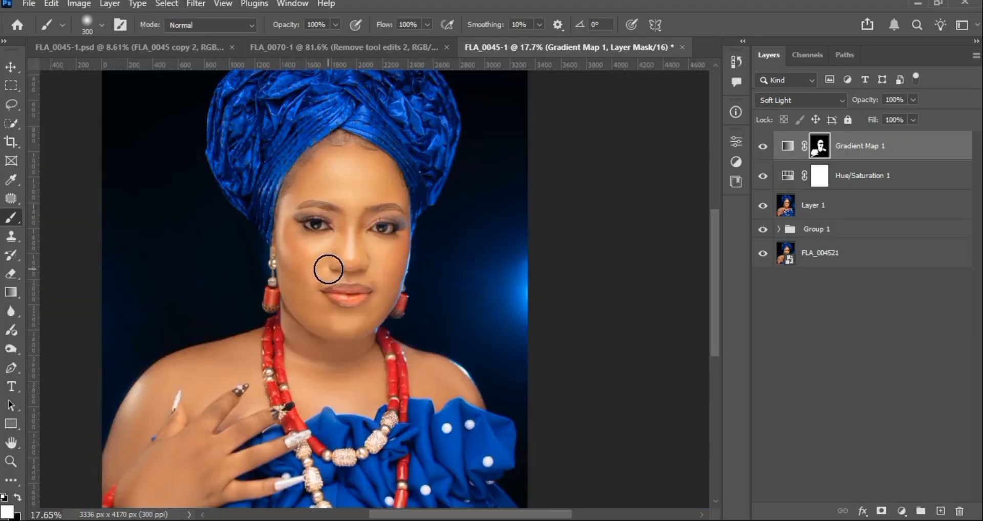
Lower the Gradient Map layer's opacity to 26%
{"action": "scroll", "coordinate": [326, 278], "scroll_direction": "up", "scroll_amount": 3}
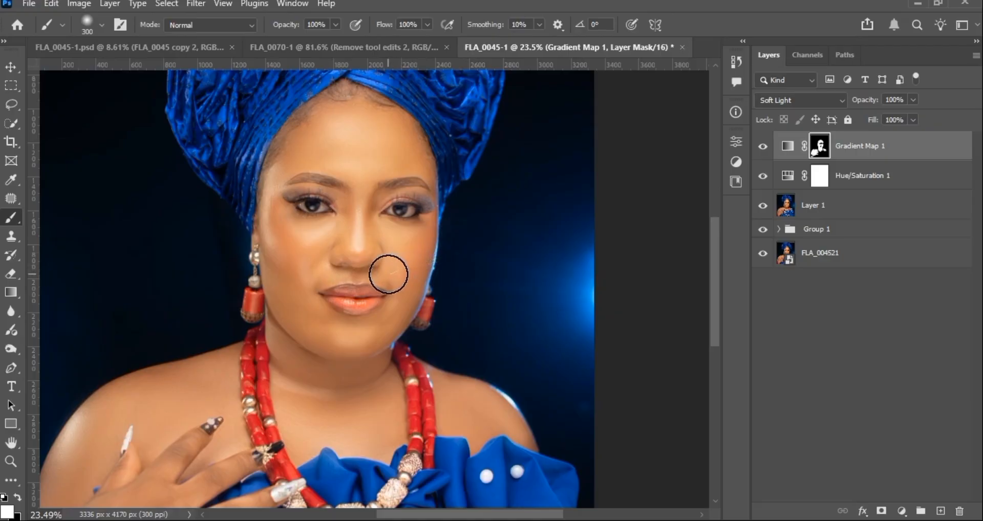
{"action": "scroll", "coordinate": [382, 266], "scroll_direction": "down", "scroll_amount": 2}
{"action": "scroll", "coordinate": [334, 265], "scroll_direction": "up", "scroll_amount": 5}
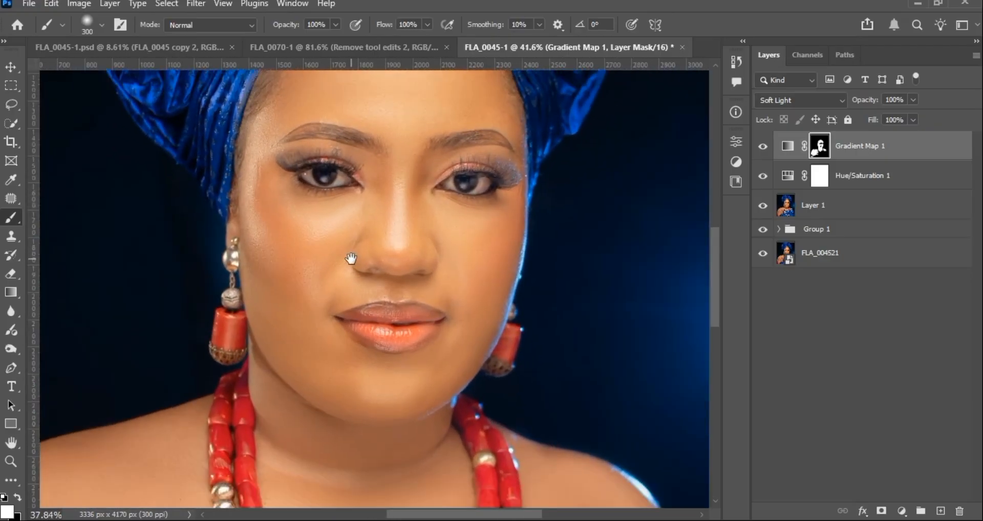
{"action": "scroll", "coordinate": [351, 258], "scroll_direction": "down", "scroll_amount": 4}
{"action": "scroll", "coordinate": [395, 276], "scroll_direction": "up", "scroll_amount": 1}
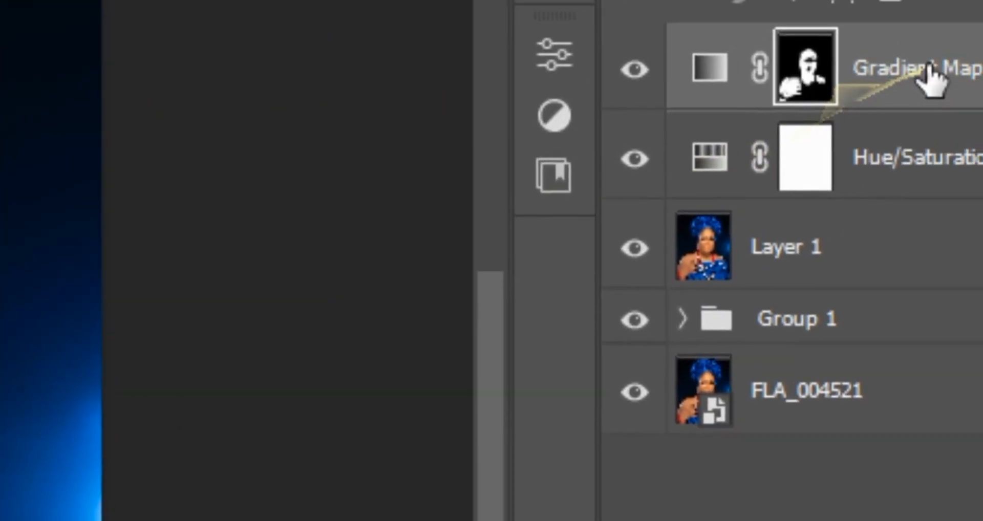
{"action": "left_click", "coordinate": [863, 143]}
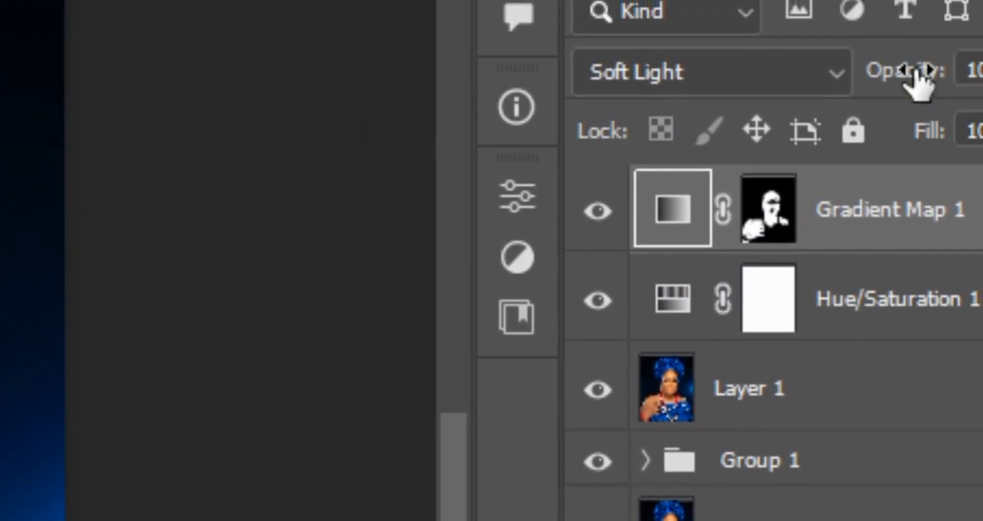
{"action": "left_click_drag", "start_coordinate": [916, 82], "coordinate": [790, 146]}
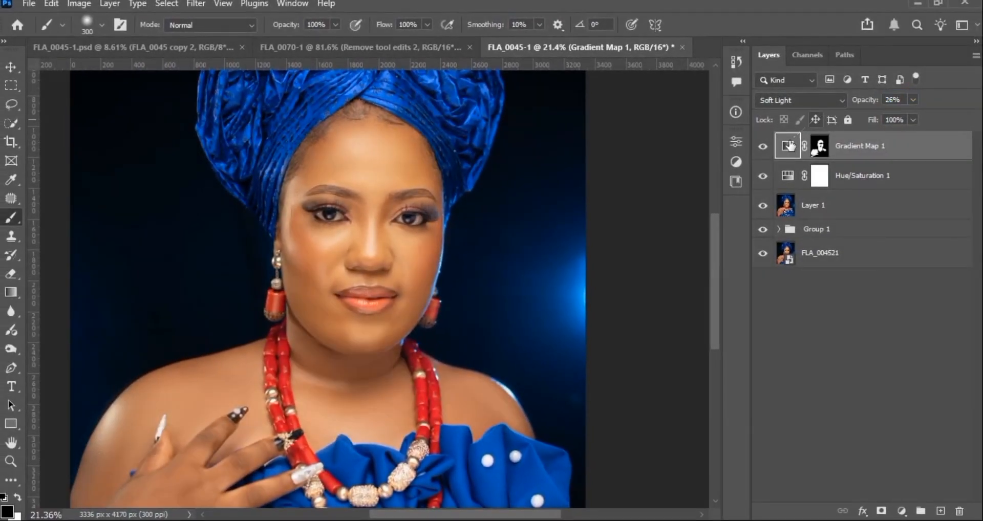
Toggle the Gradient Map layer's visibility to compare the skin with and without its effect
{"action": "left_click", "coordinate": [762, 149]}
{"action": "left_click", "coordinate": [762, 149]}
{"action": "left_click", "coordinate": [762, 151]}
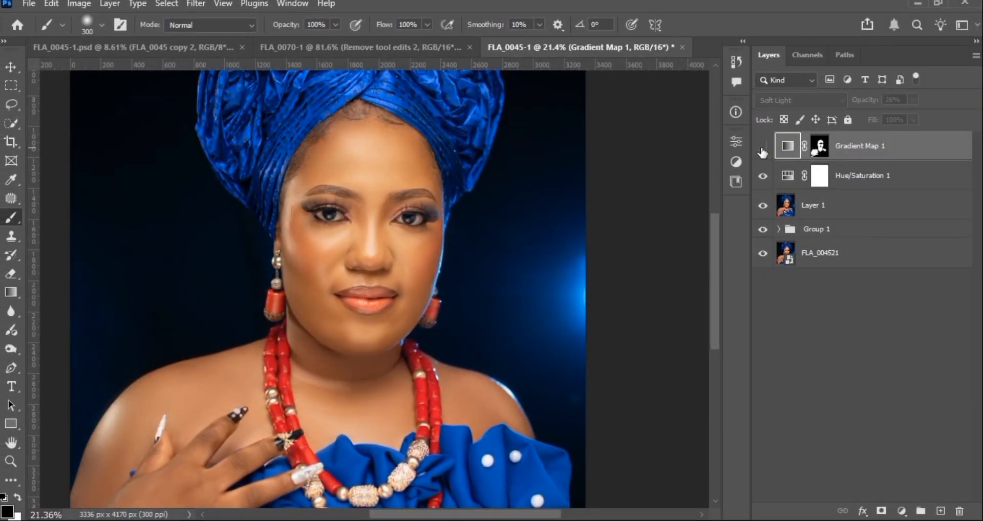
{"action": "left_click", "coordinate": [762, 152]}
{"action": "scroll", "coordinate": [398, 203], "scroll_direction": "down", "scroll_amount": 8}
{"action": "scroll", "coordinate": [395, 193], "scroll_direction": "up", "scroll_amount": 3}
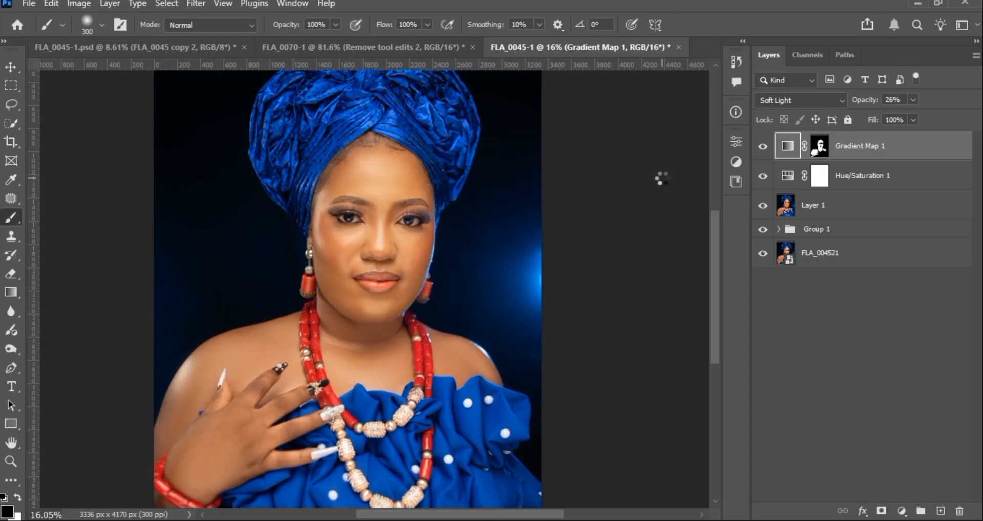
{"action": "scroll", "coordinate": [384, 169], "scroll_direction": "down", "scroll_amount": 2}
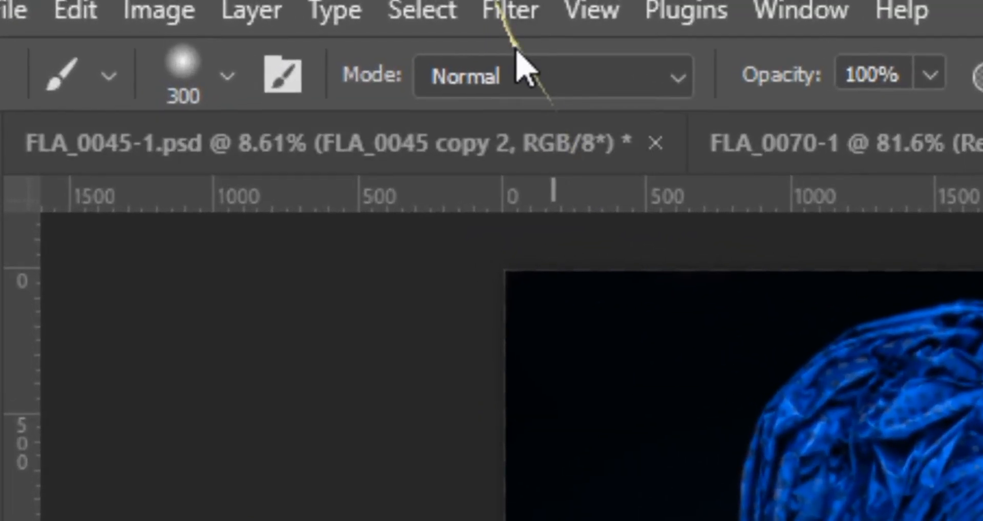
Open the Camera Raw Filter and set Dehaze to +13
{"action": "left_click", "coordinate": [512, 13]}
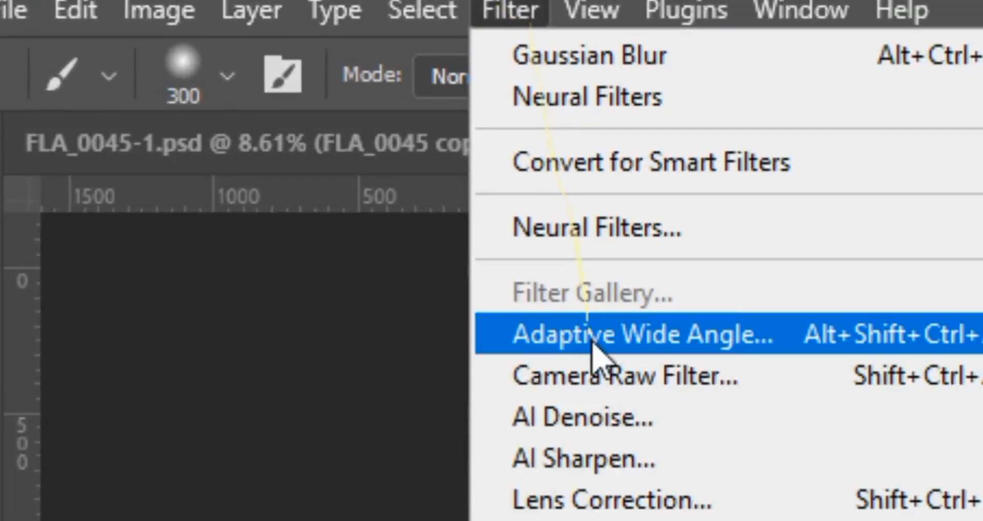
{"action": "left_click", "coordinate": [617, 390]}
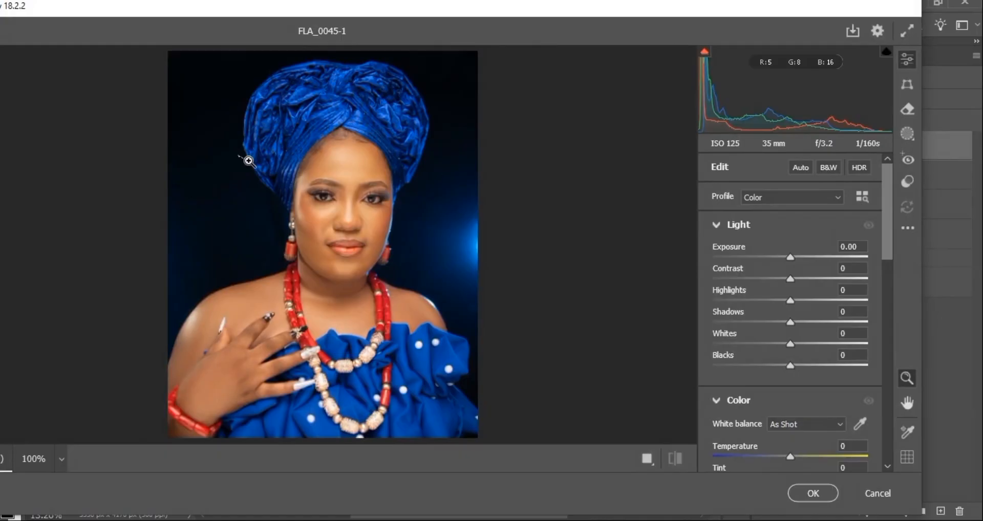
{"action": "scroll", "coordinate": [794, 371], "scroll_direction": "down", "scroll_amount": 10}
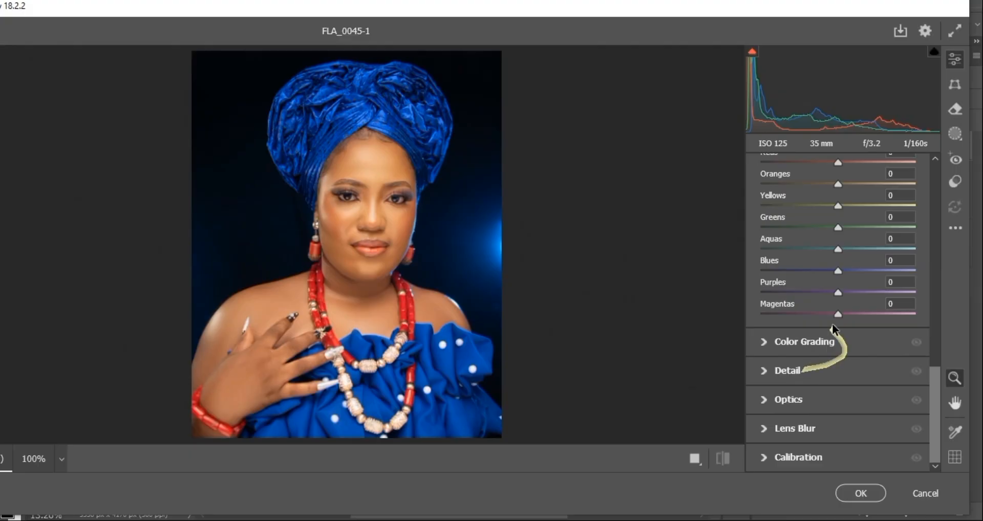
{"action": "scroll", "coordinate": [806, 307], "scroll_direction": "up", "scroll_amount": 5}
{"action": "scroll", "coordinate": [790, 284], "scroll_direction": "down", "scroll_amount": 2}
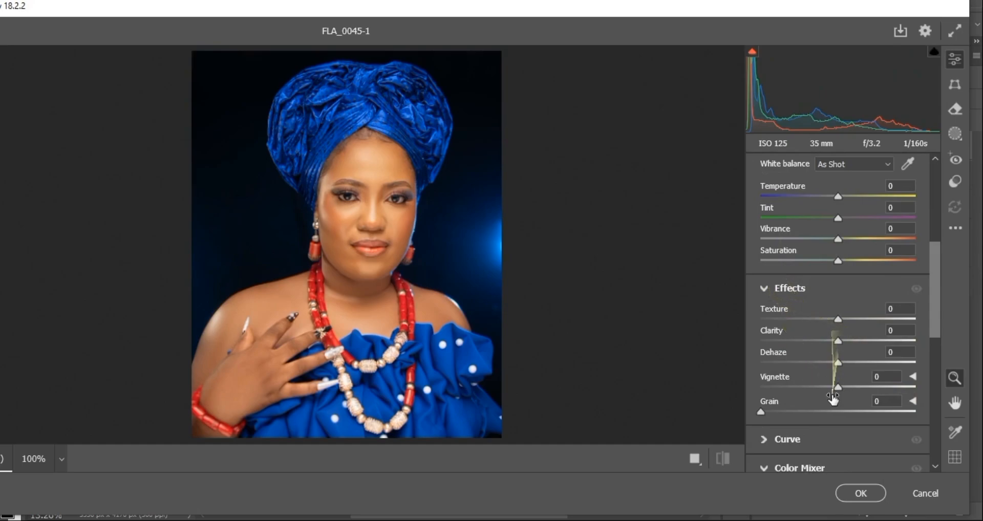
{"action": "left_click_drag", "start_coordinate": [840, 359], "coordinate": [850, 361]}
{"action": "scroll", "coordinate": [810, 319], "scroll_direction": "down", "scroll_amount": 2}
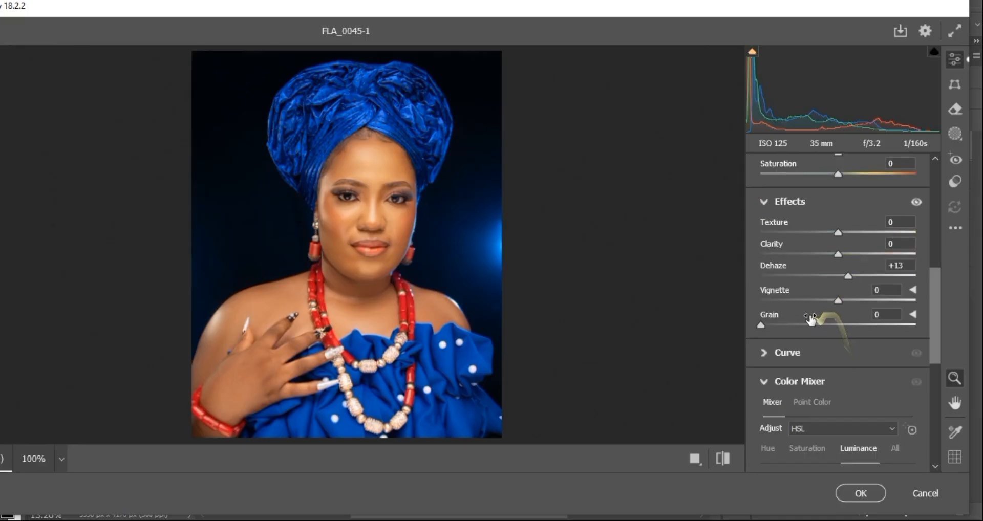
Collapse the Effects, Light, Color and Color Mixer sections and expand the Curve section
{"action": "scroll", "coordinate": [762, 244], "scroll_direction": "up", "scroll_amount": 2}
{"action": "left_click", "coordinate": [764, 289]}
{"action": "scroll", "coordinate": [765, 291], "scroll_direction": "up", "scroll_amount": 4}
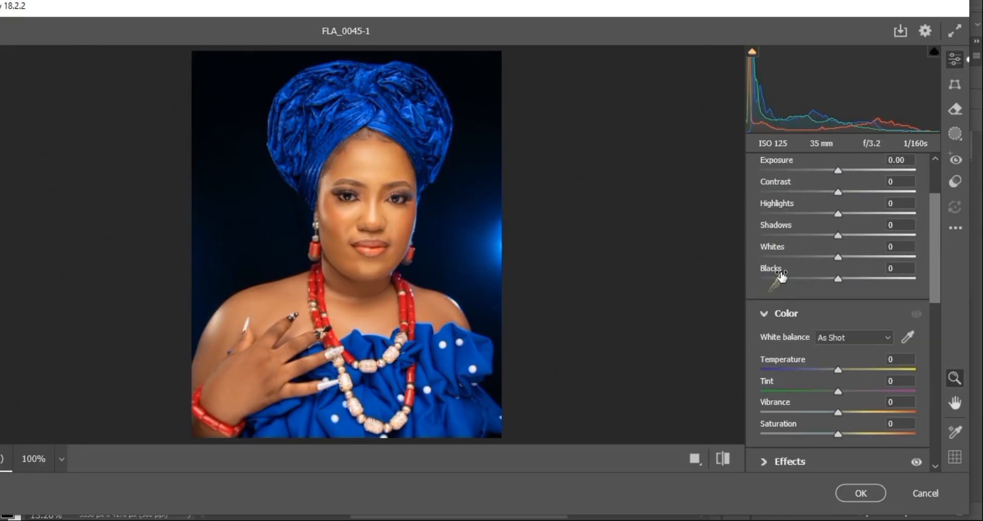
{"action": "scroll", "coordinate": [767, 236], "scroll_direction": "up", "scroll_amount": 2}
{"action": "left_click", "coordinate": [765, 225]}
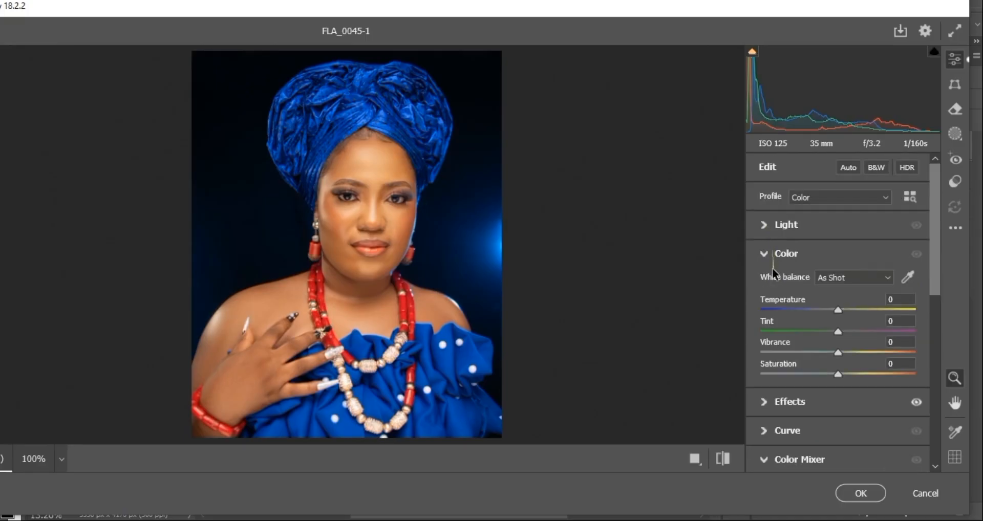
{"action": "left_click", "coordinate": [767, 254]}
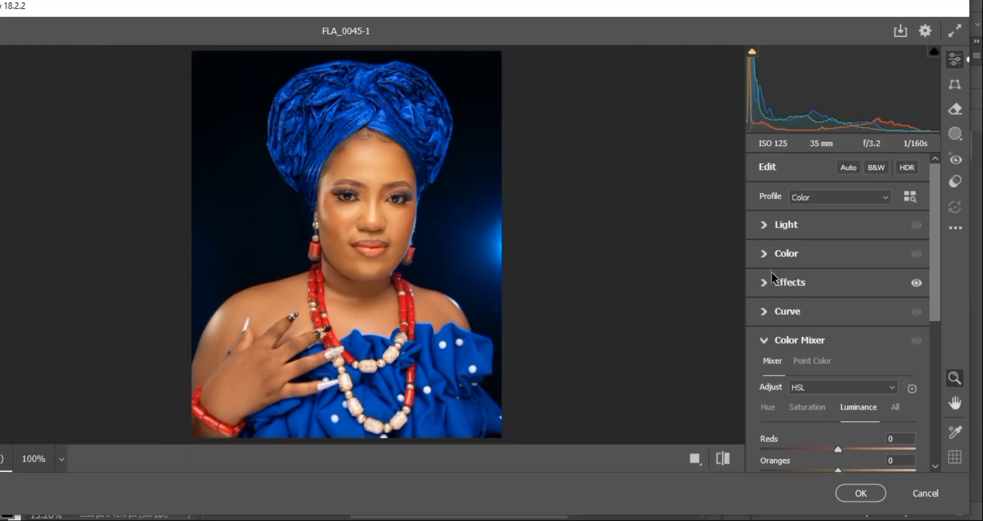
{"action": "left_click", "coordinate": [766, 340]}
{"action": "left_click", "coordinate": [777, 313]}
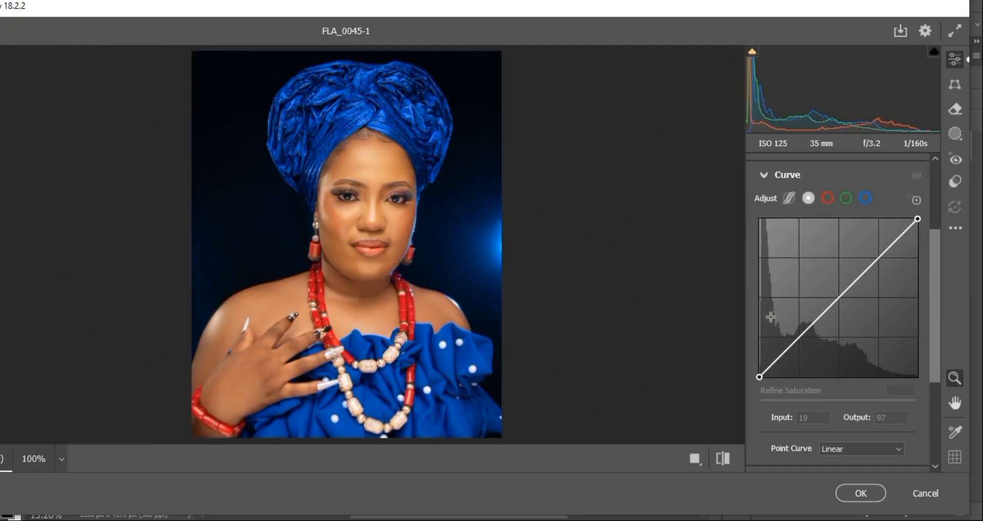
Shape the red channel's curve with points at input 191 output 198, input 108 output 116, and input 40 output 38
{"action": "left_click", "coordinate": [826, 198]}
{"action": "left_click", "coordinate": [808, 199]}
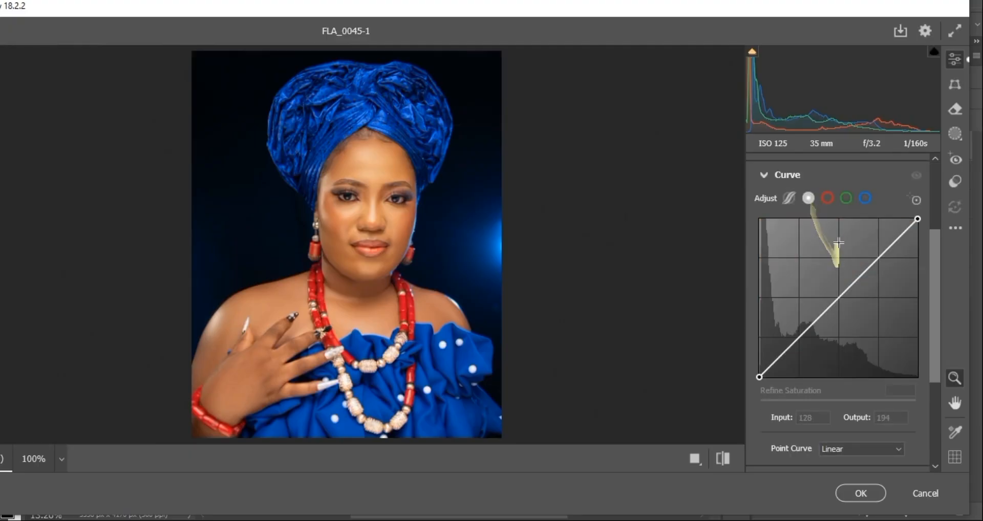
{"action": "left_click", "coordinate": [827, 199]}
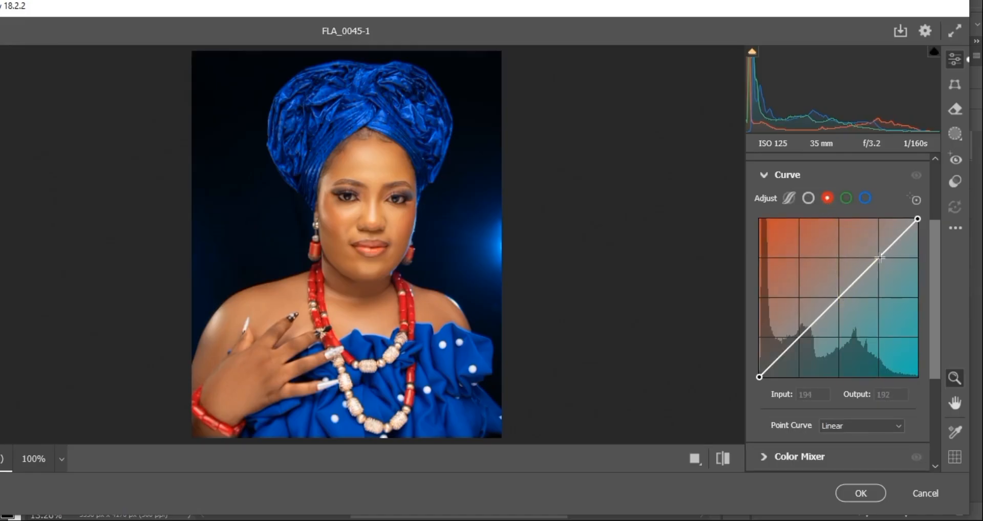
{"action": "left_click_drag", "start_coordinate": [879, 258], "coordinate": [878, 255]}
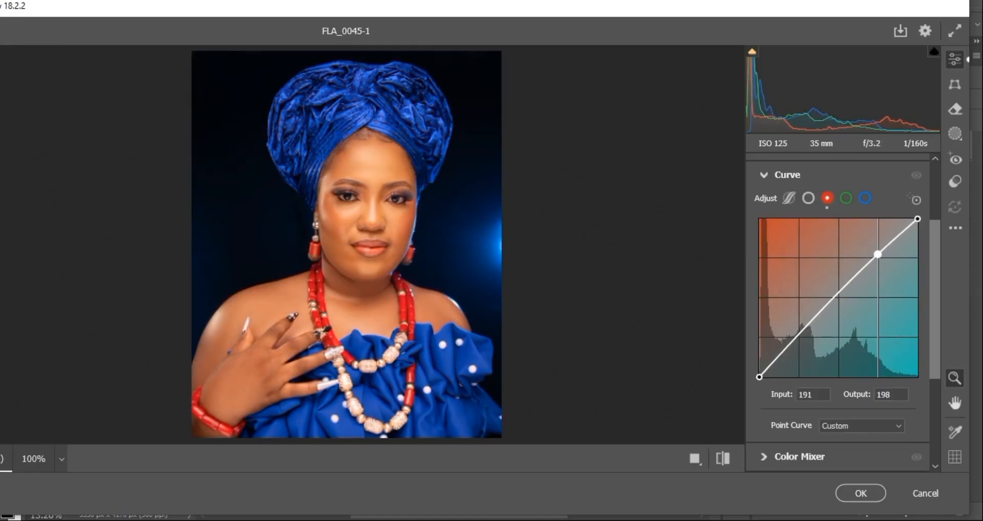
{"action": "left_click", "coordinate": [825, 308]}
{"action": "left_click_drag", "start_coordinate": [825, 309], "coordinate": [825, 310]}
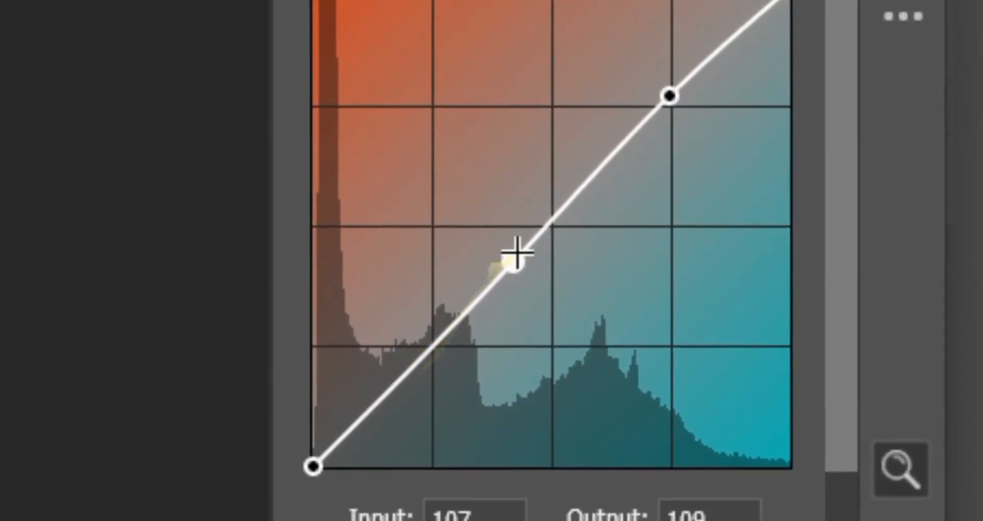
{"action": "left_click_drag", "start_coordinate": [516, 253], "coordinate": [515, 248]}
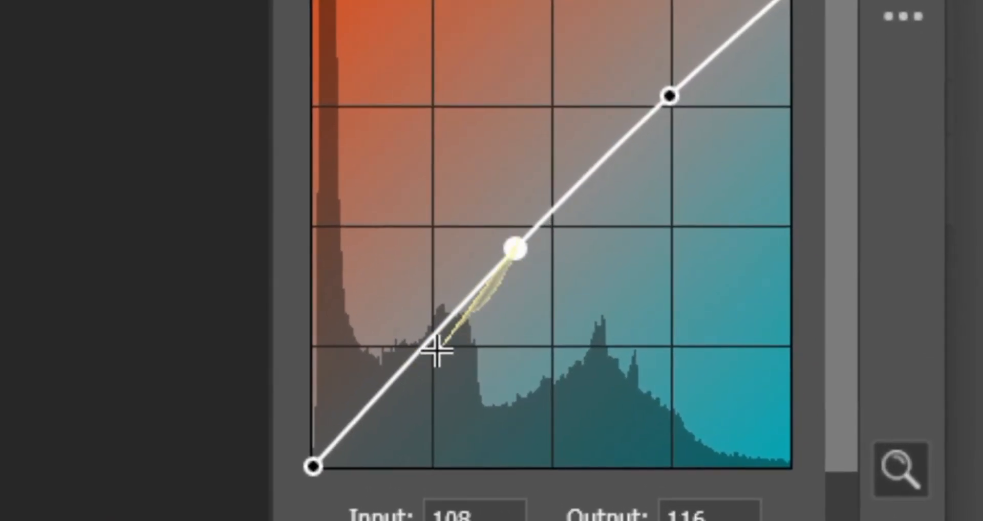
{"action": "left_click", "coordinate": [385, 395]}
{"action": "left_click_drag", "start_coordinate": [384, 394], "coordinate": [388, 395]}
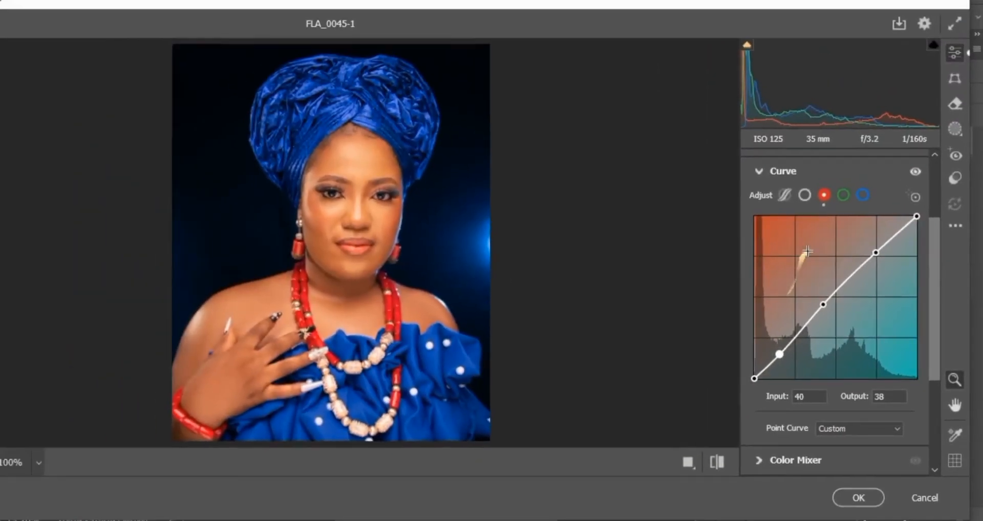
Copy the red channel's curve settings and paste them onto the green and blue channels
{"action": "right_click", "coordinate": [481, 113]}
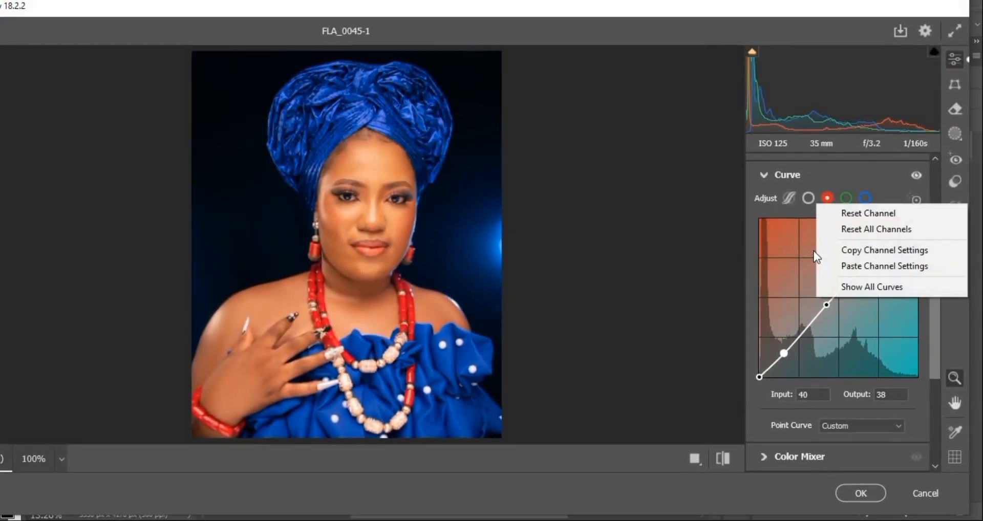
{"action": "left_click", "coordinate": [858, 250]}
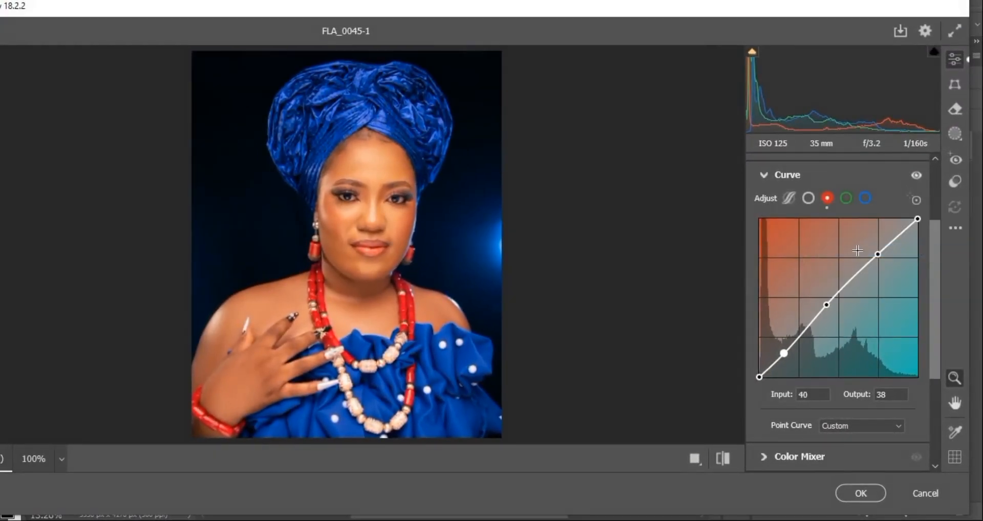
{"action": "left_click", "coordinate": [847, 199]}
{"action": "right_click", "coordinate": [821, 248]}
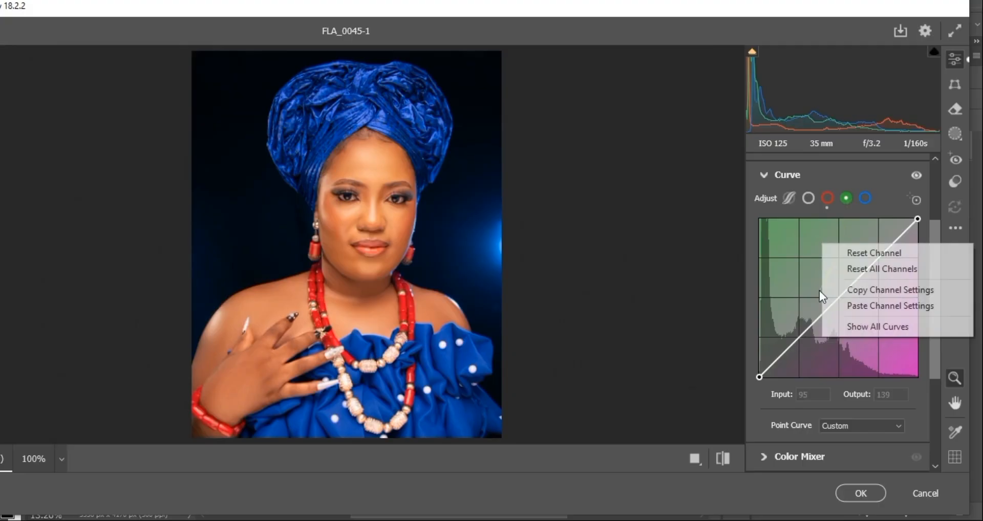
{"action": "left_click", "coordinate": [850, 304]}
{"action": "left_click", "coordinate": [864, 199]}
{"action": "right_click", "coordinate": [834, 231]}
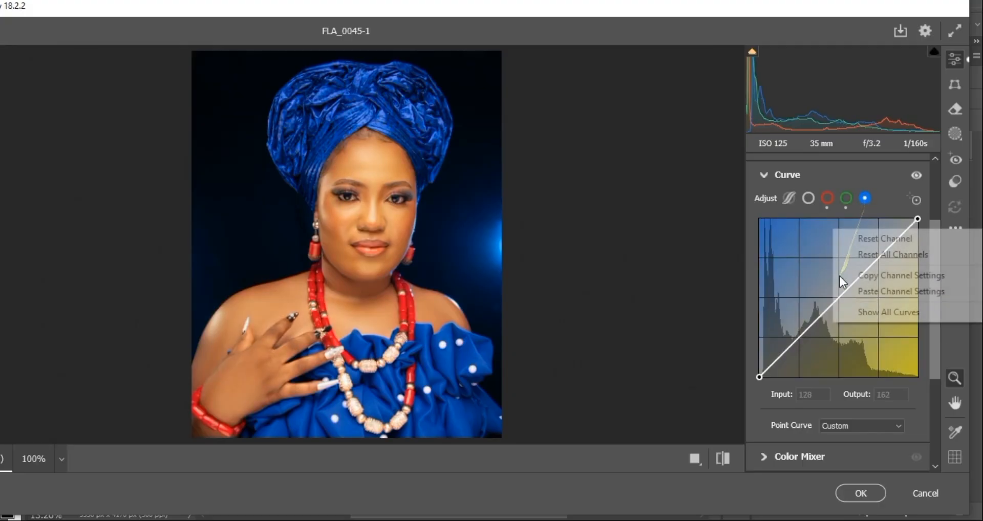
{"action": "left_click", "coordinate": [861, 290]}
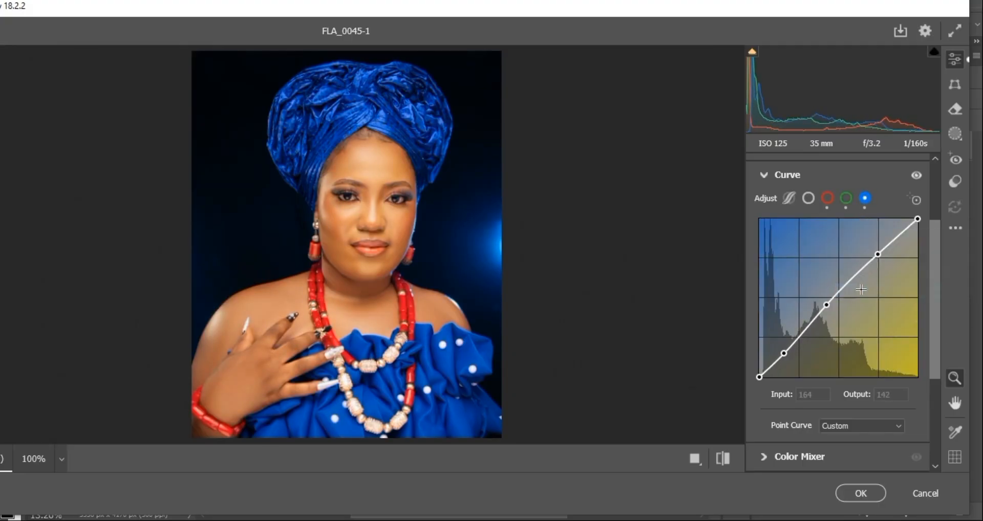
Compare the face before and after the Camera Raw adjustments up close, and examine the portrait as a whole
{"action": "scroll", "coordinate": [400, 212], "scroll_direction": "up", "scroll_amount": 3}
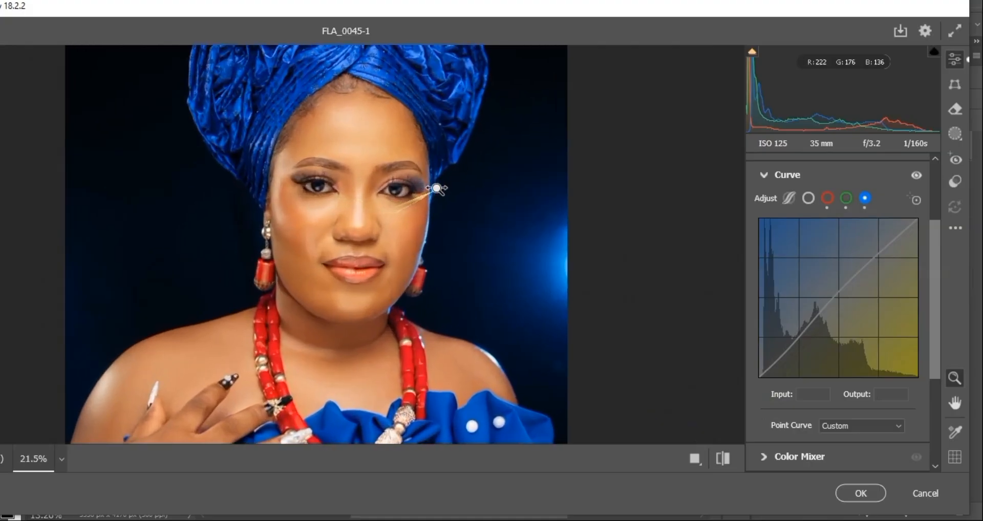
{"action": "scroll", "coordinate": [469, 163], "scroll_direction": "up", "scroll_amount": 2}
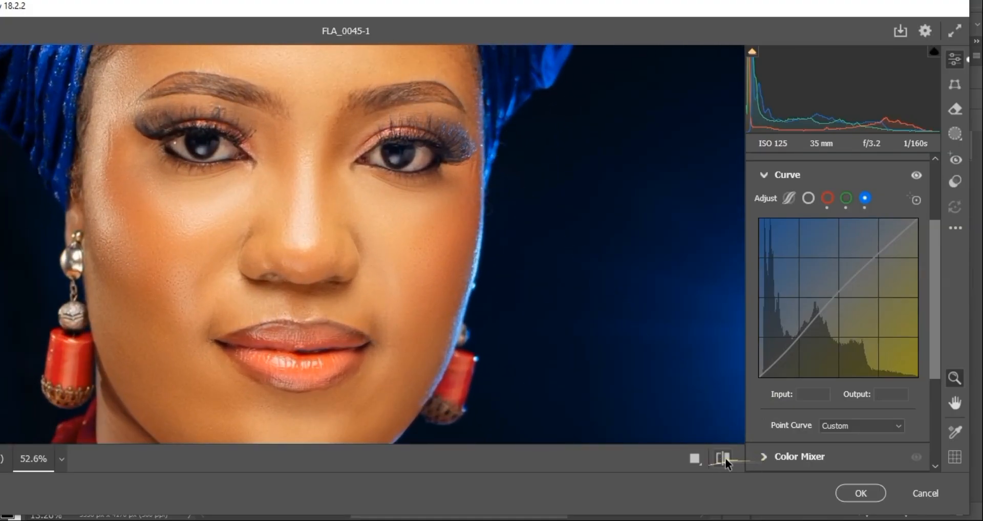
{"action": "left_click", "coordinate": [725, 458]}
{"action": "left_click", "coordinate": [726, 457]}
{"action": "scroll", "coordinate": [590, 319], "scroll_direction": "down", "scroll_amount": 5}
{"action": "scroll", "coordinate": [461, 294], "scroll_direction": "up", "scroll_amount": 2}
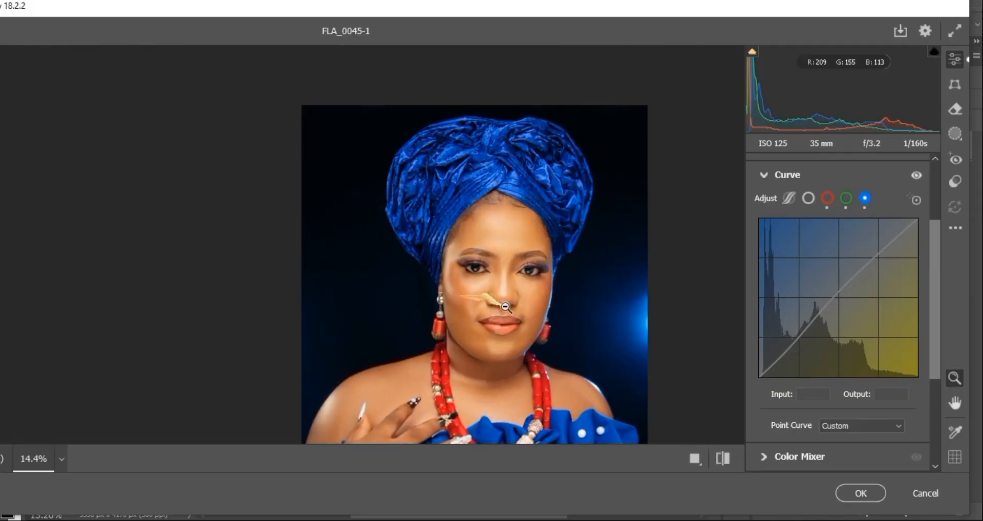
{"action": "key", "text": "space"}
{"action": "left_click_drag", "start_coordinate": [535, 308], "coordinate": [484, 239]}
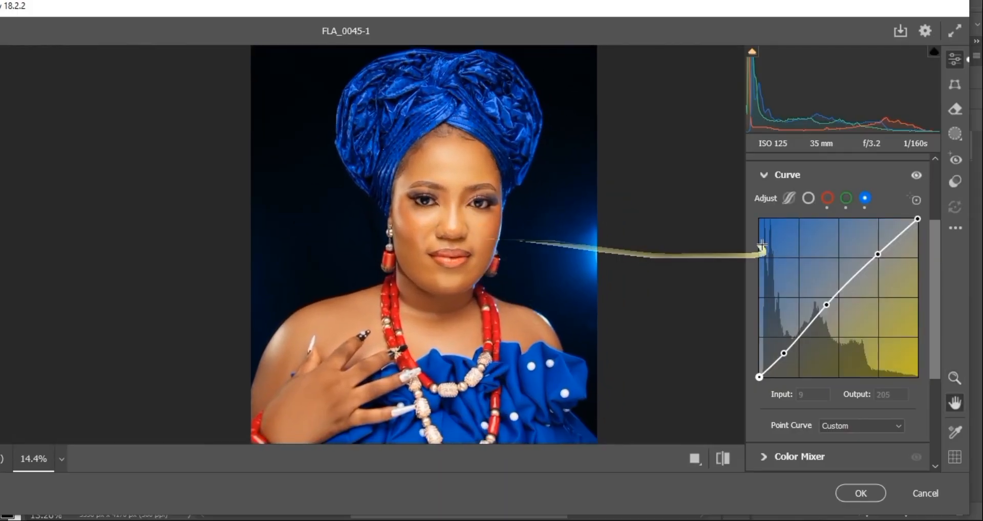
In the Color Mixer, set the yellows' saturation to -26 and the oranges' luminance to -7
{"action": "left_click", "coordinate": [766, 174]}
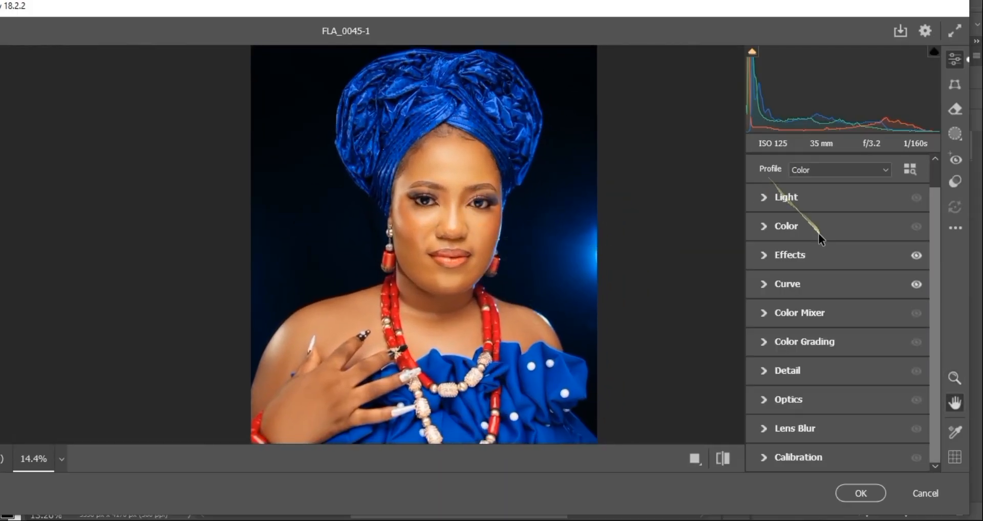
{"action": "left_click", "coordinate": [775, 314]}
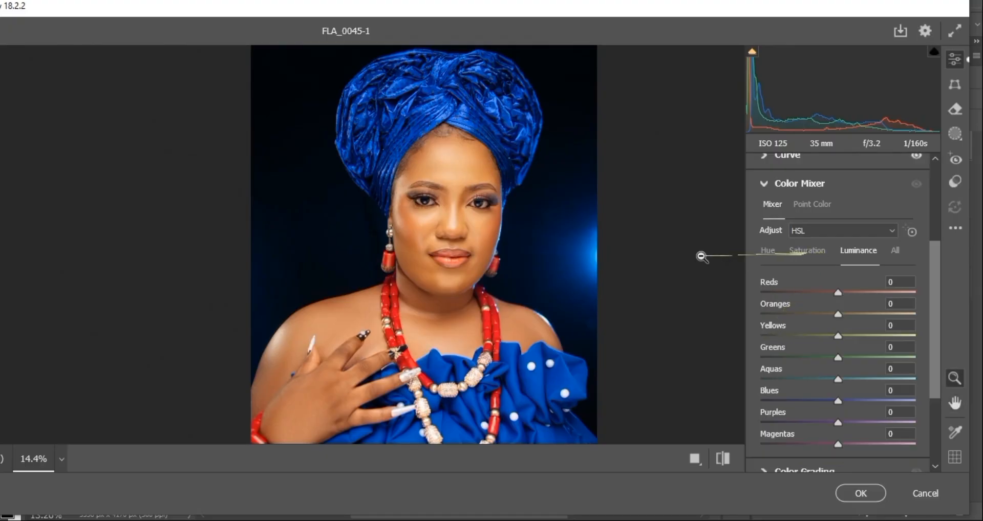
{"action": "left_click", "coordinate": [807, 250]}
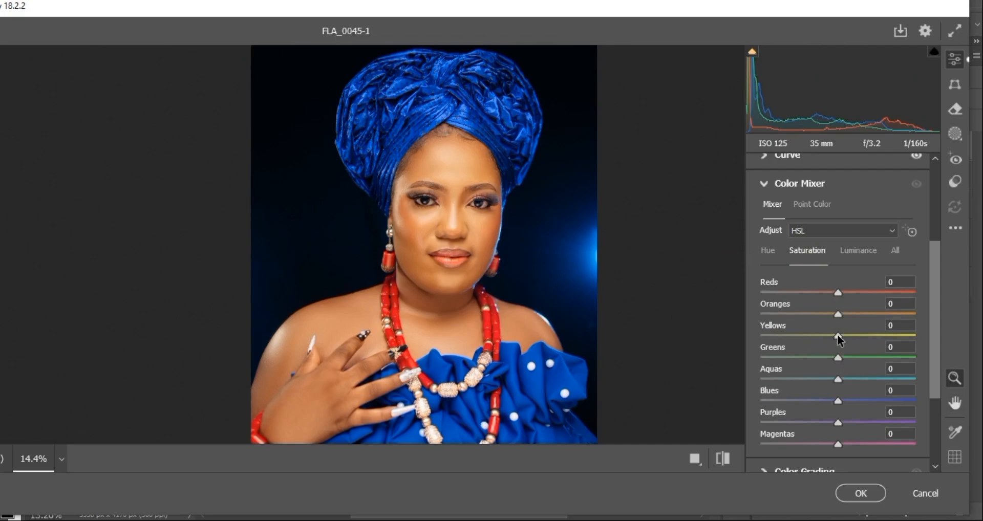
{"action": "left_click_drag", "start_coordinate": [837, 334], "coordinate": [819, 335]}
{"action": "left_click", "coordinate": [857, 250]}
{"action": "left_click_drag", "start_coordinate": [837, 312], "coordinate": [830, 312]}
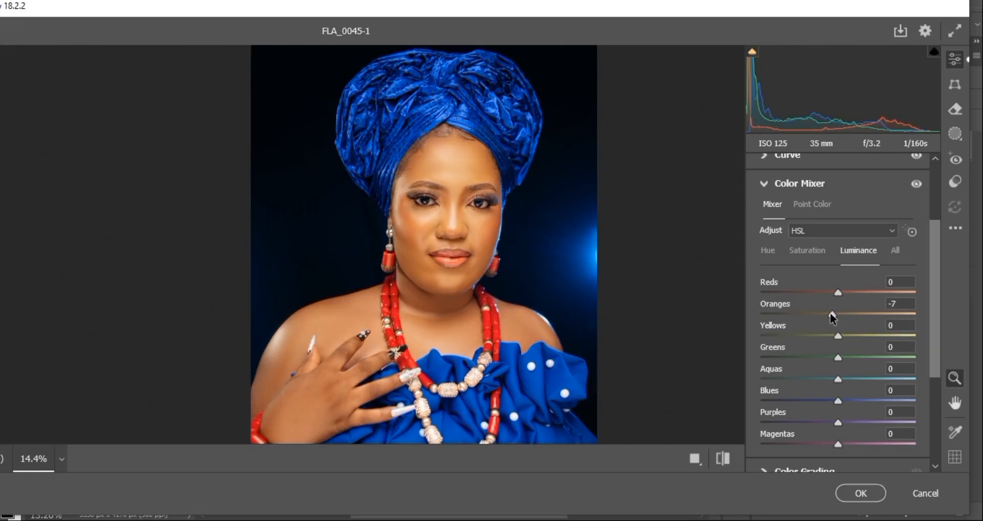
Set the Color Mixer saturation of the oranges to +5 and the reds to +7, and collapse the section
{"action": "left_click", "coordinate": [818, 252]}
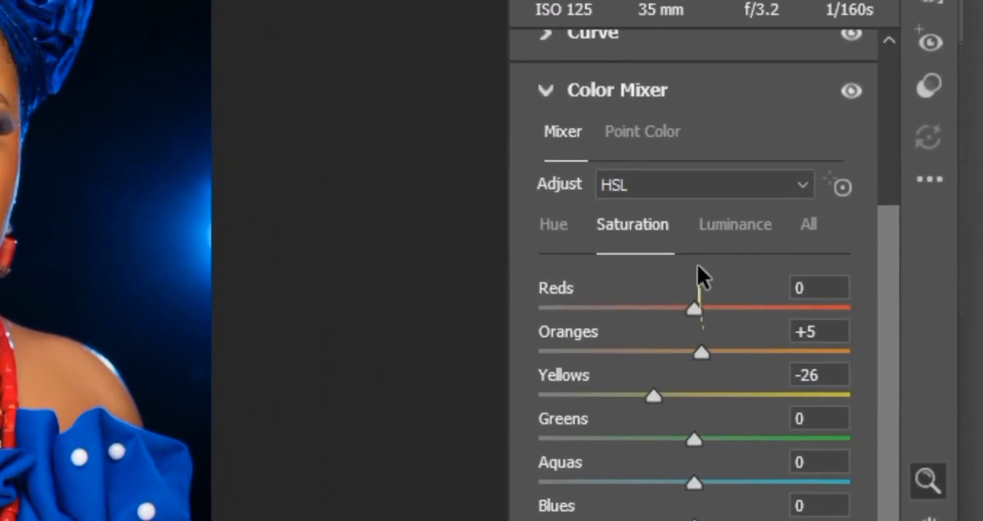
{"action": "left_click_drag", "start_coordinate": [698, 307], "coordinate": [712, 305]}
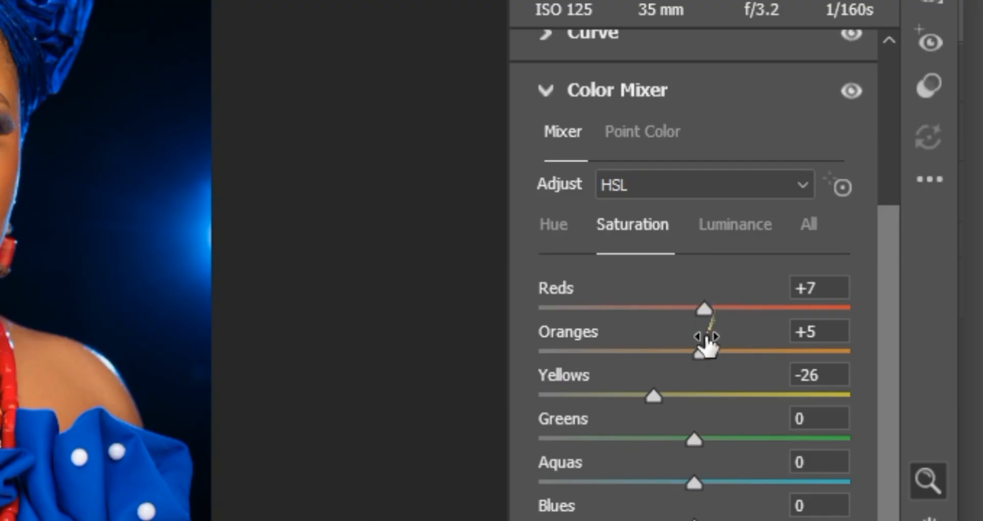
{"action": "mouse_move", "coordinate": [698, 385]}
{"action": "left_mouse_down"}
{"action": "mouse_move", "coordinate": [619, 328]}
{"action": "mouse_move", "coordinate": [572, 237]}
{"action": "left_mouse_up"}
{"action": "left_click", "coordinate": [546, 95]}
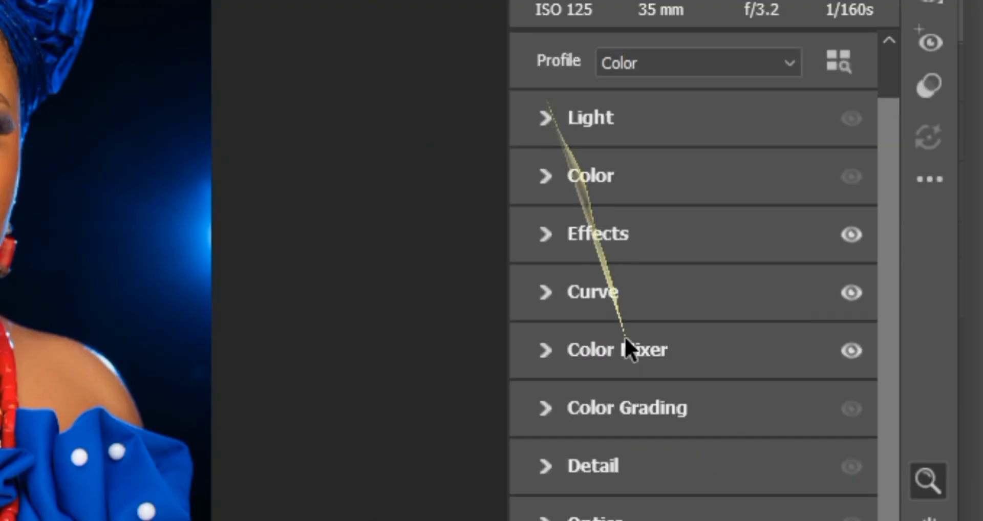
Raise the blue primary's saturation slightly in the Calibration settings and collapse that section
{"action": "left_click", "coordinate": [573, 408]}
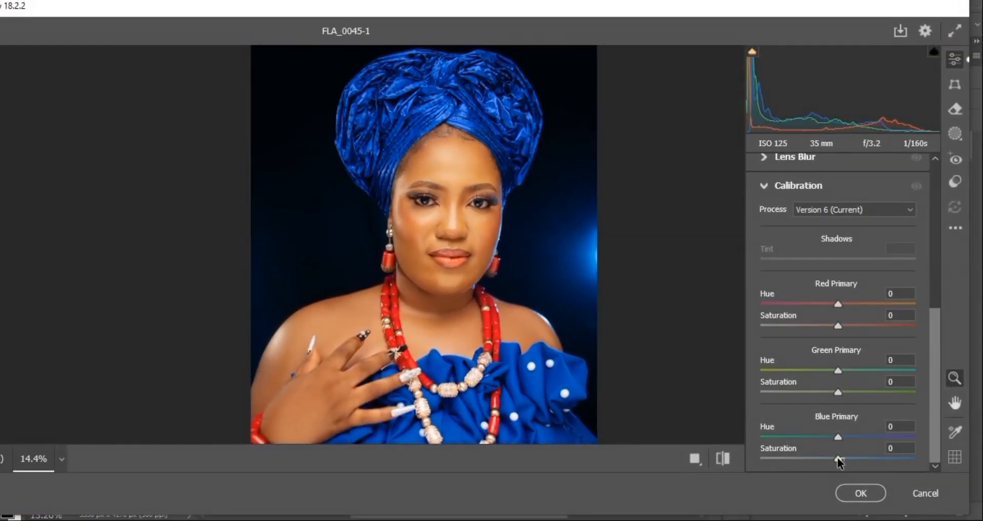
{"action": "mouse_move", "coordinate": [838, 457]}
{"action": "left_mouse_down"}
{"action": "mouse_move", "coordinate": [929, 457]}
{"action": "mouse_move", "coordinate": [810, 458]}
{"action": "mouse_move", "coordinate": [924, 457]}
{"action": "mouse_move", "coordinate": [844, 452]}
{"action": "left_mouse_up"}
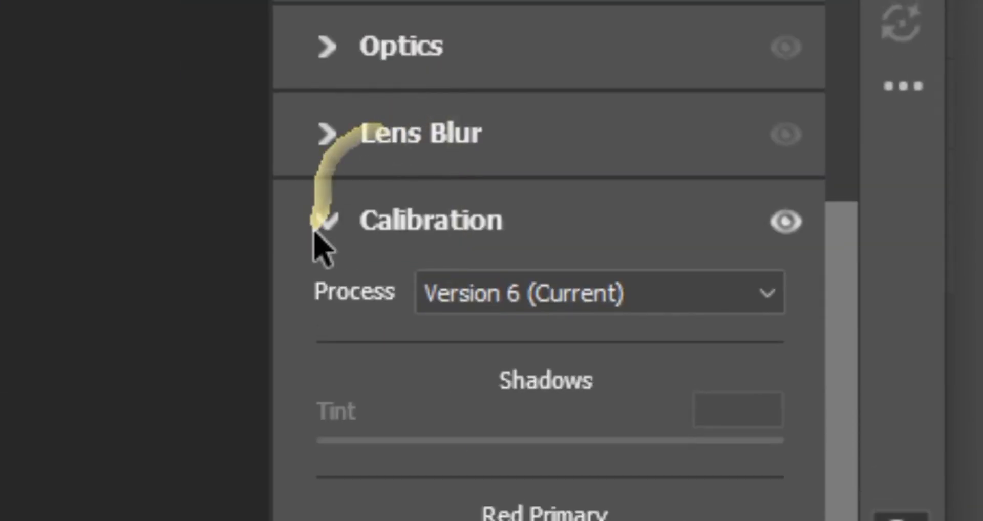
{"action": "left_click", "coordinate": [317, 232]}
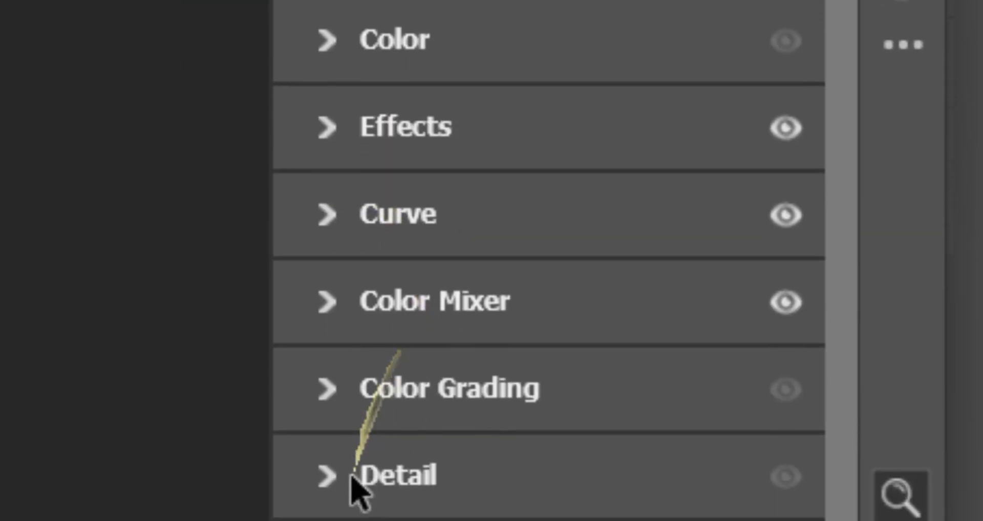
Darken the portrait's edges by setting the Effects vignette to -17
{"action": "left_click", "coordinate": [359, 91]}
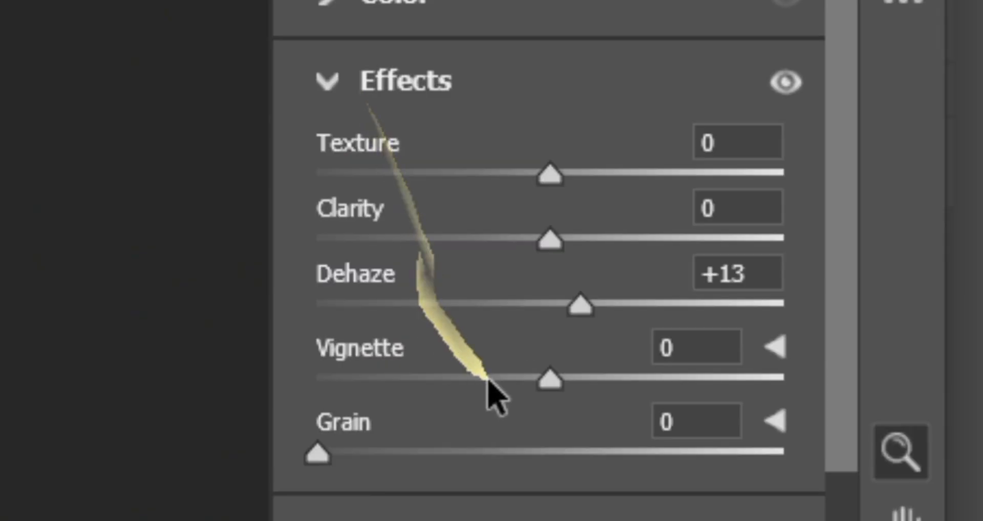
{"action": "left_click_drag", "start_coordinate": [549, 381], "coordinate": [516, 379]}
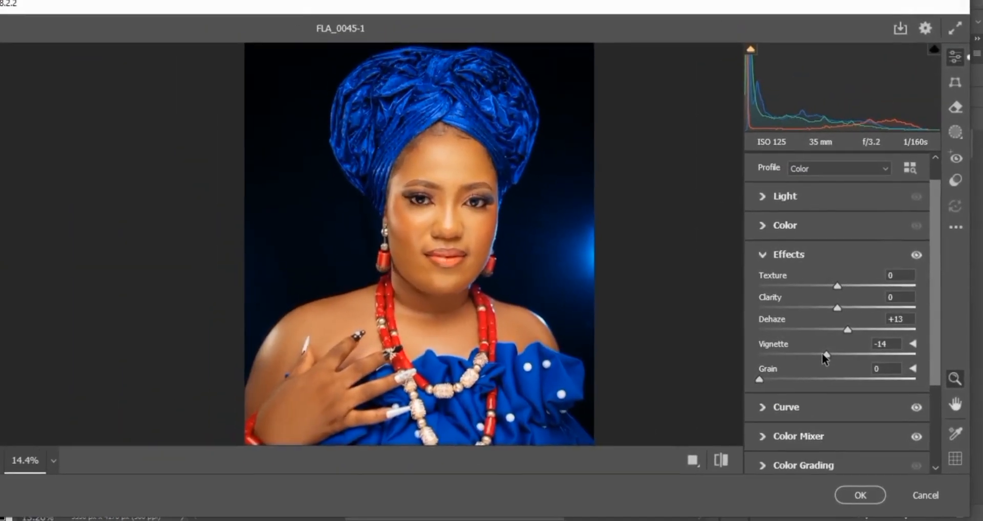
{"action": "left_click_drag", "start_coordinate": [821, 352], "coordinate": [821, 353]}
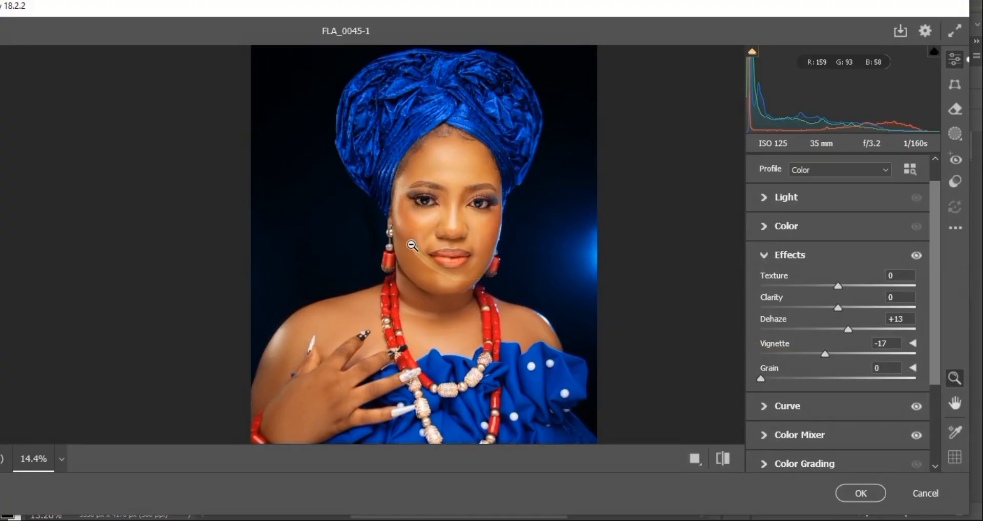
Check the cheek's skin up close while setting the texture to +13, and set the contrast to +4
{"action": "scroll", "coordinate": [433, 228], "scroll_direction": "up", "scroll_amount": 1}
{"action": "scroll", "coordinate": [433, 229], "scroll_direction": "up", "scroll_amount": 5}
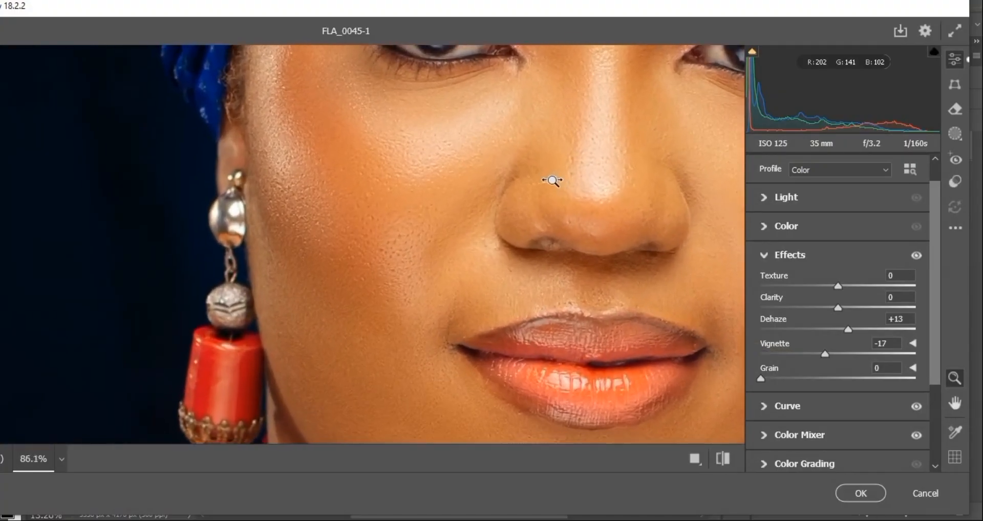
{"action": "left_click_drag", "start_coordinate": [565, 179], "coordinate": [582, 182]}
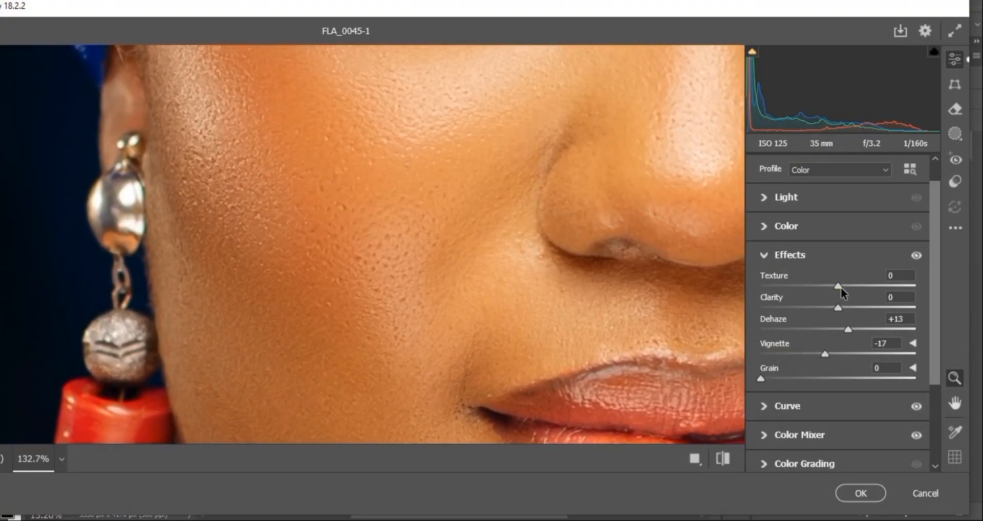
{"action": "left_click_drag", "start_coordinate": [329, 234], "coordinate": [399, 213]}
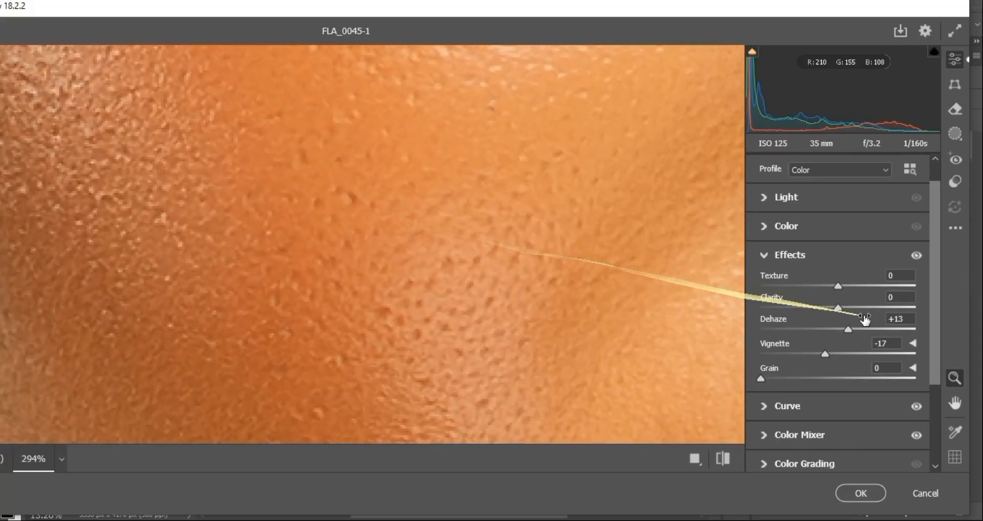
{"action": "mouse_move", "coordinate": [840, 284]}
{"action": "left_mouse_down"}
{"action": "mouse_move", "coordinate": [890, 283]}
{"action": "mouse_move", "coordinate": [833, 285]}
{"action": "mouse_move", "coordinate": [848, 284]}
{"action": "left_mouse_up"}
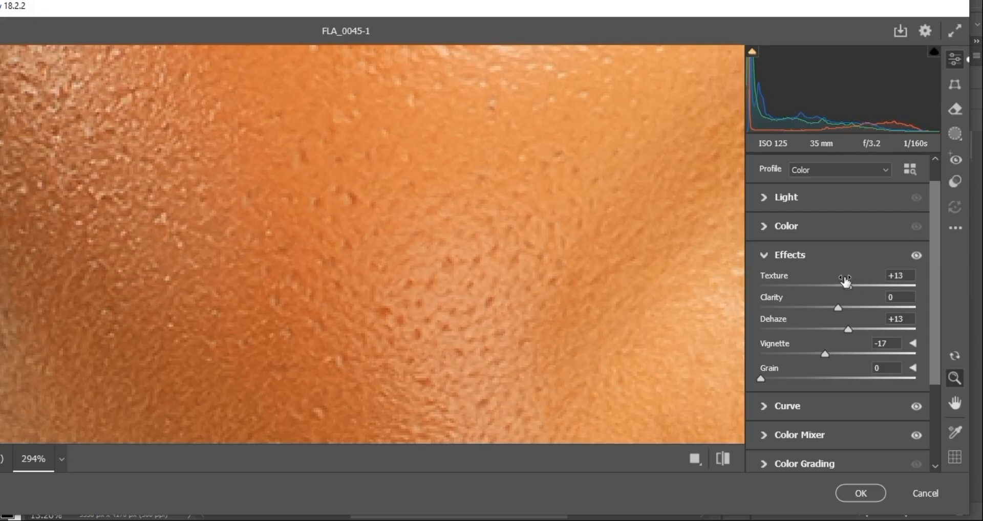
{"action": "left_click", "coordinate": [768, 197]}
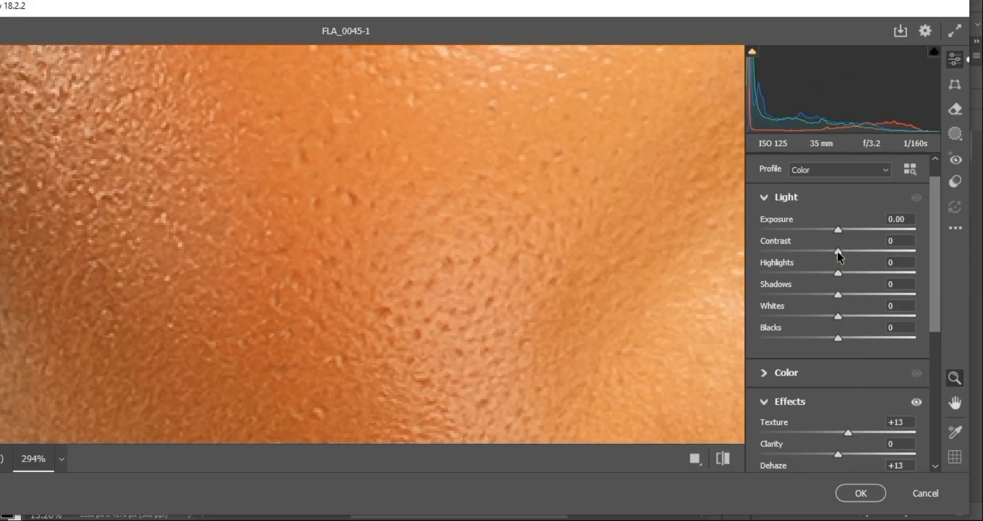
{"action": "left_click_drag", "start_coordinate": [838, 251], "coordinate": [841, 252]}
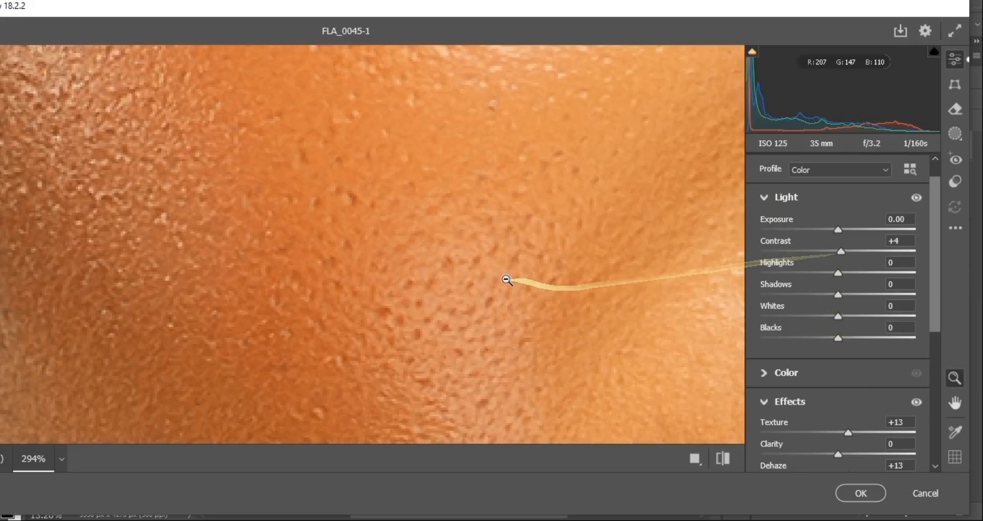
Compare the whole portrait before and after the Camera Raw adjustments, and apply the filter
{"action": "left_click", "coordinate": [501, 281]}
{"action": "left_click", "coordinate": [719, 459]}
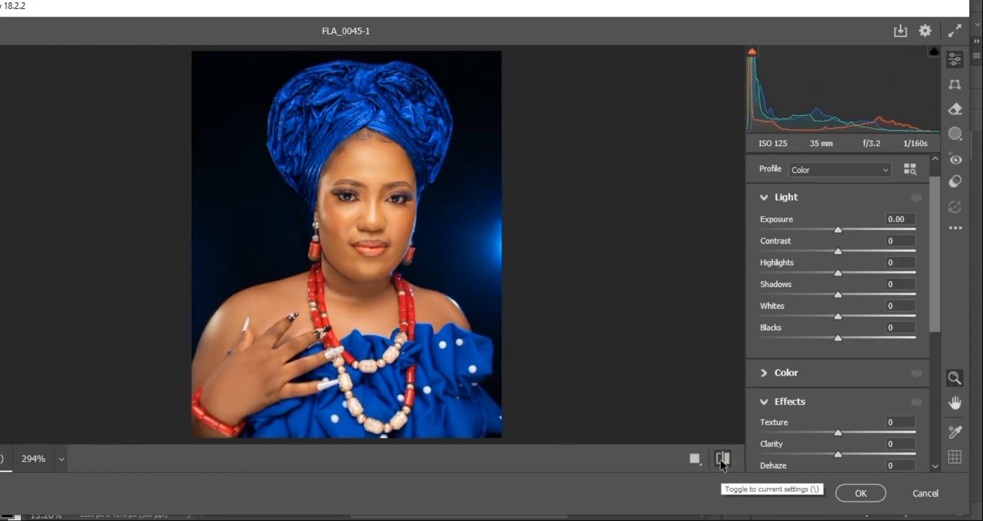
{"action": "left_click", "coordinate": [720, 459]}
{"action": "left_click", "coordinate": [720, 459]}
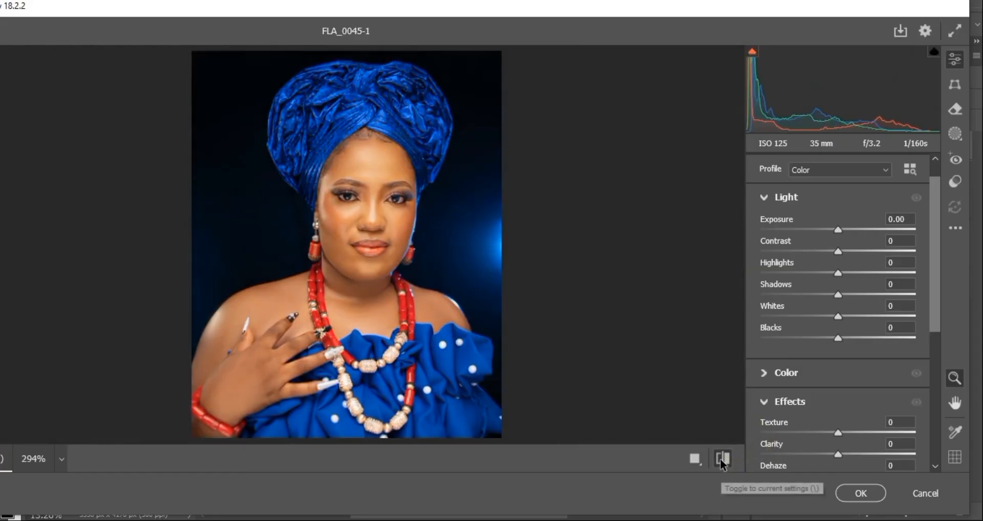
{"action": "left_click", "coordinate": [721, 458]}
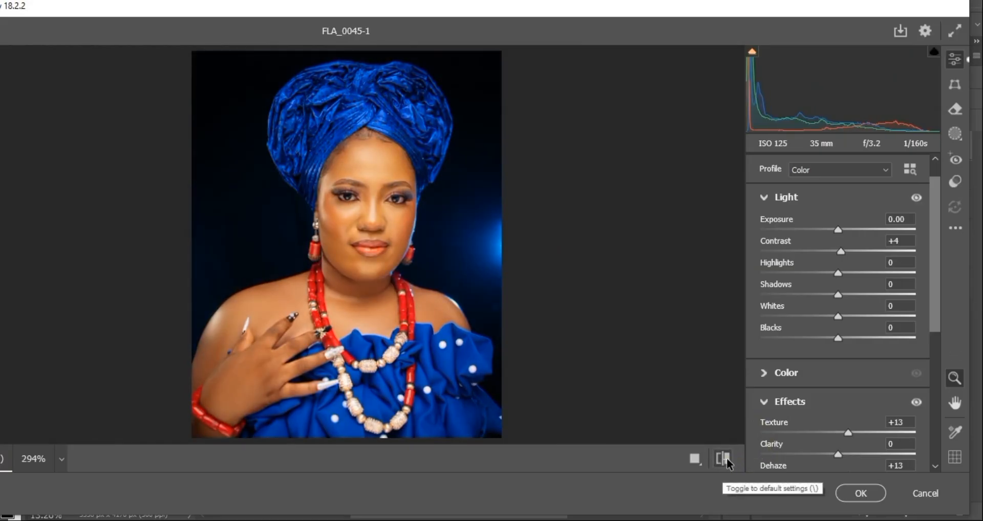
{"action": "left_click", "coordinate": [867, 492]}
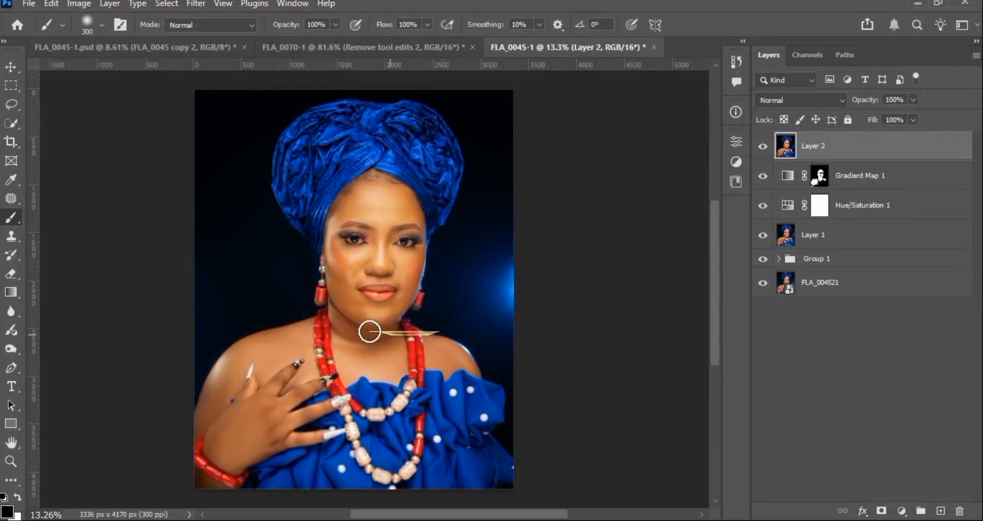
Add a Selective Color adjustment layer above the graded layer and set the yellow in its neutrals to -5%
{"action": "scroll", "coordinate": [384, 329], "scroll_direction": "up", "scroll_amount": 2}
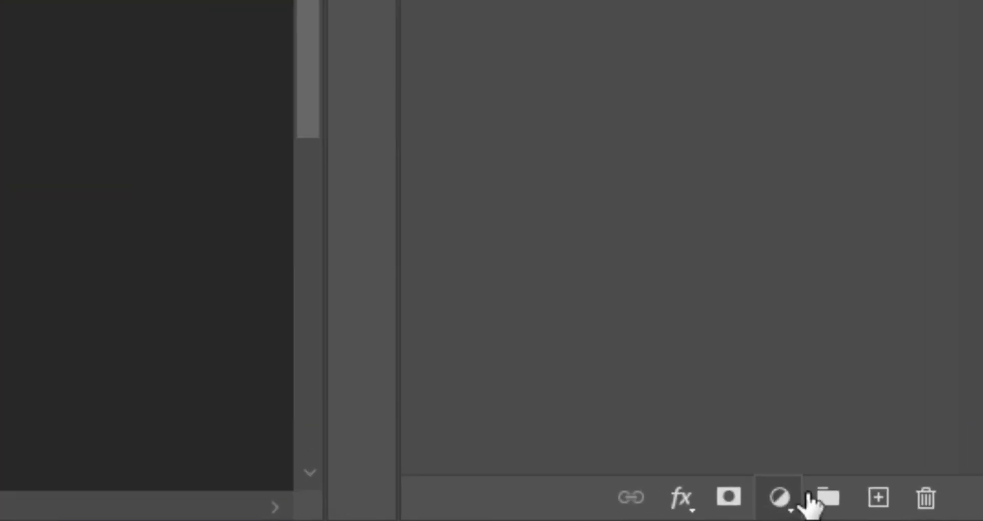
{"action": "left_click", "coordinate": [902, 510]}
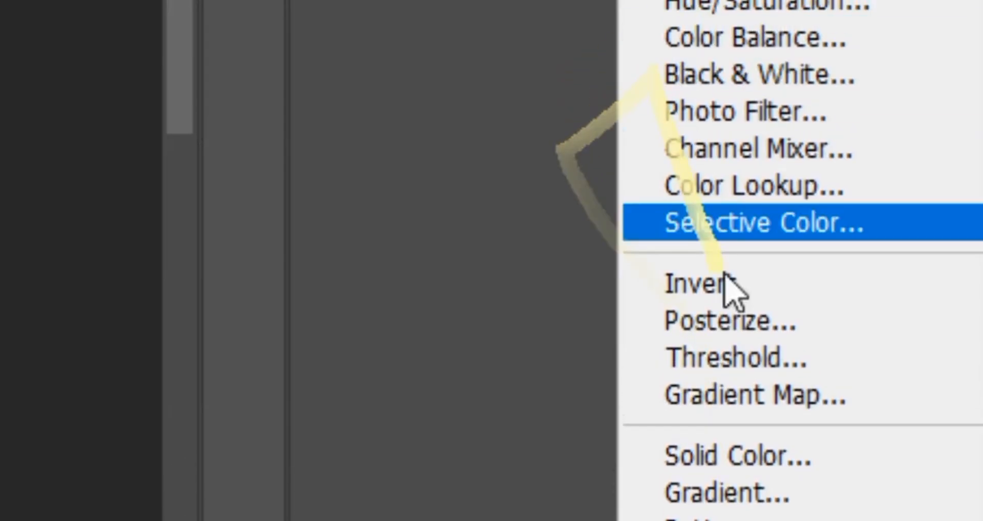
{"action": "left_click", "coordinate": [735, 232]}
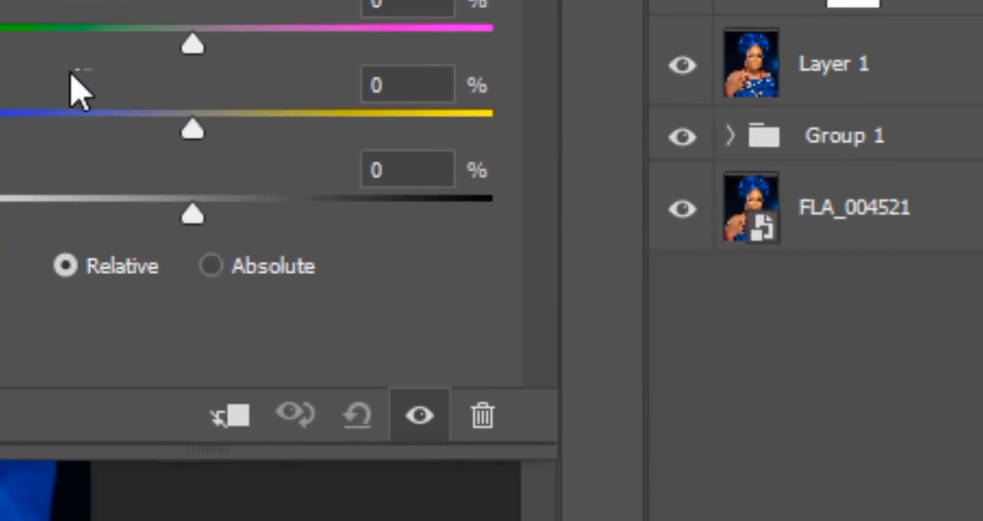
{"action": "left_click", "coordinate": [74, 38]}
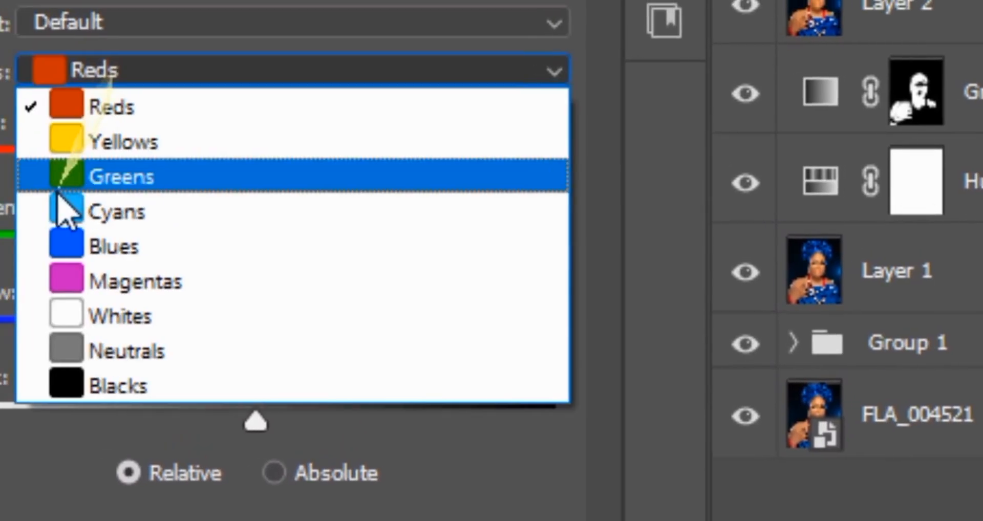
{"action": "left_click", "coordinate": [163, 353]}
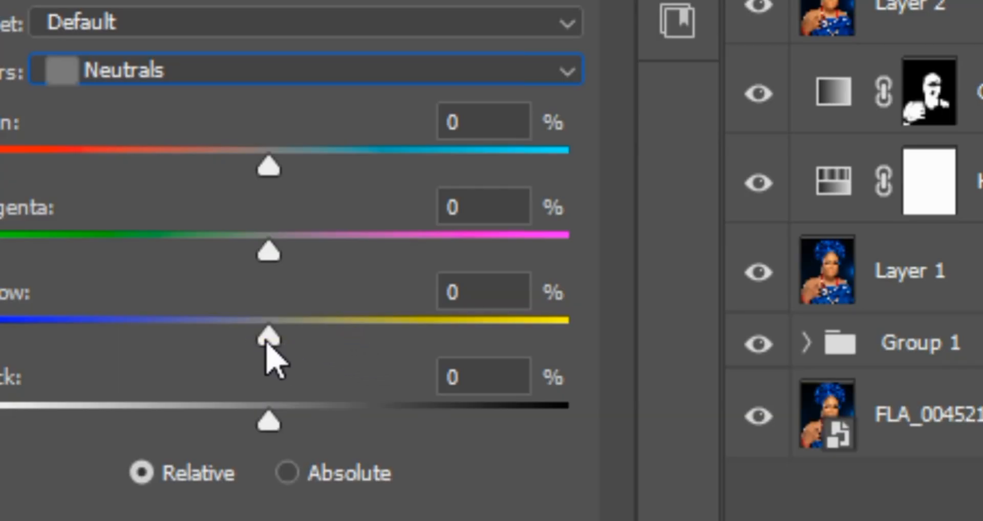
{"action": "left_click_drag", "start_coordinate": [266, 342], "coordinate": [262, 365]}
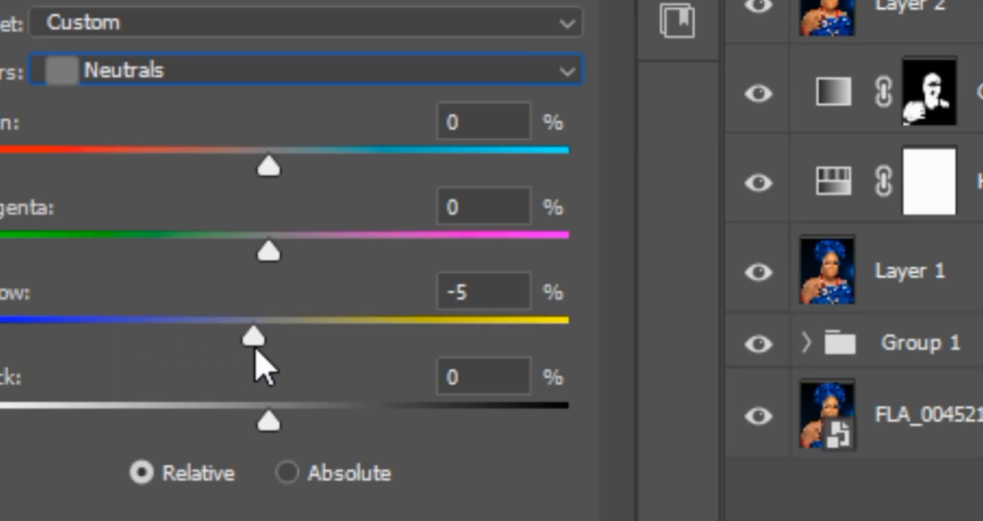
In the Selective Color blacks, set yellow to -4% and raise the black amount slightly
{"action": "left_click", "coordinate": [88, 76]}
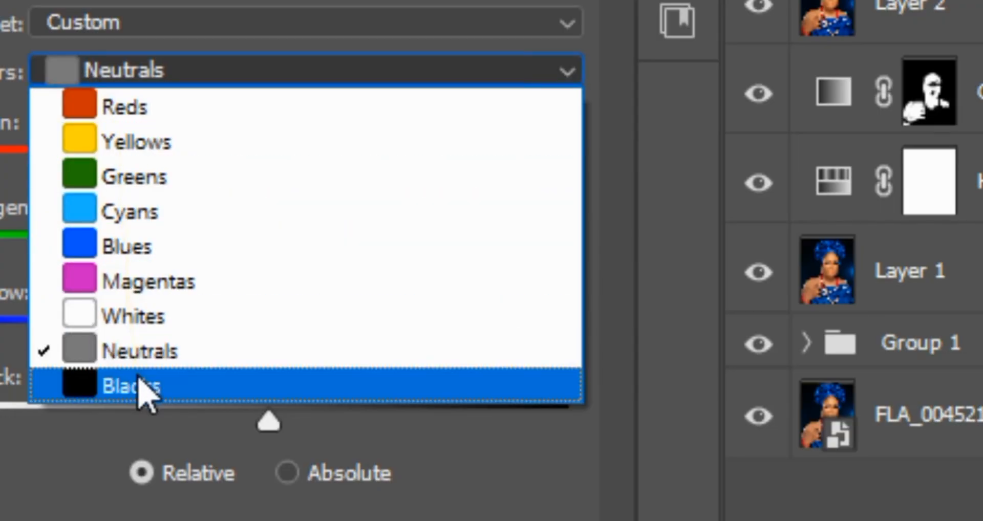
{"action": "left_click", "coordinate": [137, 387]}
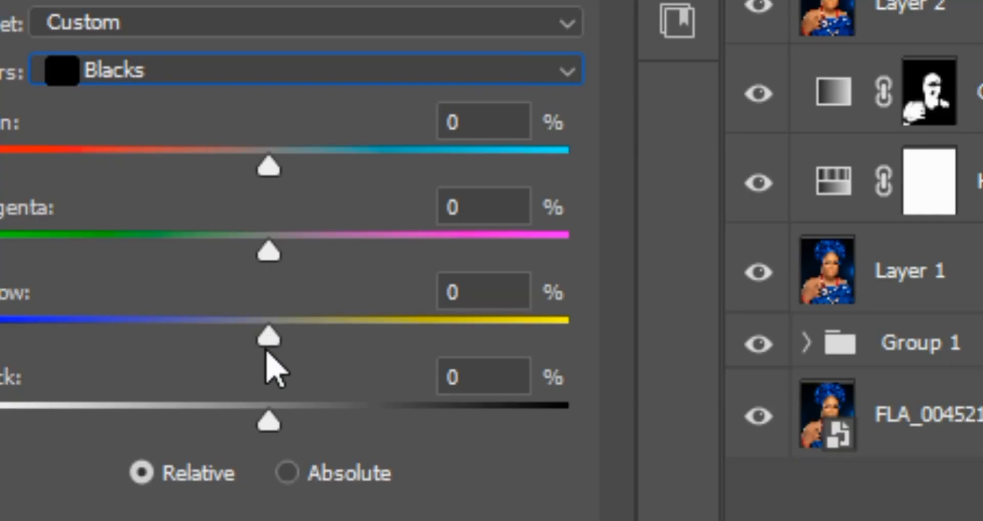
{"action": "left_click_drag", "start_coordinate": [264, 334], "coordinate": [257, 341]}
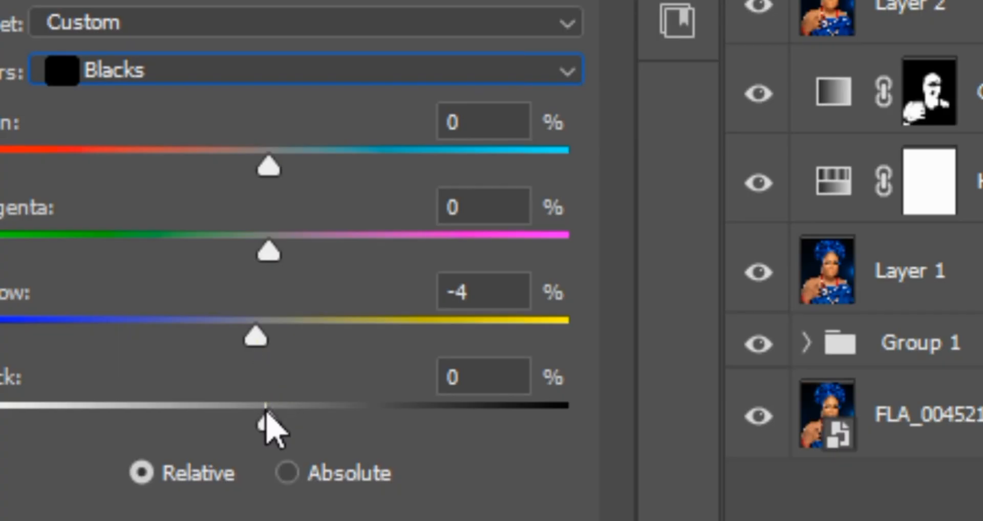
{"action": "left_click_drag", "start_coordinate": [273, 413], "coordinate": [280, 411]}
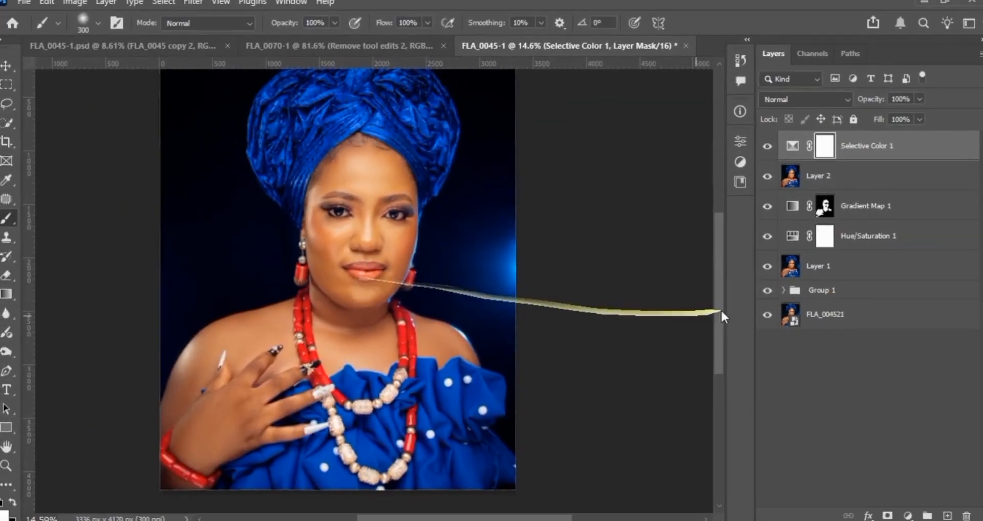
Compare the finished retouch with the original portrait by toggling the visibility of all layers above the base layer
{"action": "left_click", "coordinate": [763, 313], "text": "alt"}
{"action": "left_click", "coordinate": [763, 314], "text": "alt"}
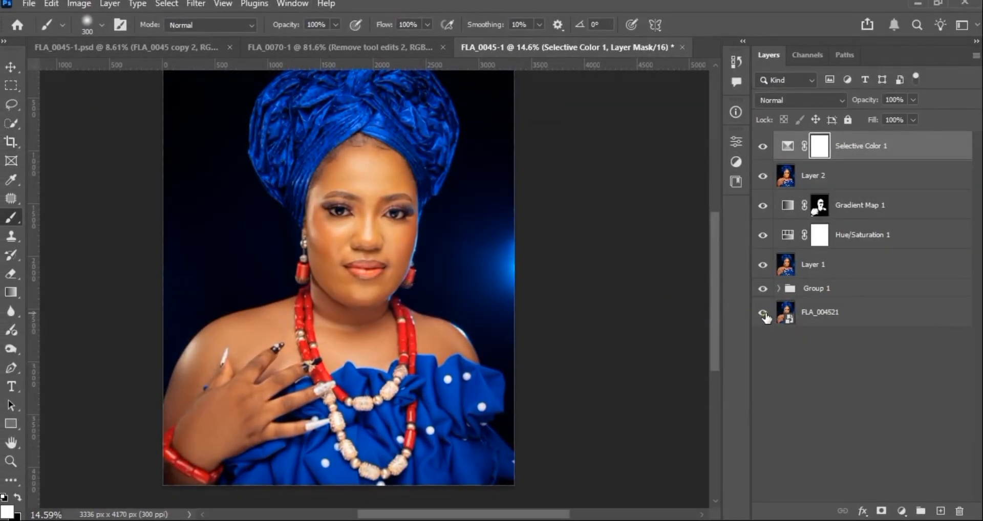
{"action": "left_click", "coordinate": [764, 313], "text": "alt"}
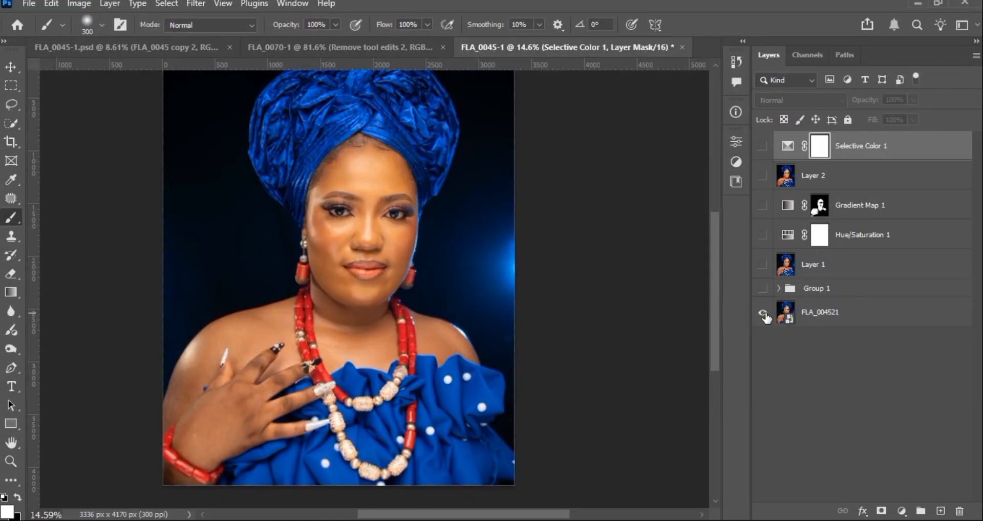
Show all layers again and inspect the retouched face and eyes up close
{"action": "left_click", "coordinate": [763, 313], "text": "alt"}
{"action": "scroll", "coordinate": [338, 230], "scroll_direction": "up", "scroll_amount": 5}
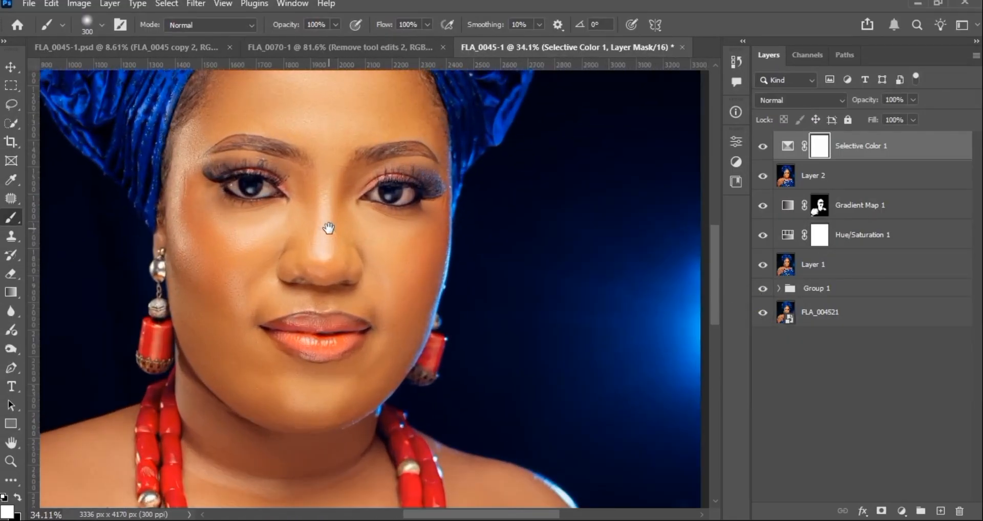
{"action": "scroll", "coordinate": [328, 228], "scroll_direction": "up", "scroll_amount": 4}
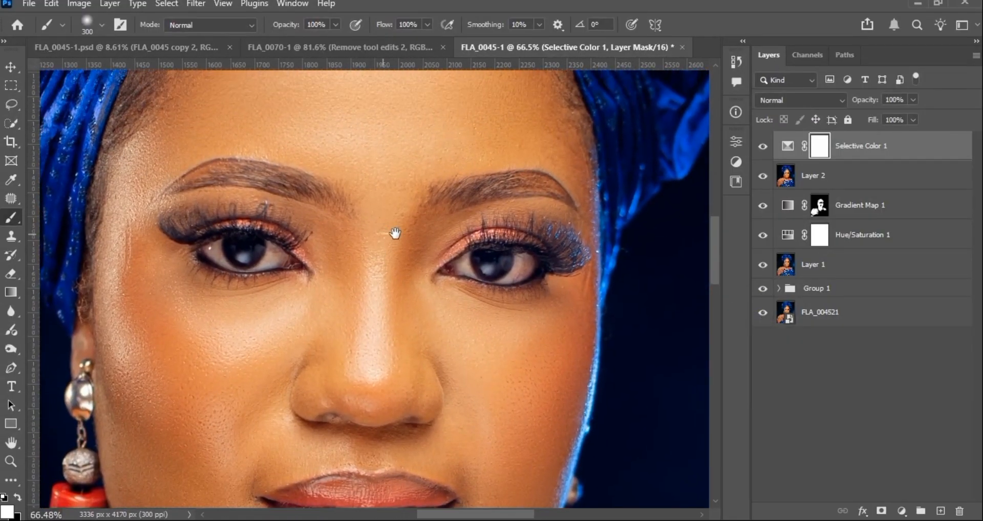
{"action": "scroll", "coordinate": [395, 233], "scroll_direction": "down", "scroll_amount": 4}
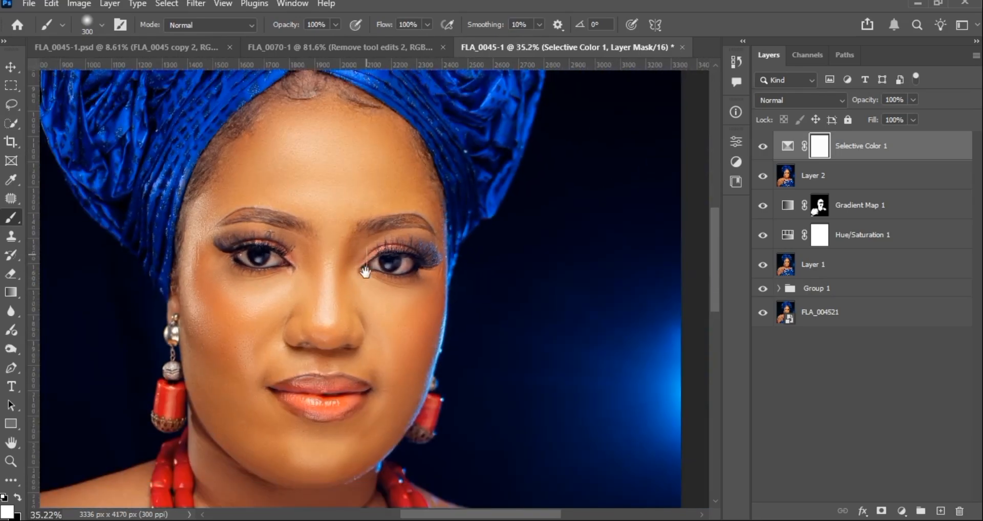
{"action": "scroll", "coordinate": [365, 271], "scroll_direction": "down", "scroll_amount": 3}
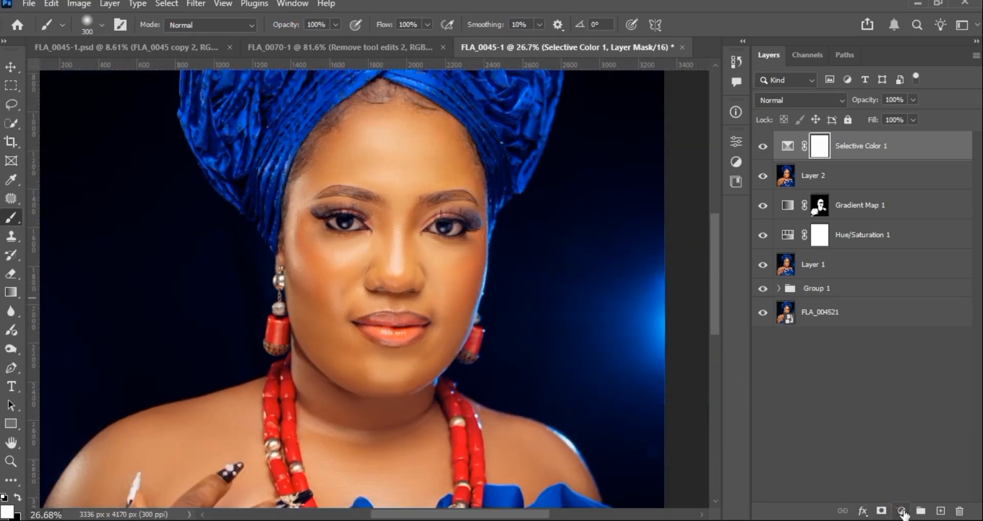
Add a Curves adjustment layer above the Selective Color layer and pull its midtones down to an output of 103
{"action": "left_click", "coordinate": [902, 511]}
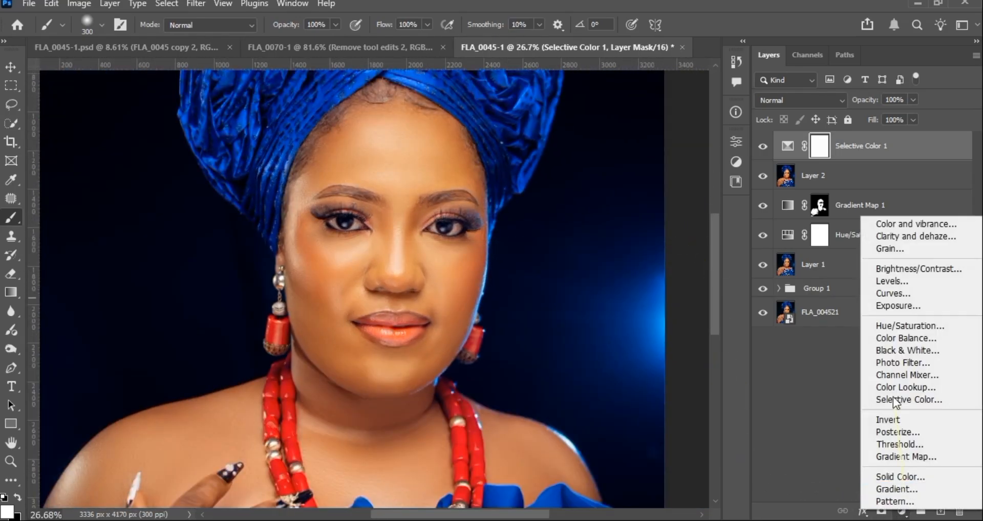
{"action": "left_click", "coordinate": [893, 294]}
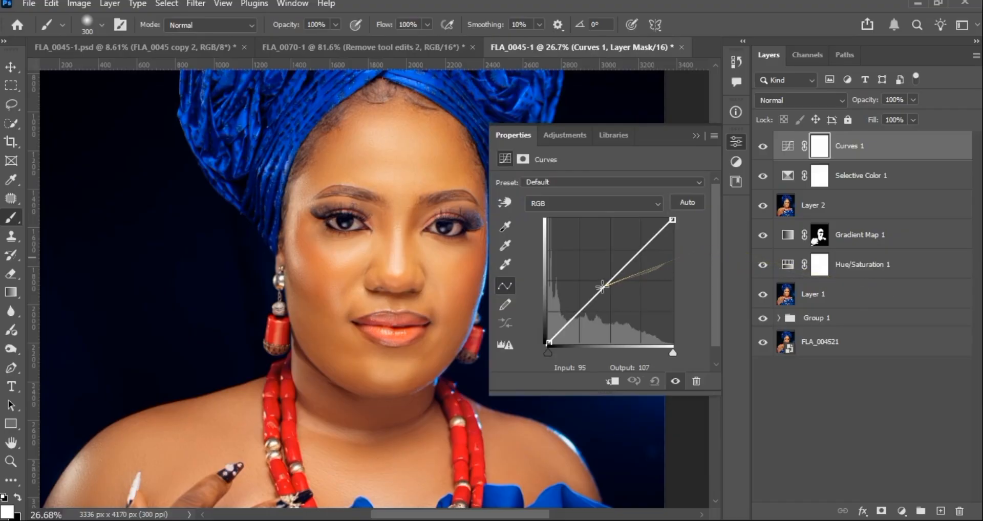
{"action": "left_click_drag", "start_coordinate": [612, 286], "coordinate": [617, 293]}
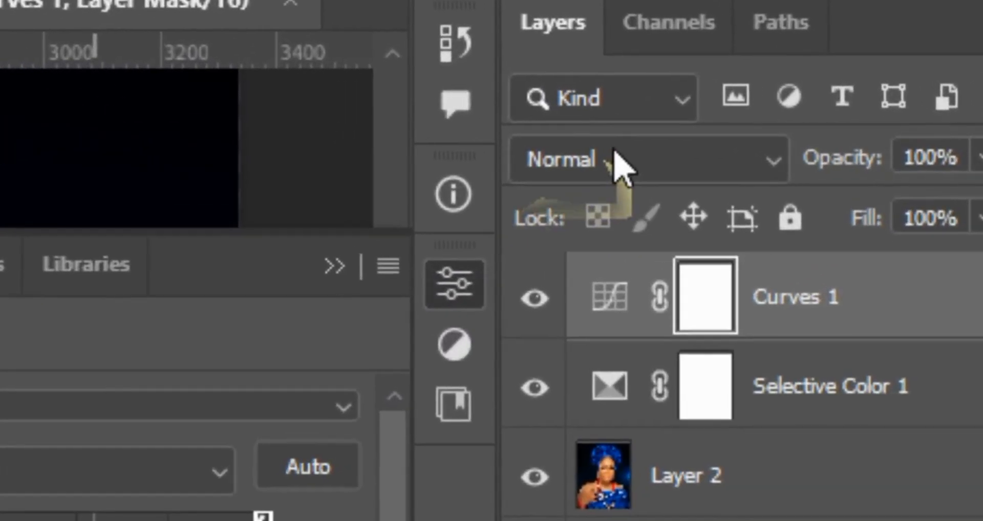
Set the Curves layer's blend mode to Luminosity and invert its mask to black
{"action": "left_click", "coordinate": [788, 100]}
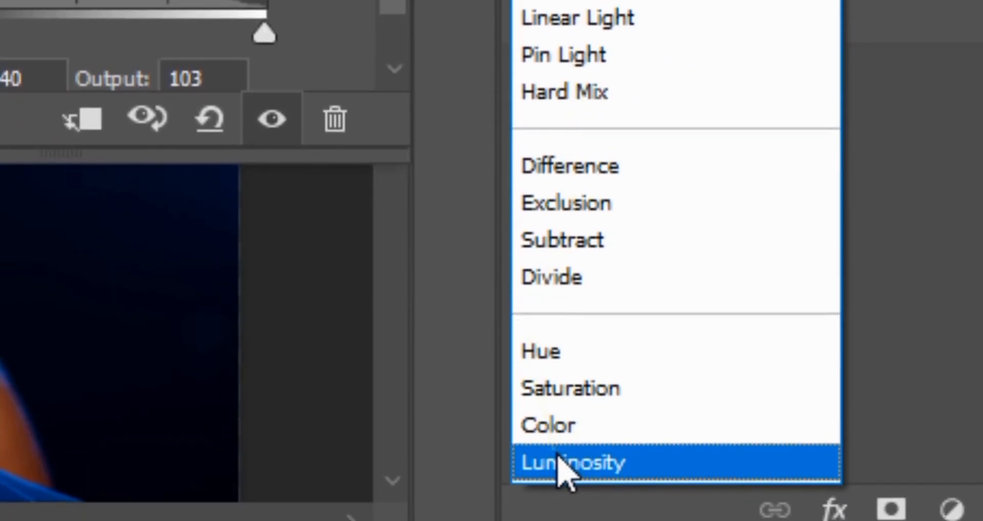
{"action": "left_click", "coordinate": [563, 467]}
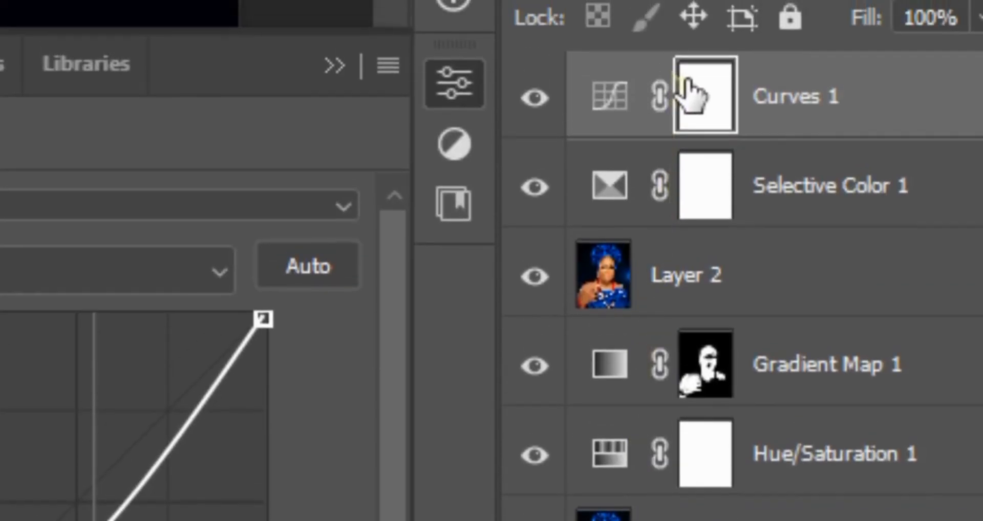
{"action": "left_click", "coordinate": [694, 95]}
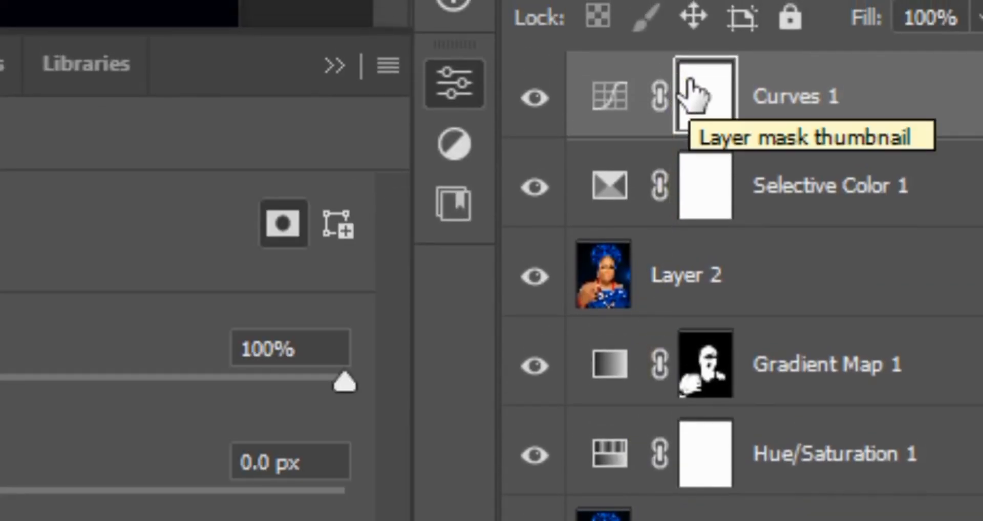
{"action": "left_click_drag", "start_coordinate": [689, 81], "coordinate": [688, 79]}
{"action": "key", "text": "ctrl+i"}
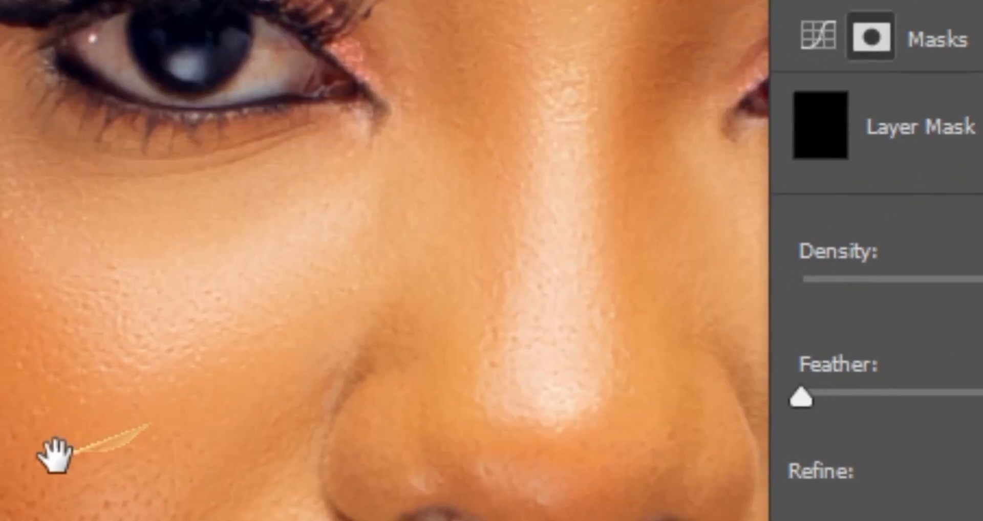
Set the brush to 55% opacity and 37% flow for painting on the Curves mask
{"action": "mouse_move", "coordinate": [55, 456]}
{"action": "left_mouse_down"}
{"action": "mouse_move", "coordinate": [59, 433]}
{"action": "mouse_move", "coordinate": [28, 443]}
{"action": "left_mouse_up"}
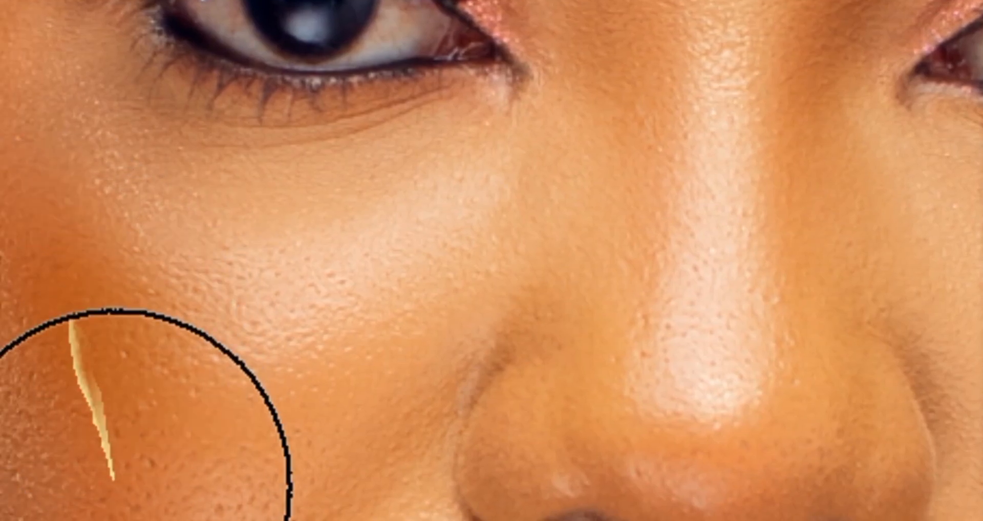
{"action": "key", "text": "v"}
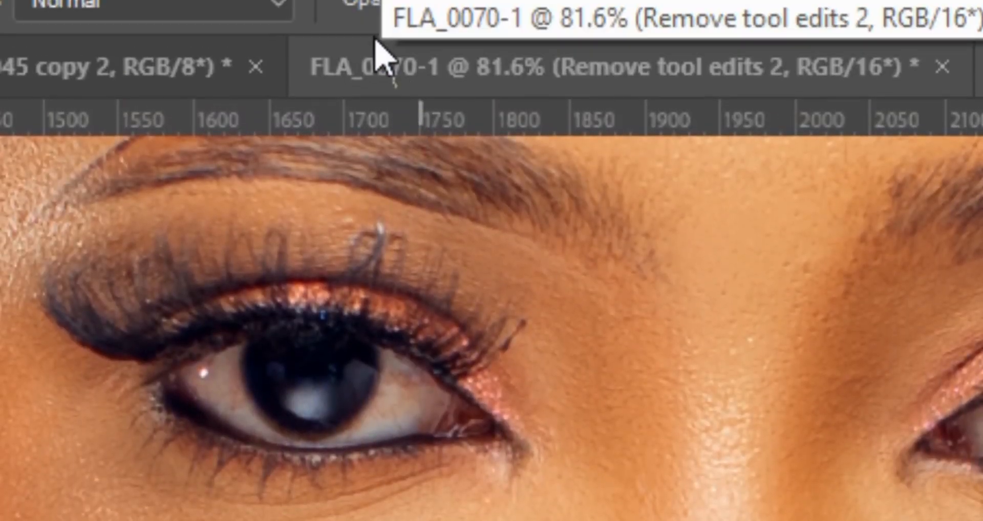
{"action": "left_click_drag", "start_coordinate": [364, 7], "coordinate": [270, 45]}
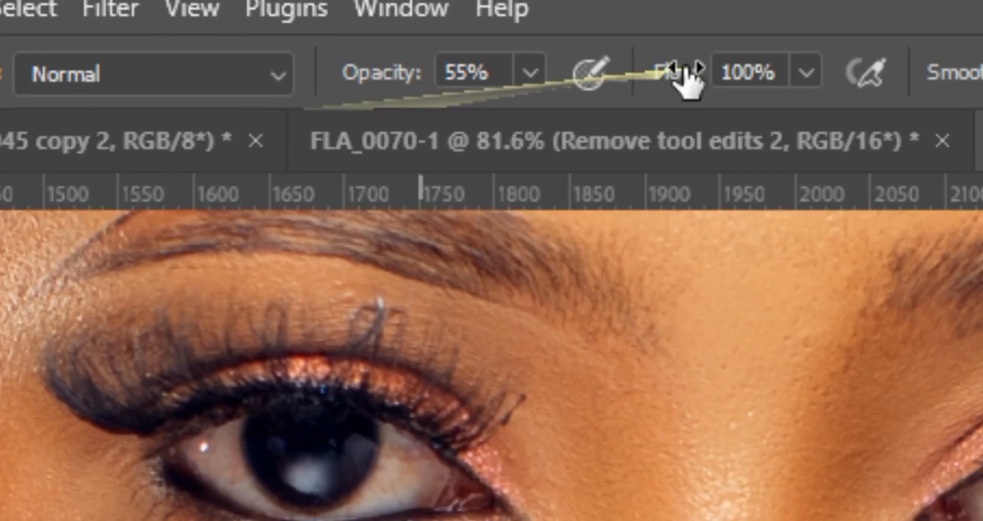
{"action": "left_click_drag", "start_coordinate": [688, 77], "coordinate": [493, 253]}
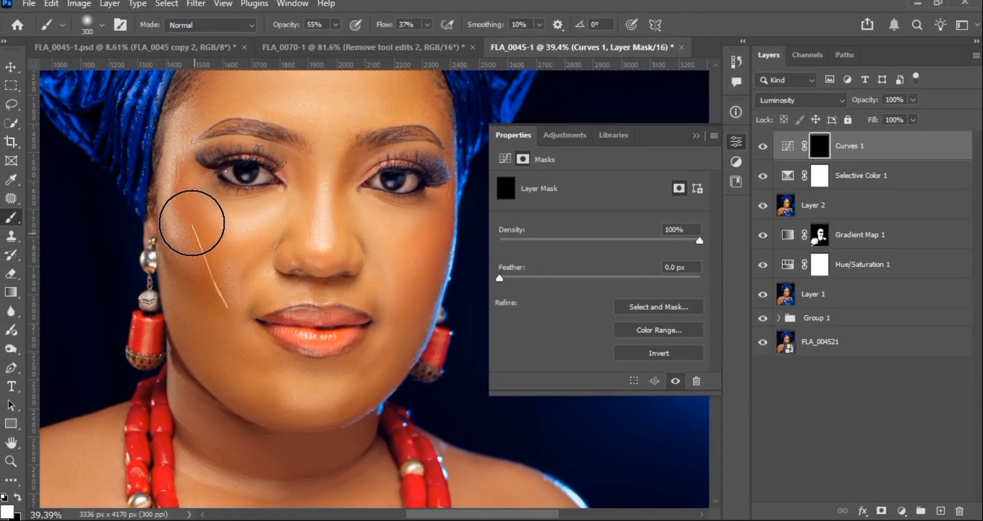
Paint white on the Curves mask along the hollows of both cheeks to darken them with the size 300 brush
{"action": "left_click_drag", "start_coordinate": [192, 223], "coordinate": [225, 286]}
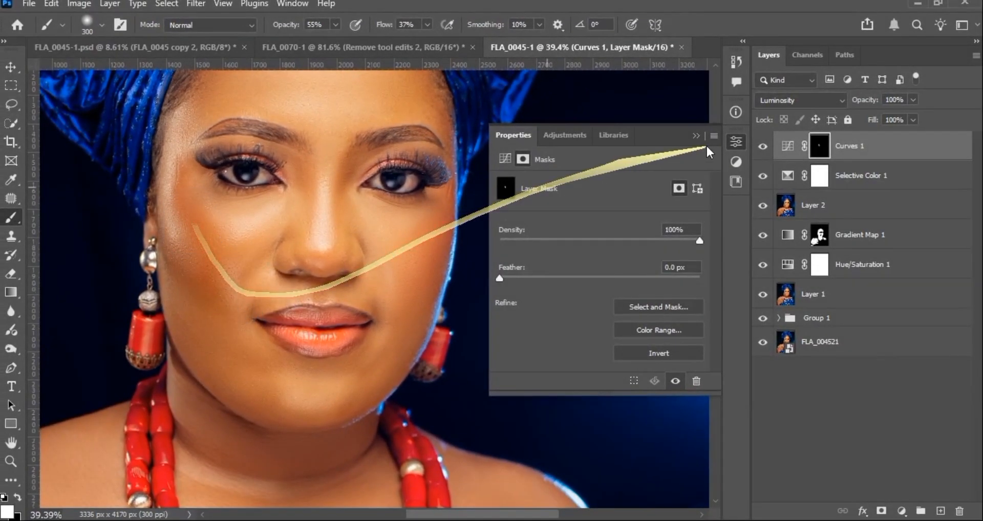
{"action": "left_click", "coordinate": [695, 136]}
{"action": "scroll", "coordinate": [457, 243], "scroll_direction": "up", "scroll_amount": 2}
{"action": "mouse_move", "coordinate": [401, 293]}
{"action": "left_mouse_down"}
{"action": "mouse_move", "coordinate": [392, 334]}
{"action": "mouse_move", "coordinate": [412, 242]}
{"action": "mouse_move", "coordinate": [417, 296]}
{"action": "mouse_move", "coordinate": [373, 313]}
{"action": "left_mouse_up"}
Reduce the brush to 150, paint the shading beside the nose into the Curves mask, and enlarge the brush to 250
{"action": "key", "text": "bracketleft"}
{"action": "key", "text": "bracketleft"}
{"action": "key", "text": "bracketleft"}
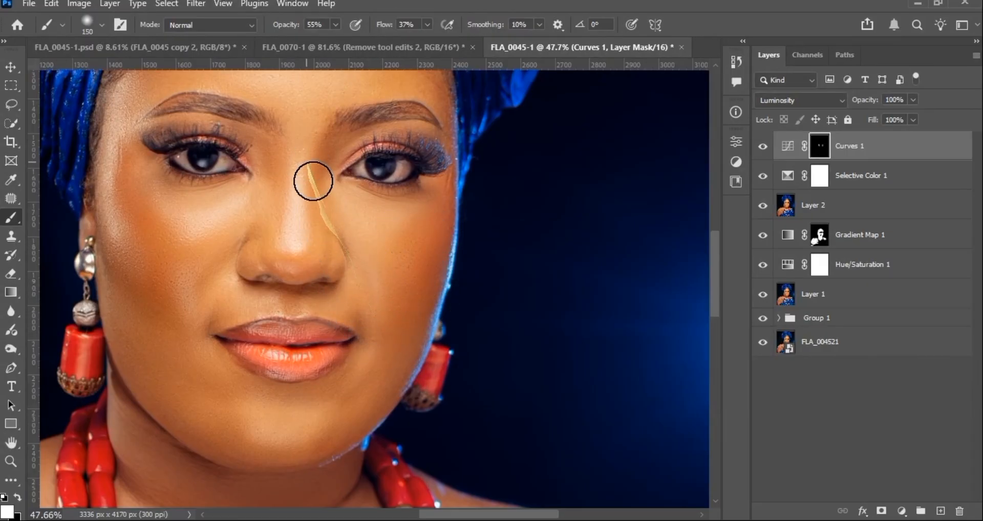
{"action": "mouse_move", "coordinate": [294, 187]}
{"action": "left_mouse_down"}
{"action": "mouse_move", "coordinate": [286, 215]}
{"action": "mouse_move", "coordinate": [297, 268]}
{"action": "mouse_move", "coordinate": [240, 289]}
{"action": "mouse_move", "coordinate": [147, 246]}
{"action": "mouse_move", "coordinate": [174, 326]}
{"action": "mouse_move", "coordinate": [353, 254]}
{"action": "mouse_move", "coordinate": [412, 241]}
{"action": "left_mouse_up"}
{"action": "key", "text": "bracketright"}
{"action": "key", "text": "bracketright"}
{"action": "key", "text": "bracketright"}
{"action": "scroll", "coordinate": [395, 318], "scroll_direction": "down", "scroll_amount": 3}
{"action": "scroll", "coordinate": [362, 330], "scroll_direction": "up", "scroll_amount": 1}
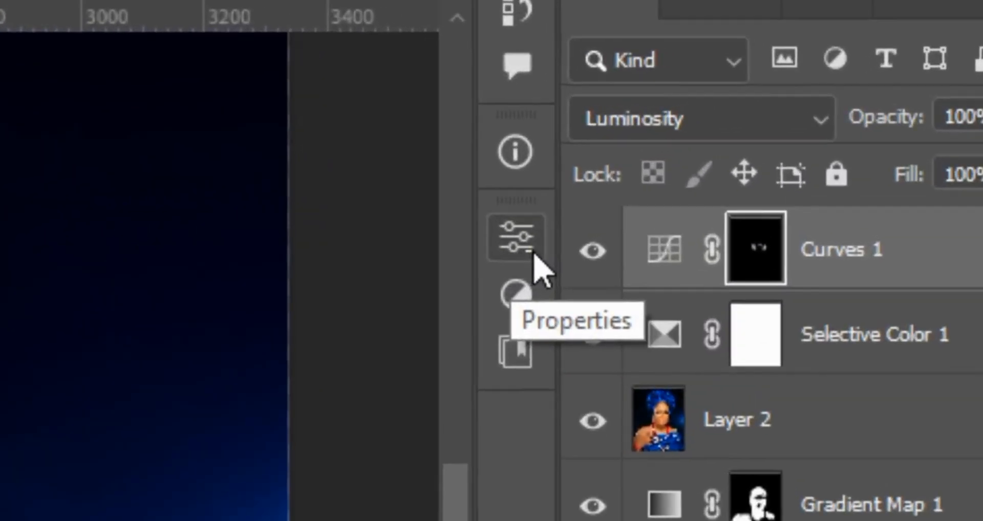
Feather the Curves layer mask by 101.4 px to soften the painted shading
{"action": "left_click", "coordinate": [736, 143]}
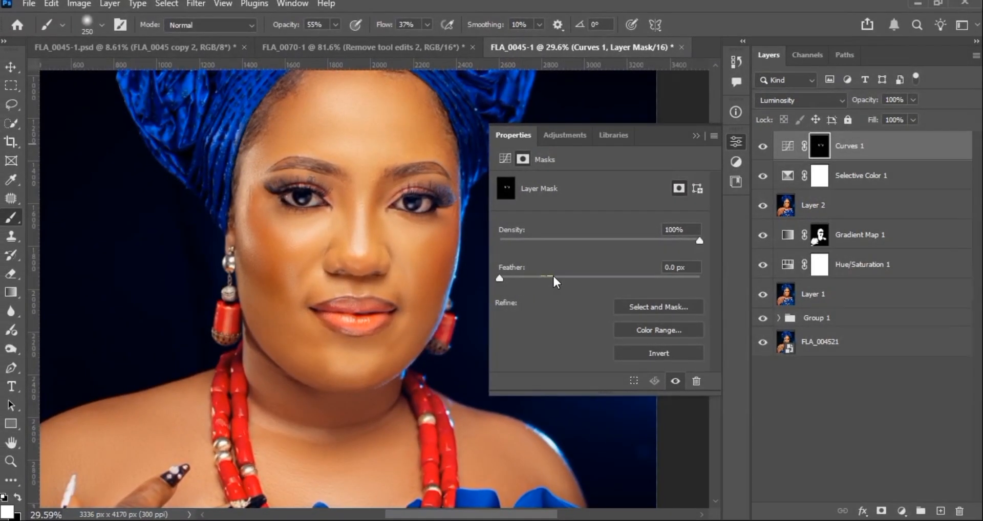
{"action": "left_click_drag", "start_coordinate": [145, 442], "coordinate": [198, 443]}
{"action": "left_click_drag", "start_coordinate": [251, 300], "coordinate": [282, 266]}
{"action": "left_click_drag", "start_coordinate": [651, 286], "coordinate": [599, 276]}
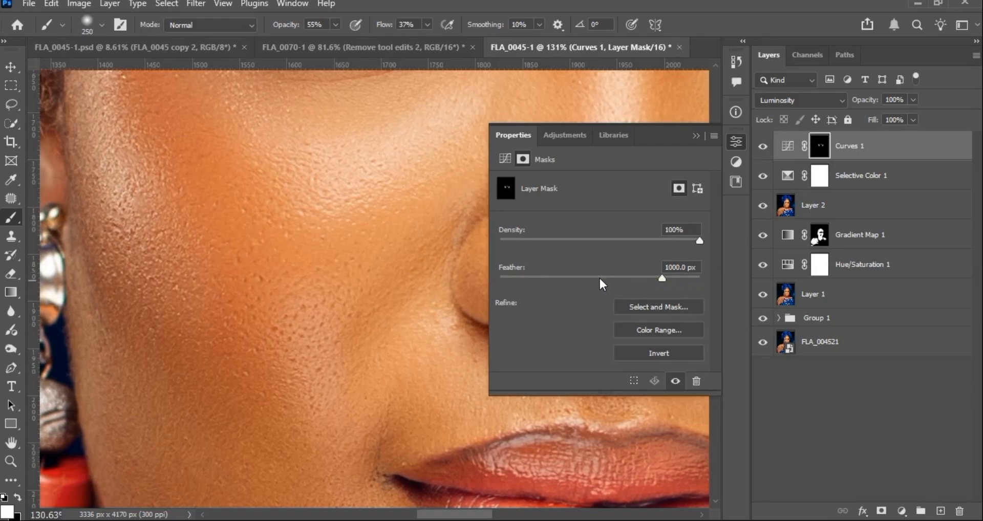
{"action": "left_click_drag", "start_coordinate": [600, 279], "coordinate": [624, 278]}
{"action": "scroll", "coordinate": [393, 240], "scroll_direction": "down", "scroll_amount": 2}
{"action": "scroll", "coordinate": [394, 241], "scroll_direction": "down", "scroll_amount": 4}
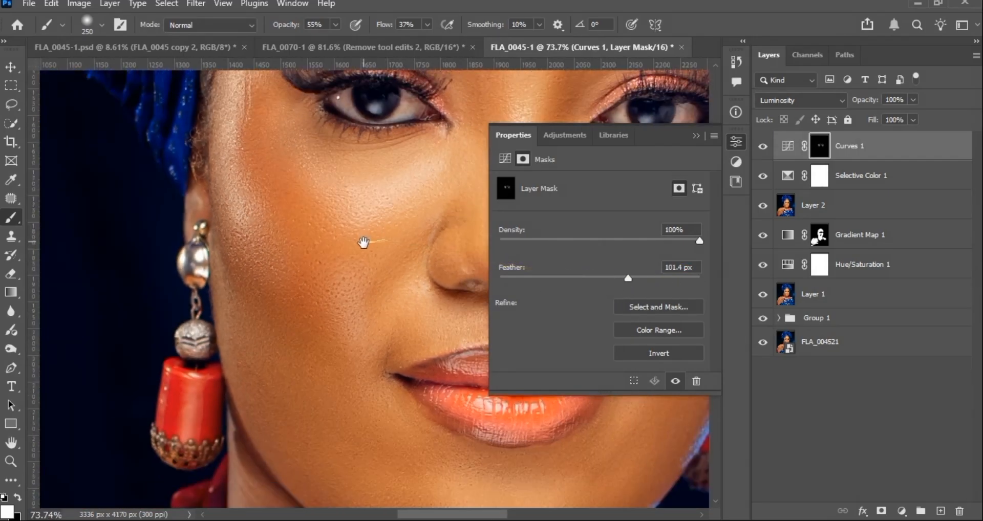
Compare the cheek shading with and without the Curves layer, and inspect the other side of the face
{"action": "left_click", "coordinate": [762, 147]}
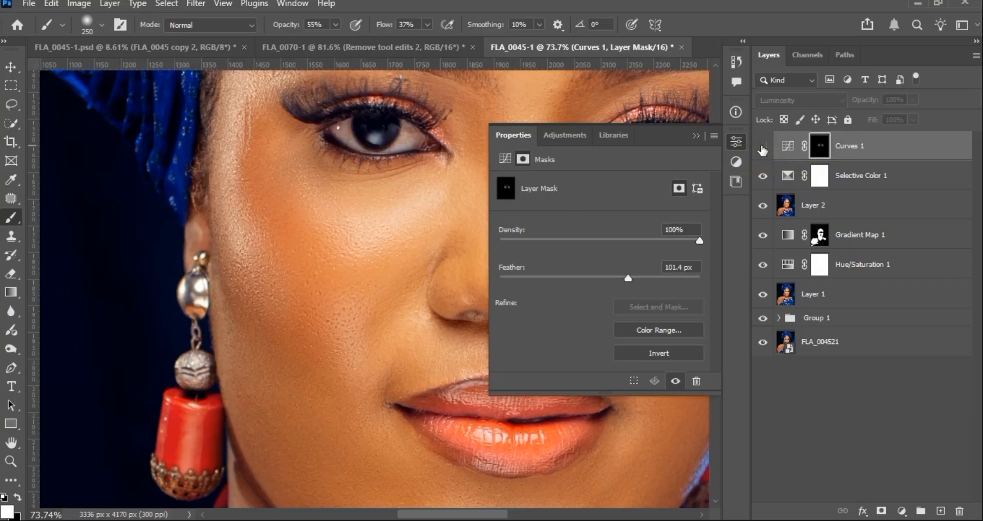
{"action": "left_click", "coordinate": [762, 147]}
{"action": "left_click_drag", "start_coordinate": [397, 235], "coordinate": [160, 301]}
{"action": "left_click_drag", "start_coordinate": [317, 268], "coordinate": [205, 273]}
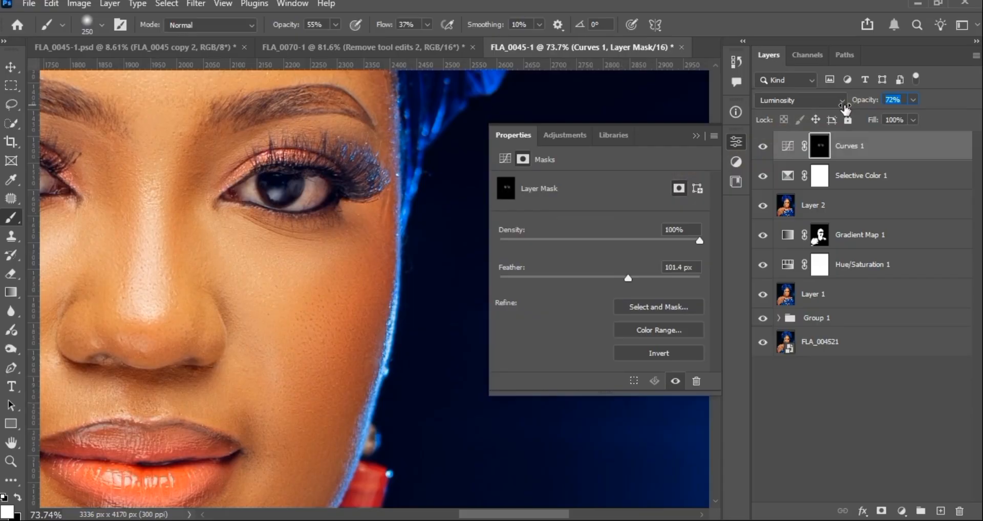
Reduce the Curves layer's opacity to 71%
{"action": "left_click_drag", "start_coordinate": [844, 108], "coordinate": [843, 109]}
{"action": "scroll", "coordinate": [333, 315], "scroll_direction": "down", "scroll_amount": 5}
{"action": "left_click_drag", "start_coordinate": [314, 311], "coordinate": [392, 281]}
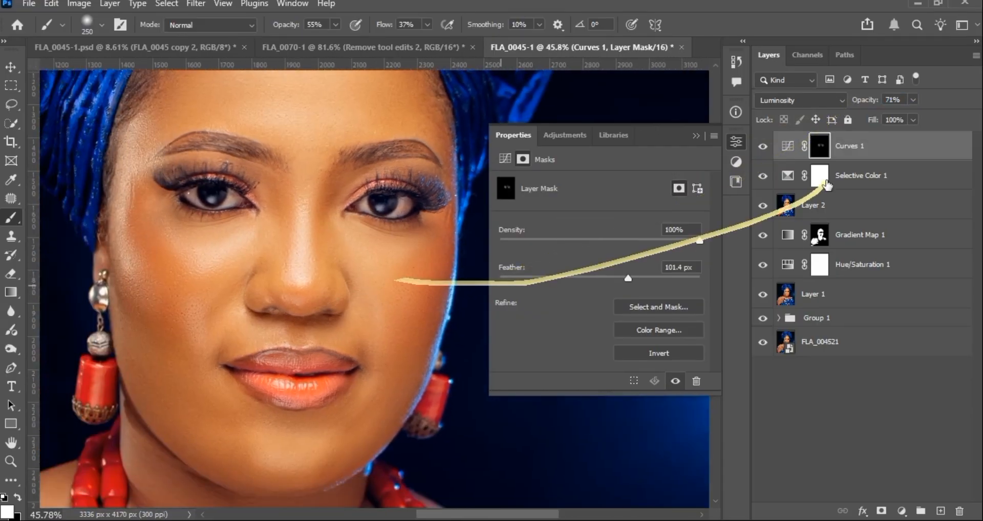
Compare the whole face with and without the Curves contouring by toggling the layer's visibility, and examine the eyes
{"action": "left_click", "coordinate": [763, 147]}
{"action": "left_click", "coordinate": [762, 147]}
{"action": "left_click", "coordinate": [763, 147]}
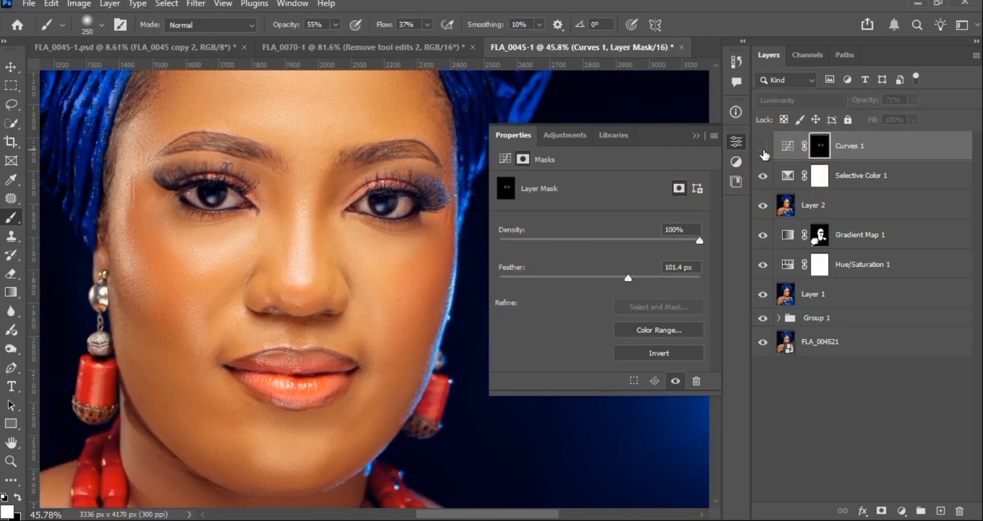
{"action": "left_click", "coordinate": [762, 148]}
{"action": "left_click", "coordinate": [762, 148]}
{"action": "left_click", "coordinate": [762, 149]}
{"action": "left_click", "coordinate": [763, 149]}
{"action": "left_click", "coordinate": [763, 147]}
{"action": "scroll", "coordinate": [416, 220], "scroll_direction": "up", "scroll_amount": 3}
{"action": "scroll", "coordinate": [399, 231], "scroll_direction": "down", "scroll_amount": 2}
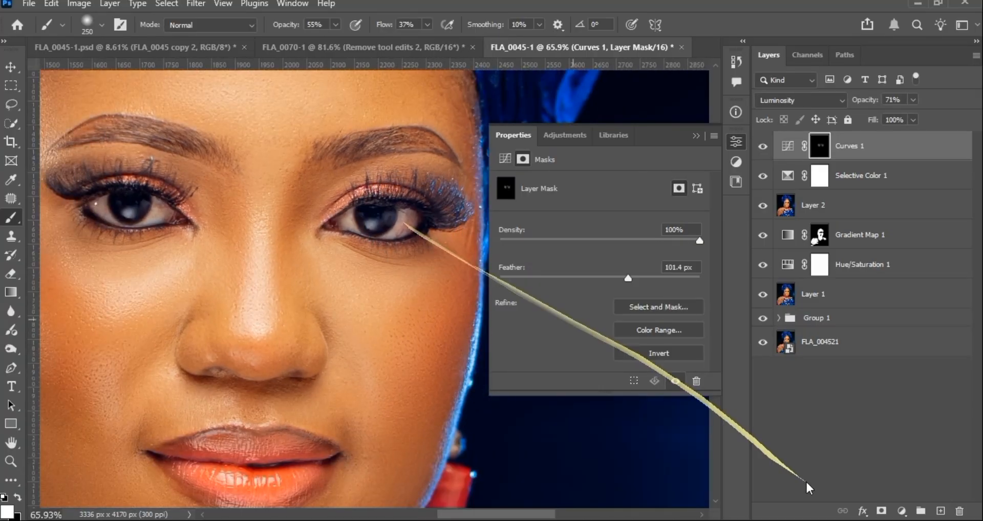
Add a Hue/Saturation adjustment layer above the Curves layer and target its reds by sampling the white of the eye
{"action": "left_click", "coordinate": [696, 135]}
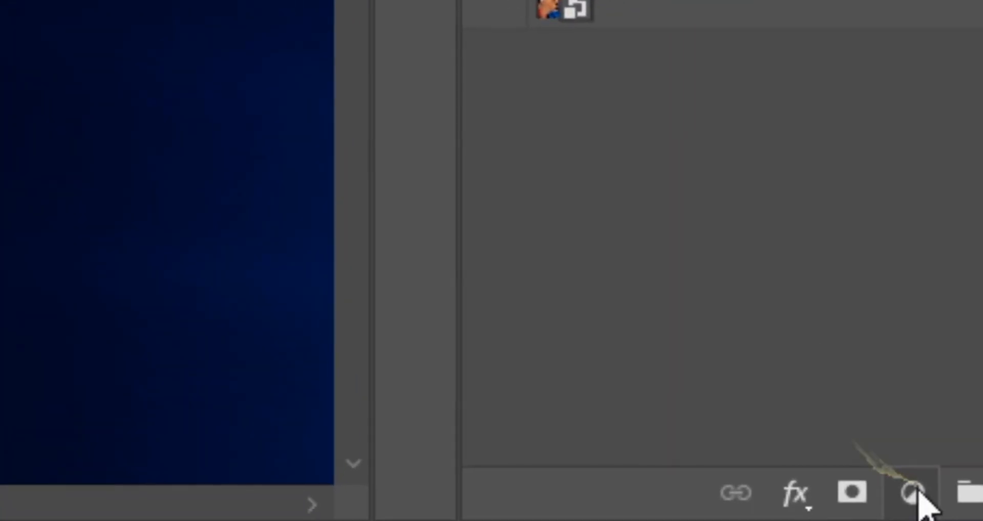
{"action": "left_click", "coordinate": [902, 511]}
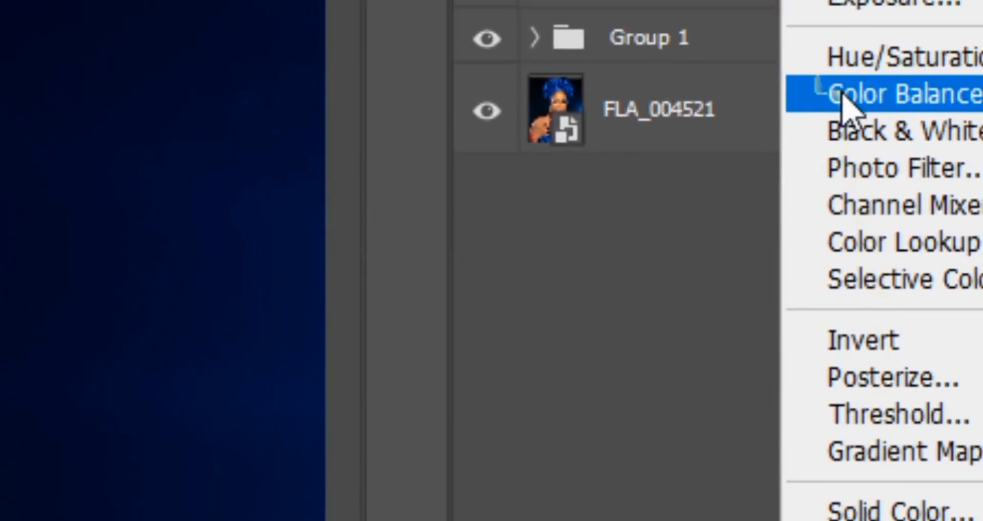
{"action": "left_click", "coordinate": [862, 63]}
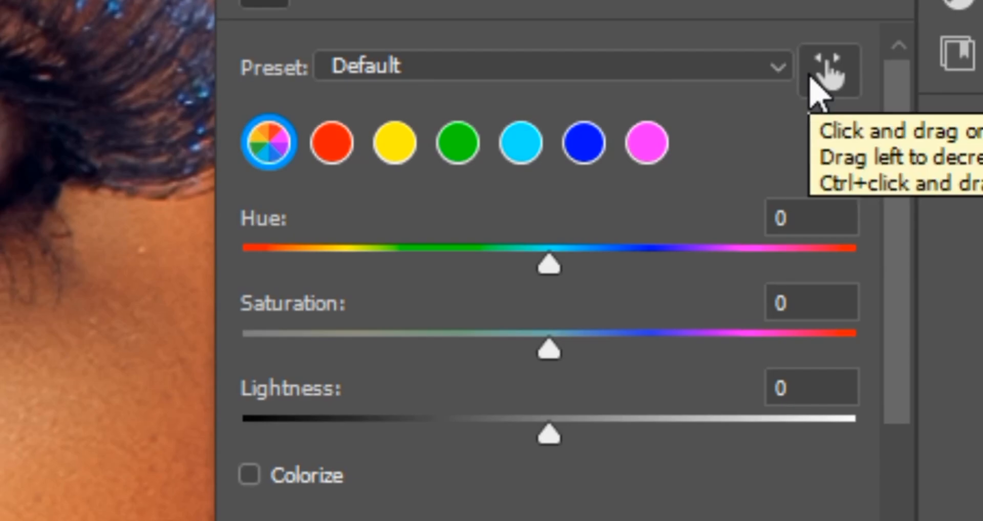
{"action": "left_click", "coordinate": [814, 77]}
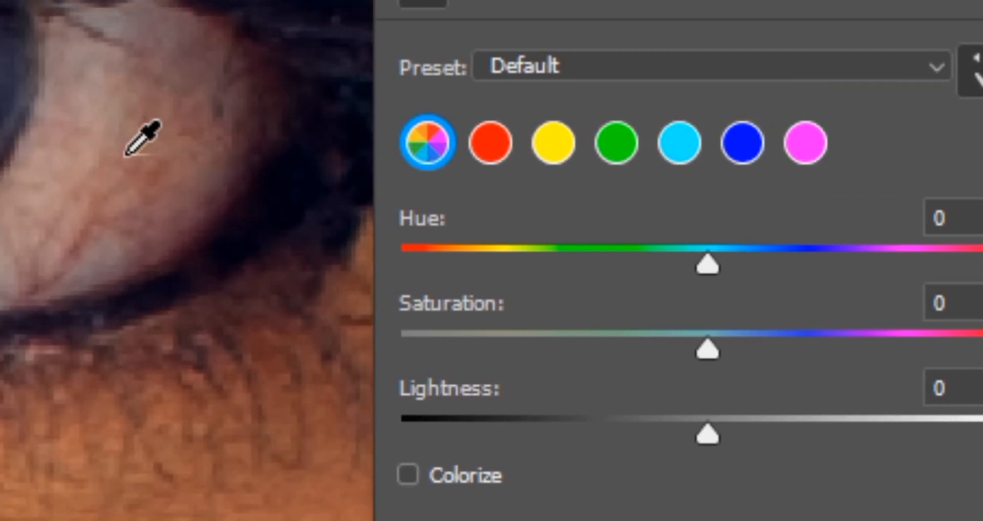
{"action": "left_click", "coordinate": [128, 151]}
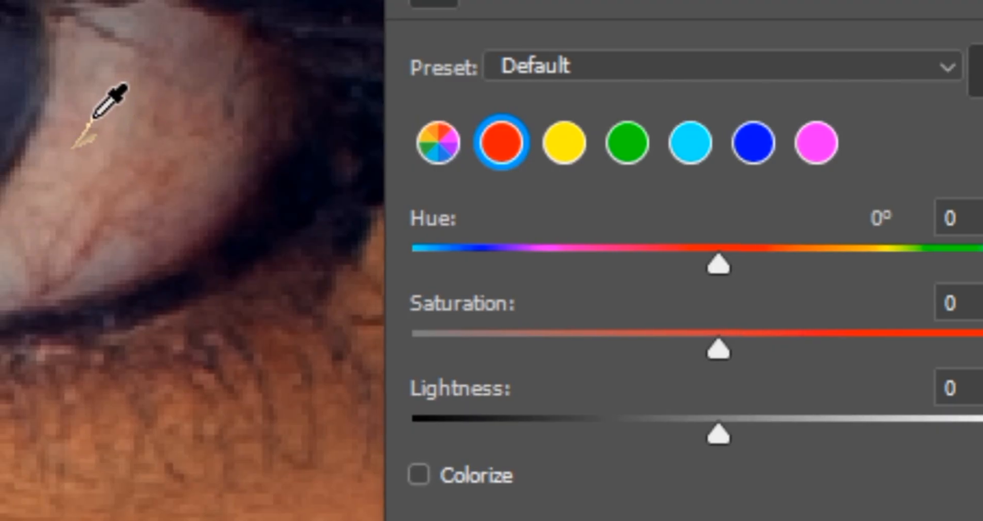
Set the reds' saturation to -48 and lightness to +33 to whiten the eye
{"action": "left_click_drag", "start_coordinate": [159, 95], "coordinate": [110, 136]}
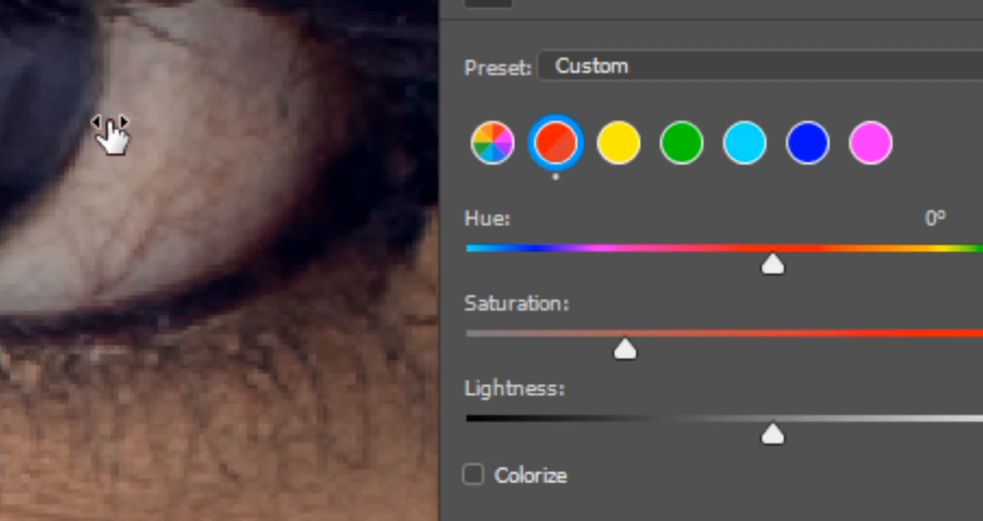
{"action": "left_click_drag", "start_coordinate": [791, 431], "coordinate": [874, 425]}
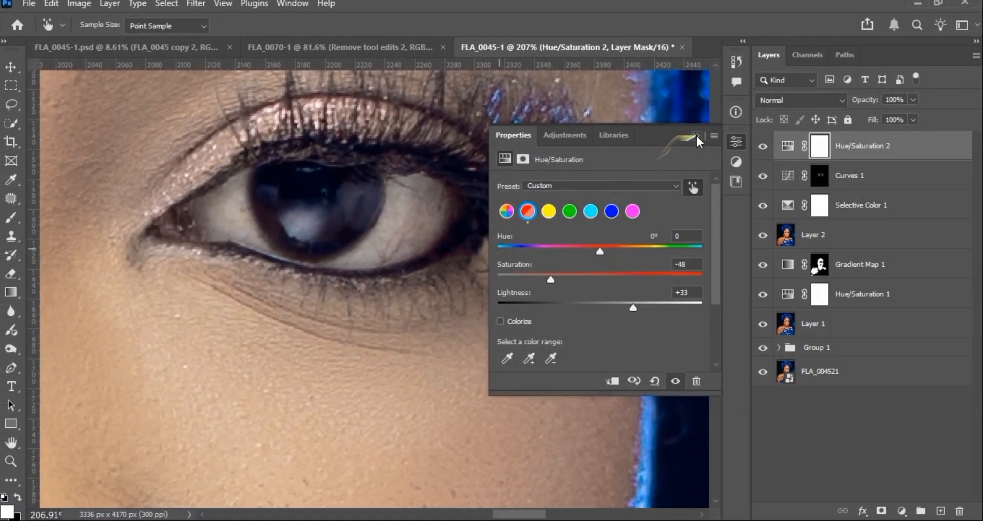
{"action": "left_click", "coordinate": [696, 136]}
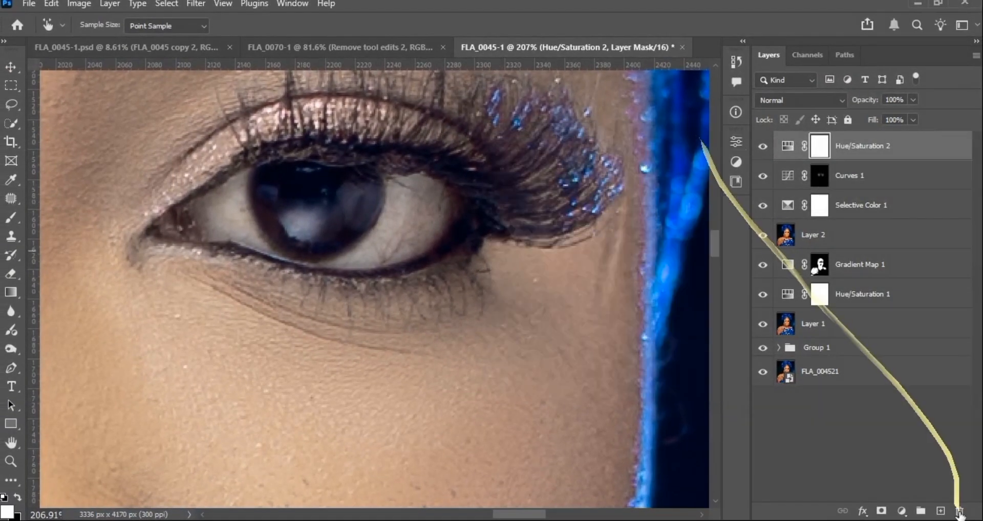
Add a Curves adjustment layer above the eye-whitening Hue/Saturation layer and apply the Lighter (RGB) preset to it
{"action": "left_click", "coordinate": [902, 510]}
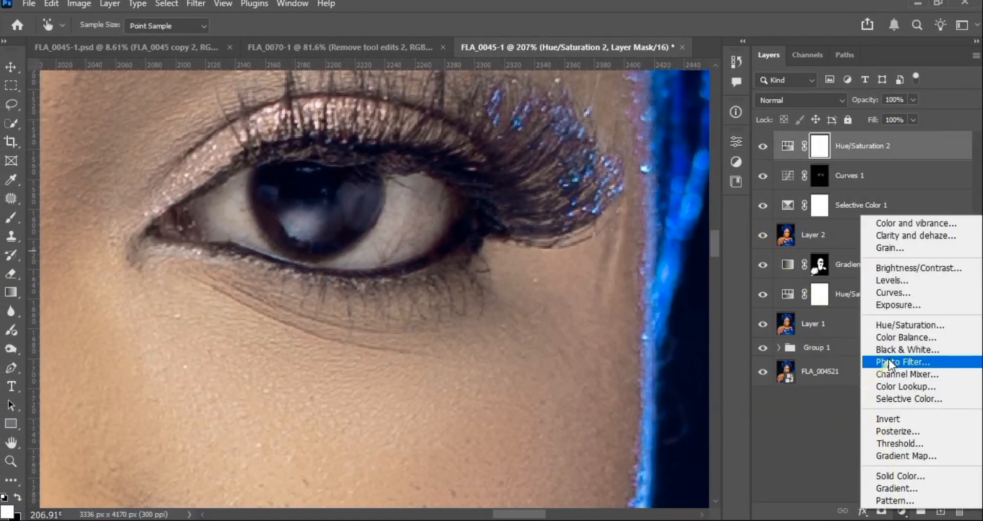
{"action": "left_click", "coordinate": [893, 292]}
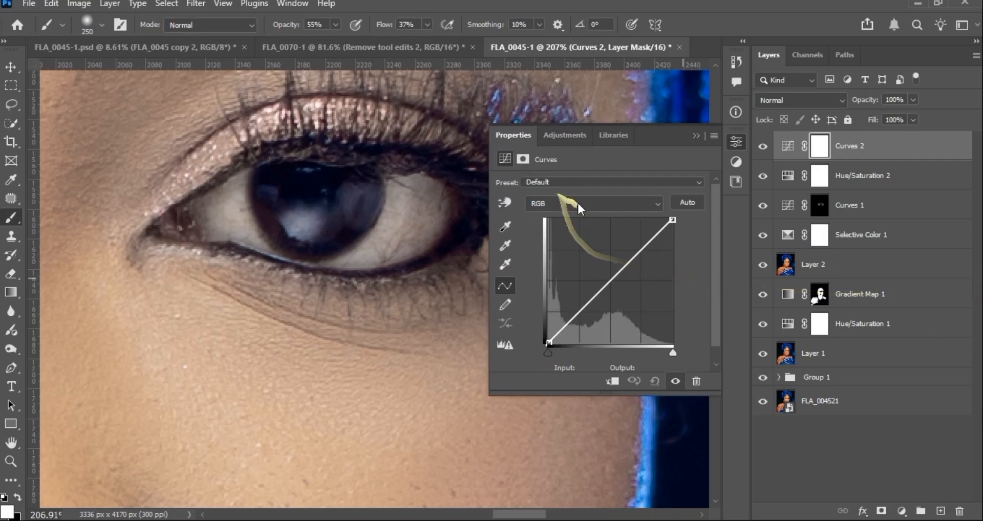
{"action": "left_click", "coordinate": [554, 202]}
{"action": "left_click", "coordinate": [550, 176]}
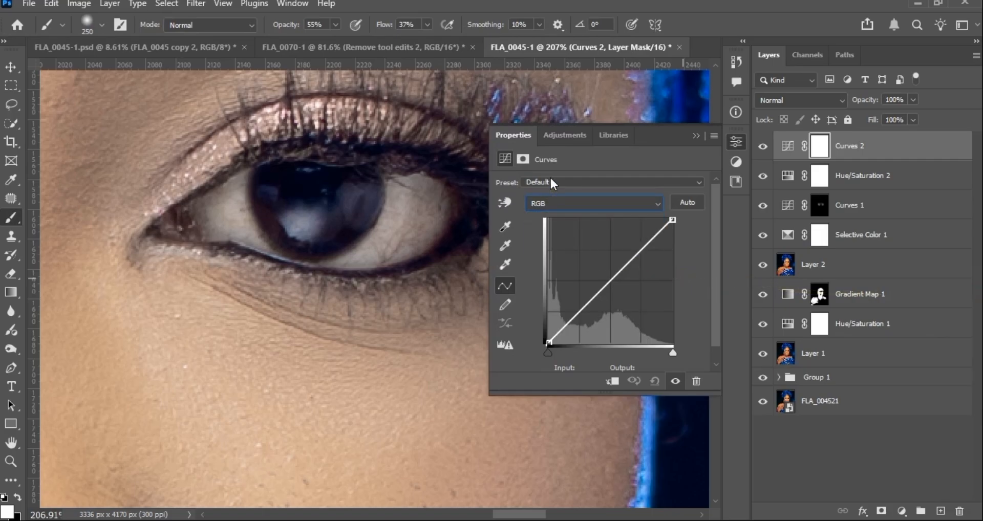
{"action": "left_click", "coordinate": [550, 176]}
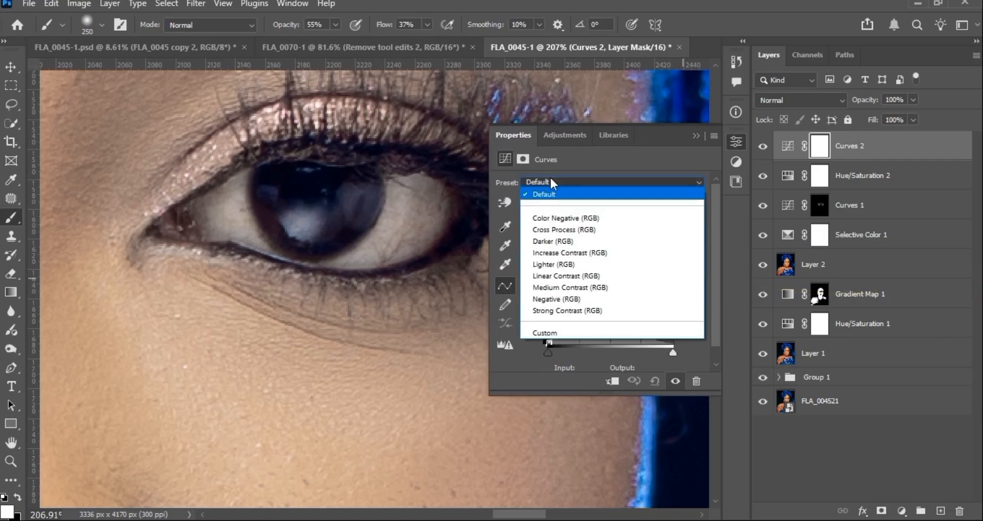
{"action": "left_click", "coordinate": [562, 268]}
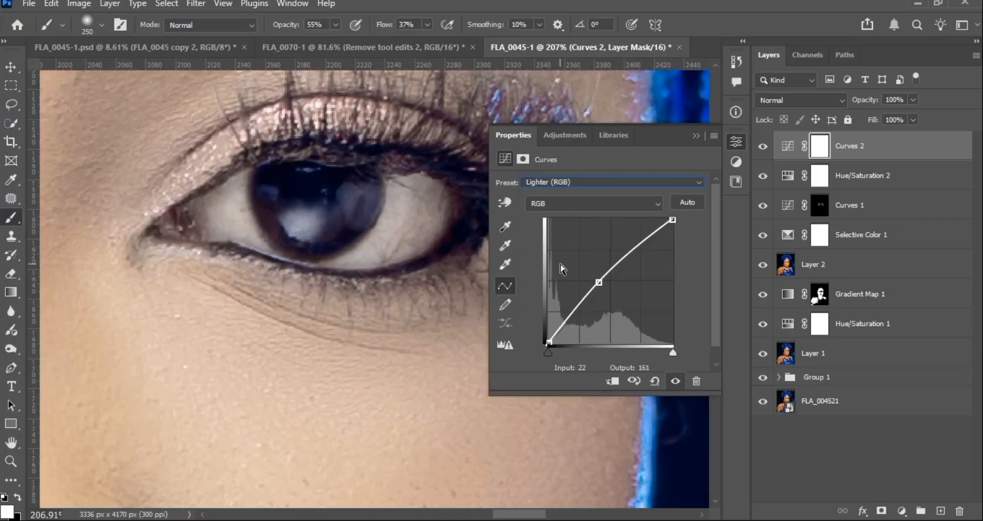
{"action": "left_click", "coordinate": [695, 136]}
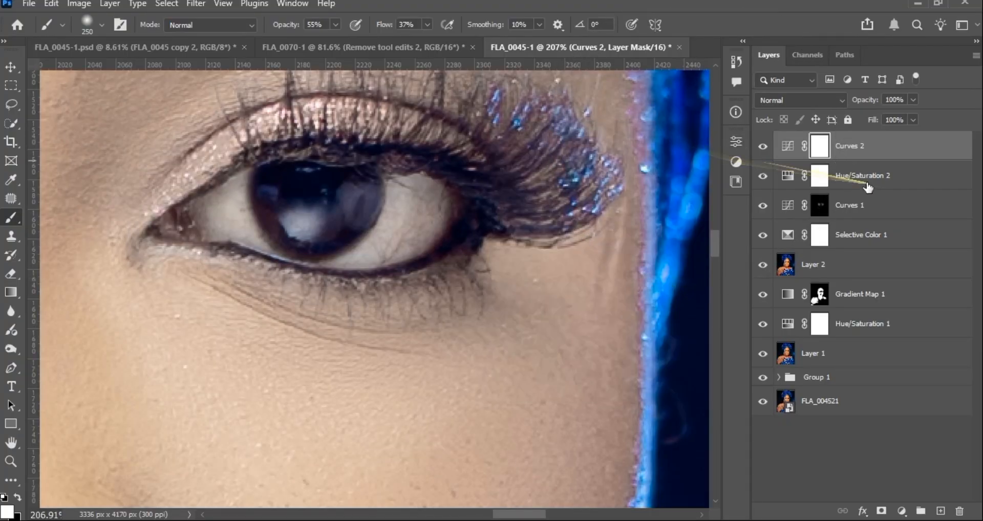
Group the new Curves layer with the Hue/Saturation 2 layer and add a black mask that hides the group's effect
{"action": "left_click", "coordinate": [900, 155]}
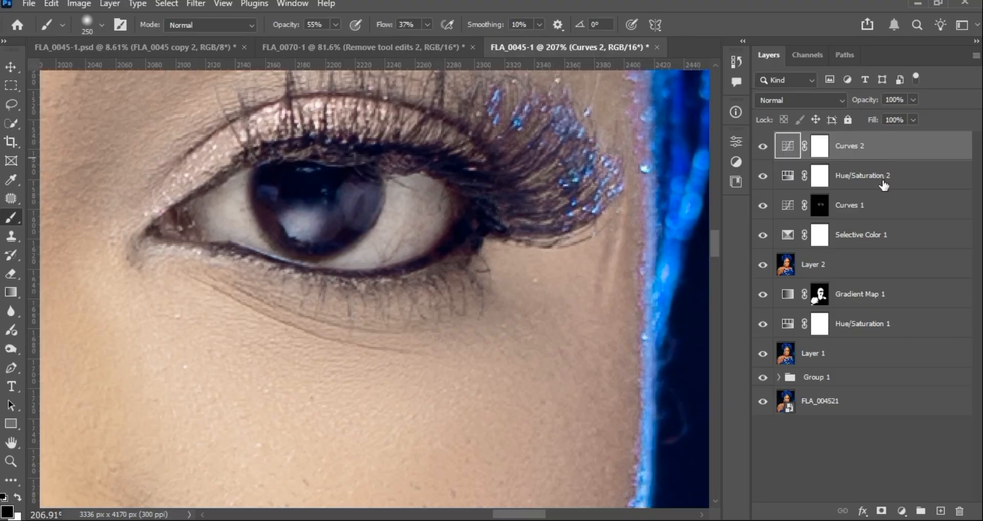
{"action": "left_click", "coordinate": [896, 177], "text": "shift"}
{"action": "left_click_drag", "start_coordinate": [884, 185], "coordinate": [640, 200]}
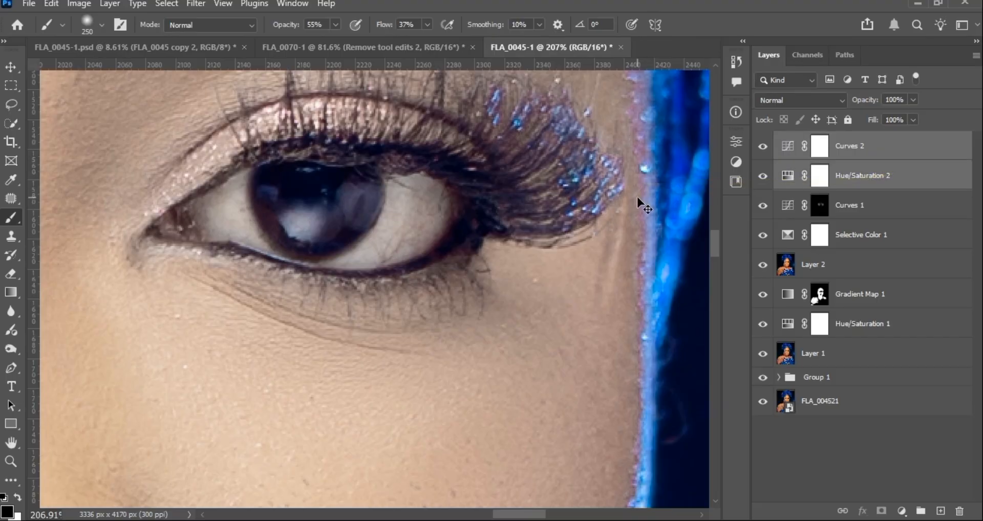
{"action": "key", "text": "ctrl+g"}
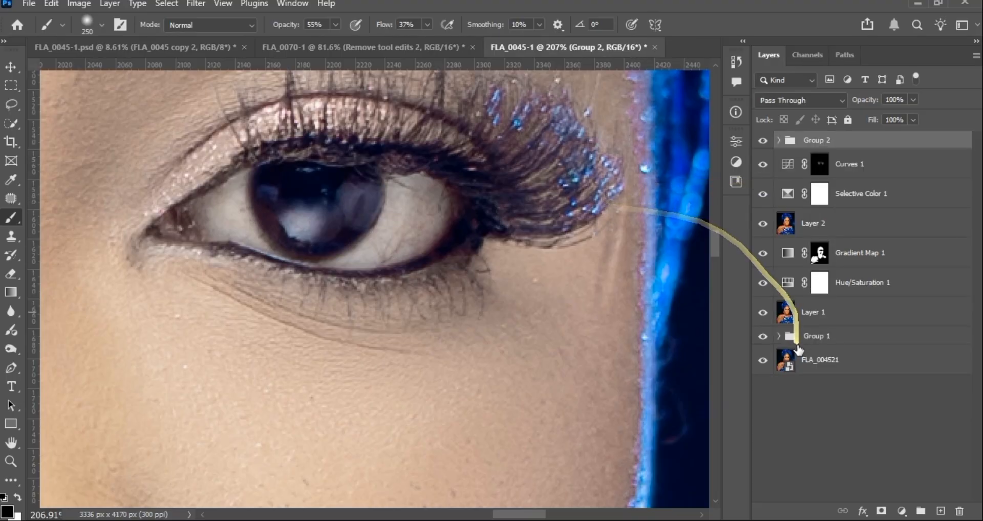
{"action": "left_click", "coordinate": [880, 511], "text": "alt"}
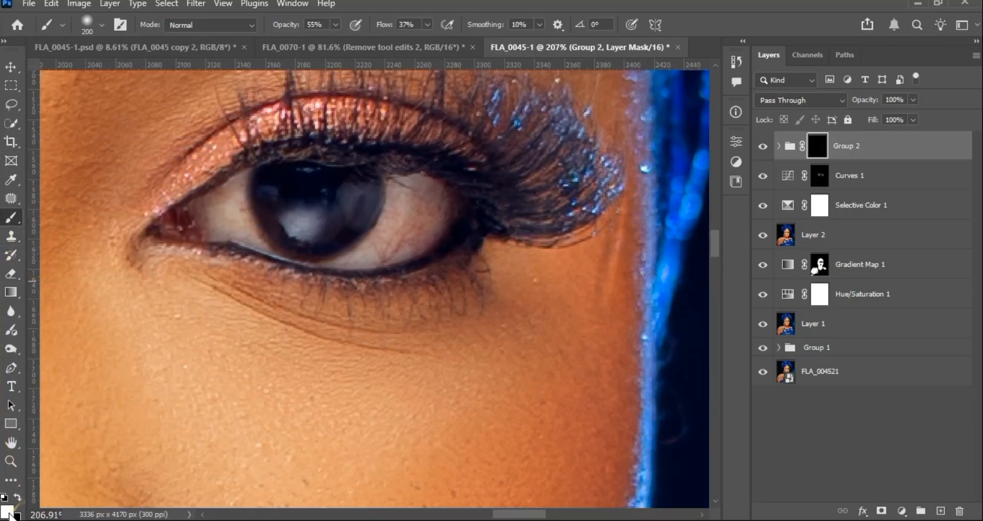
Set up a white brush of size 10 at 100% opacity and 100% flow for painting on the group mask
{"action": "key", "text": "bracketleft"}
{"action": "key", "text": "bracketleft"}
{"action": "key", "text": "bracketleft"}
{"action": "key", "text": "bracketleft"}
{"action": "key", "text": "bracketleft"}
{"action": "key", "text": "bracketleft"}
{"action": "key", "text": "bracketleft"}
{"action": "key", "text": "bracketleft"}
{"action": "key", "text": "bracketleft"}
{"action": "key", "text": "bracketleft"}
{"action": "key", "text": "bracketleft"}
{"action": "key", "text": "bracketleft"}
{"action": "left_click_drag", "start_coordinate": [284, 24], "coordinate": [314, 26]}
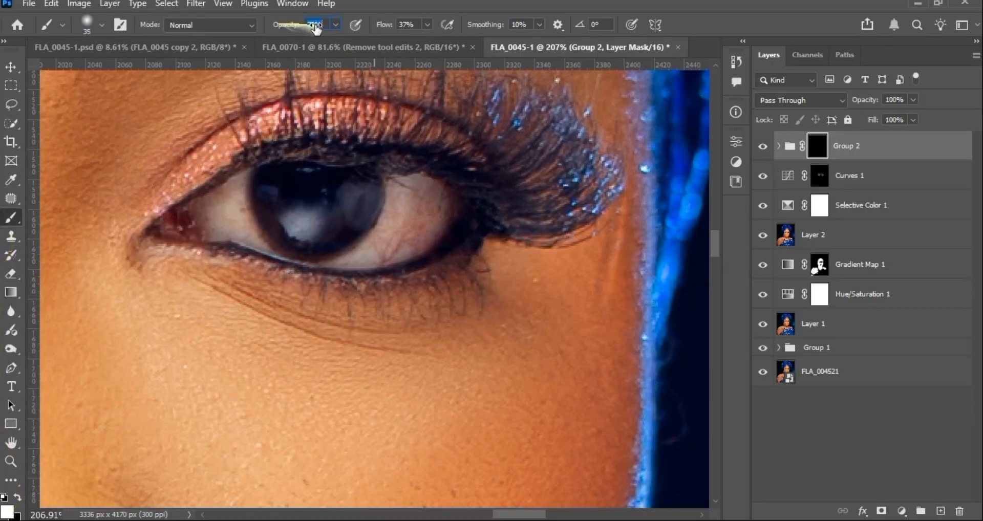
{"action": "left_click_drag", "start_coordinate": [379, 25], "coordinate": [441, 27]}
{"action": "scroll", "coordinate": [362, 205], "scroll_direction": "up", "scroll_amount": 3}
{"action": "key", "text": "bracketleft"}
{"action": "key", "text": "bracketleft"}
{"action": "key", "text": "bracketleft"}
{"action": "key", "text": "bracketleft"}
{"action": "key", "text": "bracketleft"}
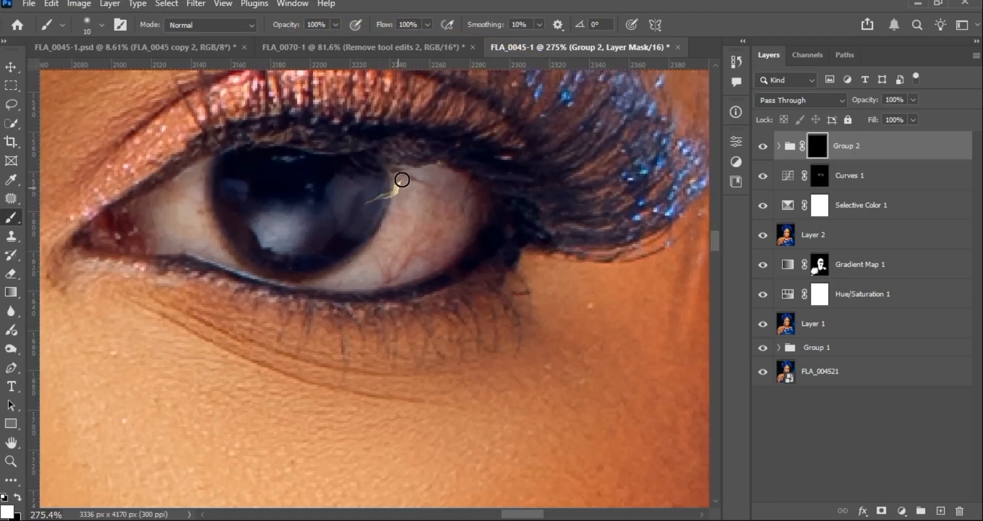
Paint white on the group mask over both sides of the iris to whiten the eye beside the glittery blue lashes
{"action": "mouse_move", "coordinate": [386, 236]}
{"action": "left_mouse_down"}
{"action": "mouse_move", "coordinate": [356, 278]}
{"action": "mouse_move", "coordinate": [416, 256]}
{"action": "mouse_move", "coordinate": [461, 210]}
{"action": "mouse_move", "coordinate": [407, 271]}
{"action": "mouse_move", "coordinate": [390, 275]}
{"action": "mouse_move", "coordinate": [445, 208]}
{"action": "mouse_move", "coordinate": [404, 235]}
{"action": "mouse_move", "coordinate": [445, 177]}
{"action": "mouse_move", "coordinate": [463, 216]}
{"action": "mouse_move", "coordinate": [453, 246]}
{"action": "mouse_move", "coordinate": [486, 200]}
{"action": "mouse_move", "coordinate": [440, 240]}
{"action": "mouse_move", "coordinate": [345, 284]}
{"action": "left_mouse_up"}
{"action": "key", "text": "bracketright"}
{"action": "key", "text": "bracketright"}
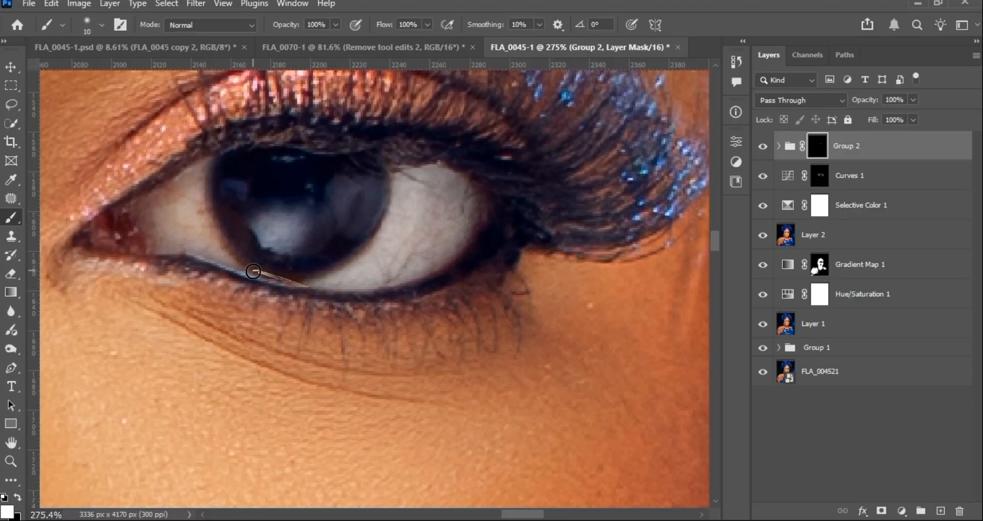
{"action": "mouse_move", "coordinate": [203, 250]}
{"action": "left_mouse_down"}
{"action": "mouse_move", "coordinate": [166, 249]}
{"action": "mouse_move", "coordinate": [220, 250]}
{"action": "mouse_move", "coordinate": [190, 183]}
{"action": "left_mouse_up"}
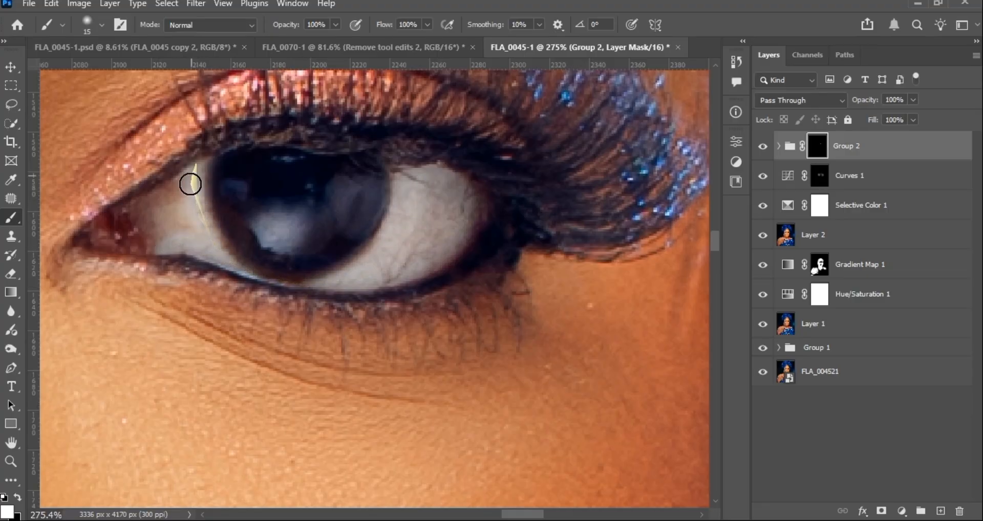
{"action": "mouse_move", "coordinate": [172, 238]}
{"action": "left_mouse_down"}
{"action": "mouse_move", "coordinate": [164, 197]}
{"action": "mouse_move", "coordinate": [146, 208]}
{"action": "mouse_move", "coordinate": [159, 239]}
{"action": "left_mouse_up"}
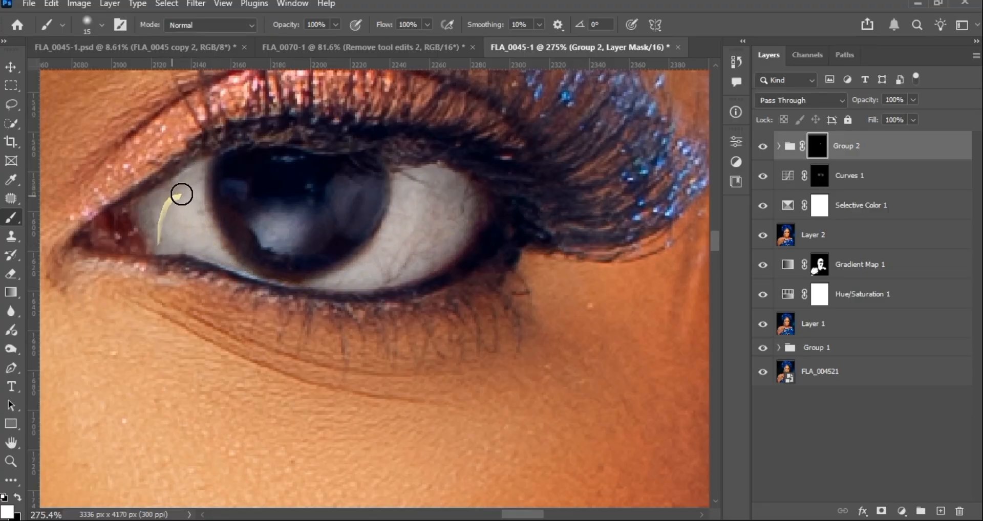
{"action": "key", "text": "bracketright"}
{"action": "scroll", "coordinate": [261, 230], "scroll_direction": "up", "scroll_amount": 2}
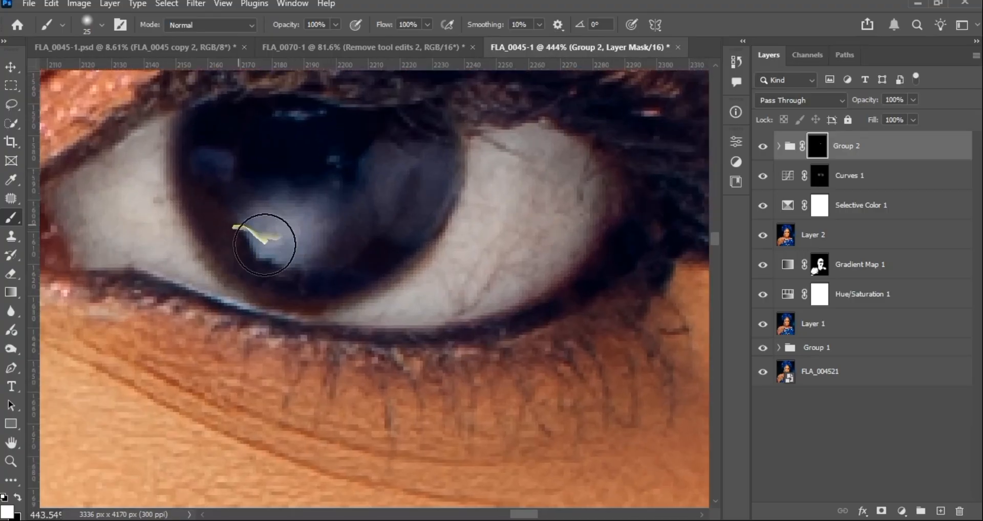
{"action": "scroll", "coordinate": [265, 244], "scroll_direction": "down", "scroll_amount": 3}
{"action": "scroll", "coordinate": [272, 228], "scroll_direction": "up", "scroll_amount": 2}
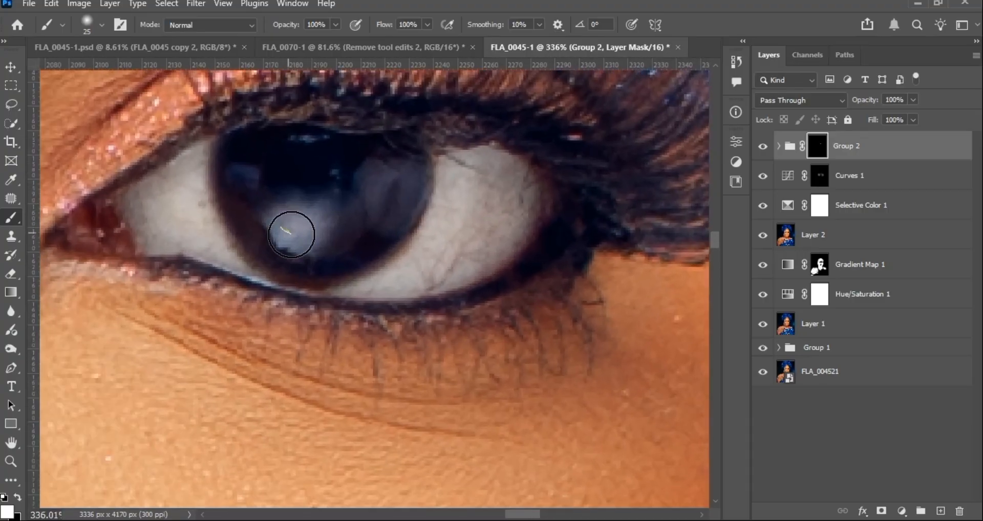
{"action": "scroll", "coordinate": [267, 222], "scroll_direction": "down", "scroll_amount": 1}
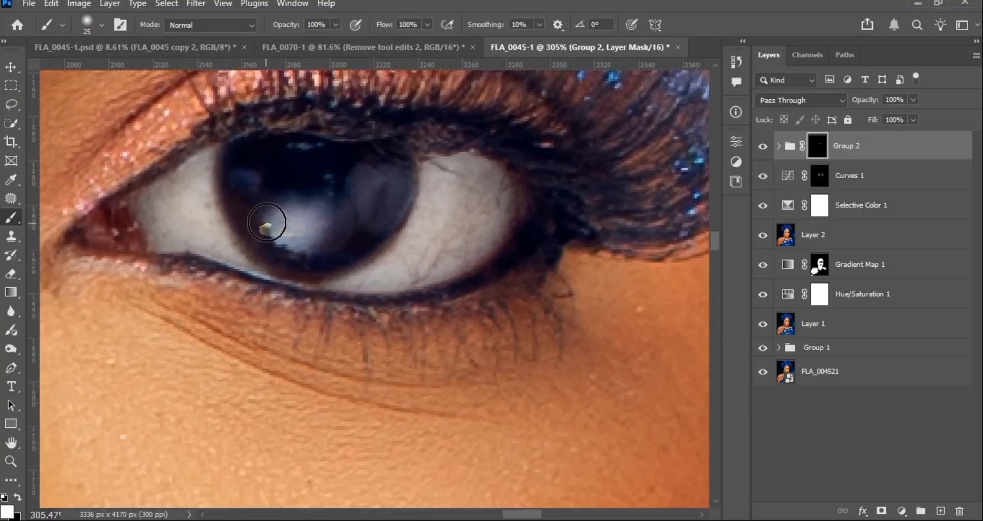
Paint white on the group mask over the white of the other eye, using a brush of size 20 to 25
{"action": "scroll", "coordinate": [267, 222], "scroll_direction": "down", "scroll_amount": 3}
{"action": "left_click_drag", "start_coordinate": [160, 237], "coordinate": [785, 237]}
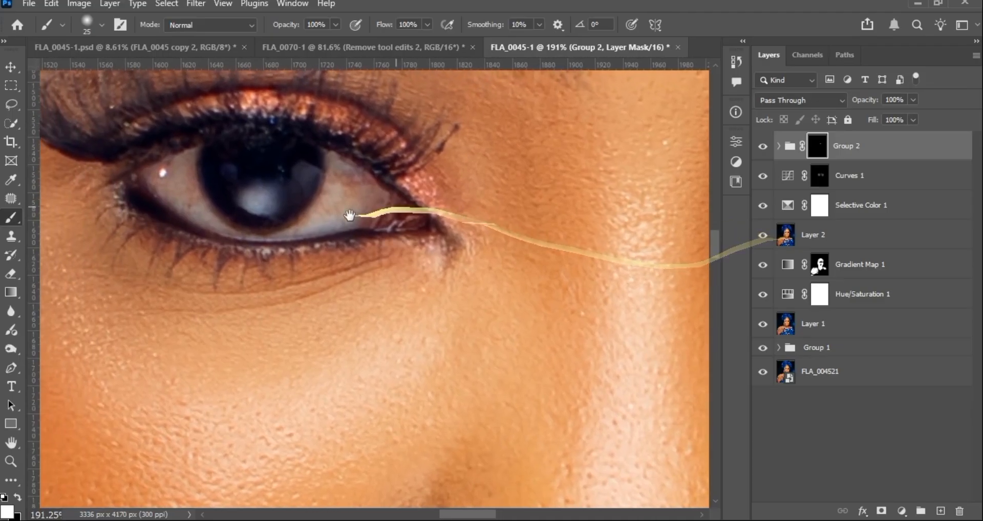
{"action": "left_click_drag", "start_coordinate": [349, 216], "coordinate": [364, 219]}
{"action": "mouse_move", "coordinate": [259, 204]}
{"action": "left_mouse_down"}
{"action": "mouse_move", "coordinate": [337, 171]}
{"action": "mouse_move", "coordinate": [346, 182]}
{"action": "mouse_move", "coordinate": [306, 228]}
{"action": "mouse_move", "coordinate": [373, 208]}
{"action": "mouse_move", "coordinate": [352, 174]}
{"action": "mouse_move", "coordinate": [385, 200]}
{"action": "mouse_move", "coordinate": [307, 224]}
{"action": "left_mouse_up"}
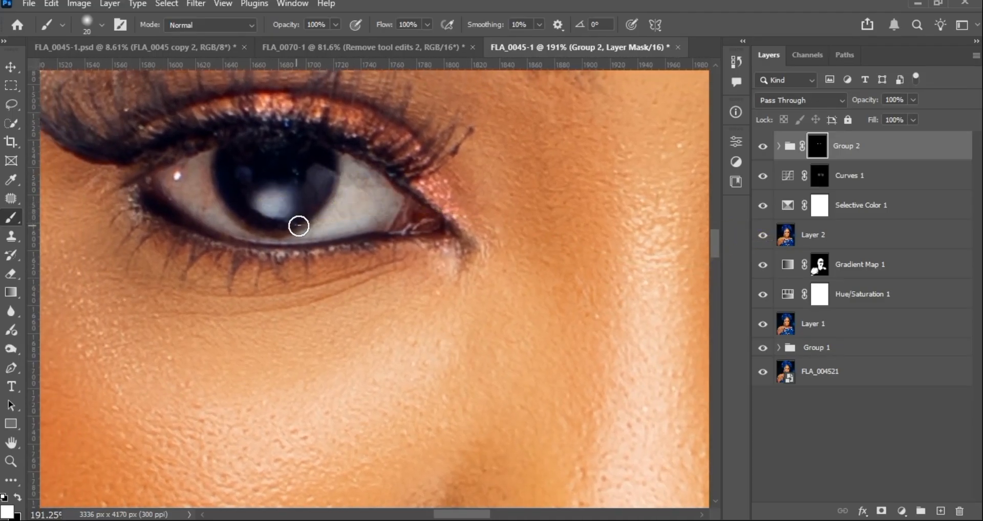
{"action": "key", "text": "bracketright"}
{"action": "key", "text": "bracketright"}
{"action": "key", "text": "bracketright"}
{"action": "mouse_move", "coordinate": [195, 169]}
{"action": "left_mouse_down"}
{"action": "mouse_move", "coordinate": [224, 220]}
{"action": "mouse_move", "coordinate": [170, 186]}
{"action": "mouse_move", "coordinate": [199, 167]}
{"action": "left_mouse_up"}
{"action": "scroll", "coordinate": [240, 231], "scroll_direction": "down", "scroll_amount": 5}
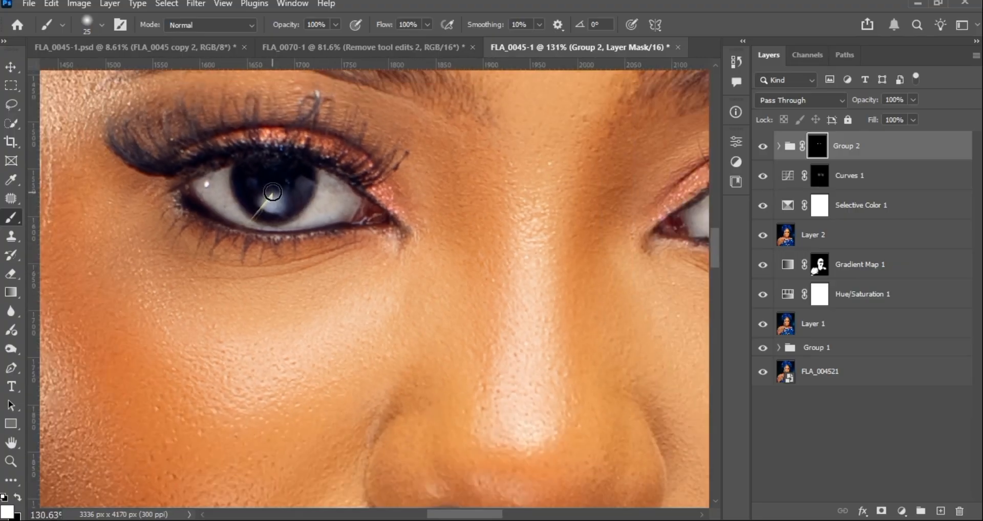
{"action": "scroll", "coordinate": [371, 196], "scroll_direction": "up", "scroll_amount": 2}
Lower the eye-whitening group's opacity to 36% so both eyes look natural in the whole face
{"action": "left_click_drag", "start_coordinate": [470, 204], "coordinate": [366, 211]}
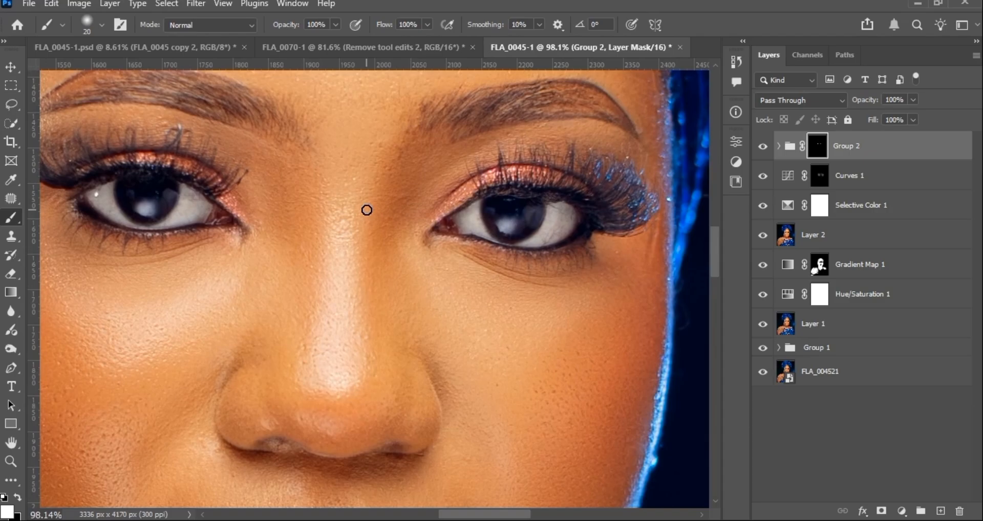
{"action": "scroll", "coordinate": [371, 220], "scroll_direction": "down", "scroll_amount": 3}
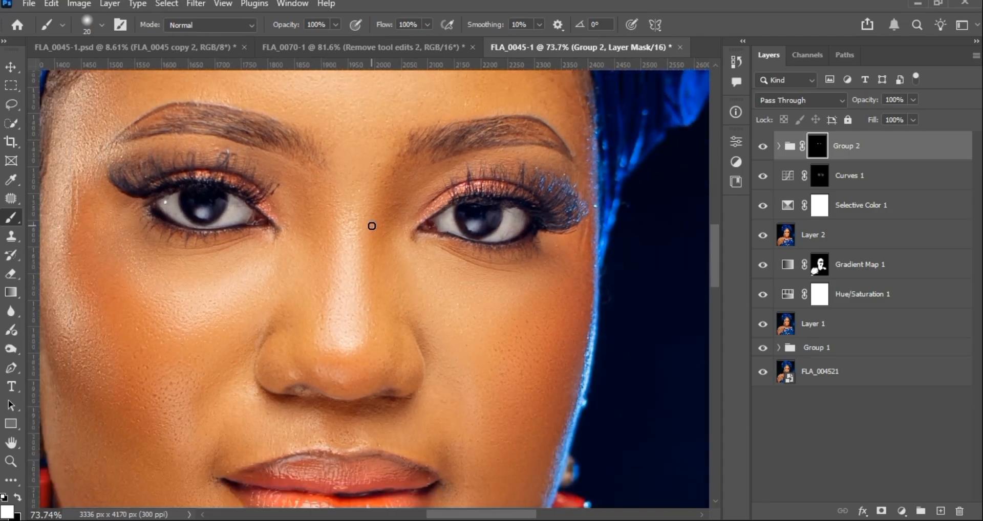
{"action": "scroll", "coordinate": [372, 226], "scroll_direction": "down", "scroll_amount": 2}
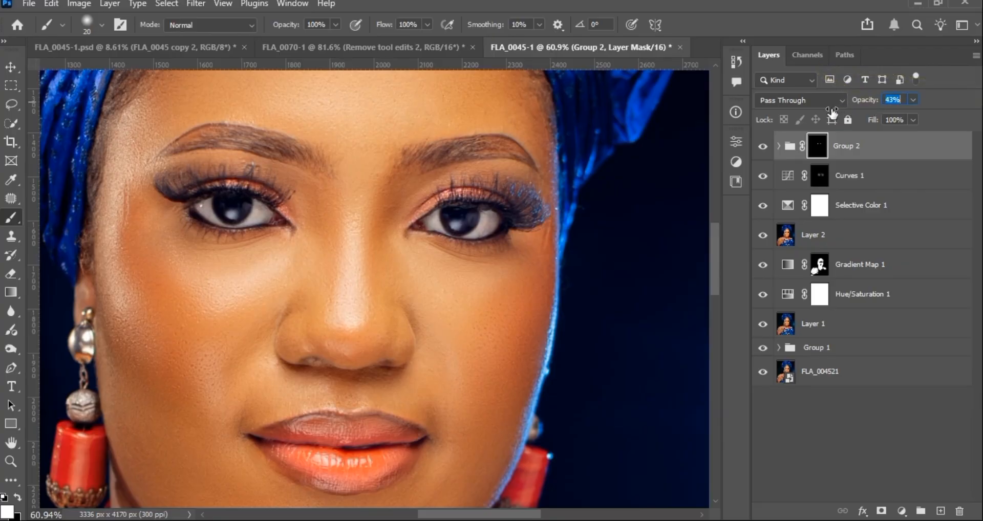
{"action": "left_click_drag", "start_coordinate": [833, 111], "coordinate": [831, 111]}
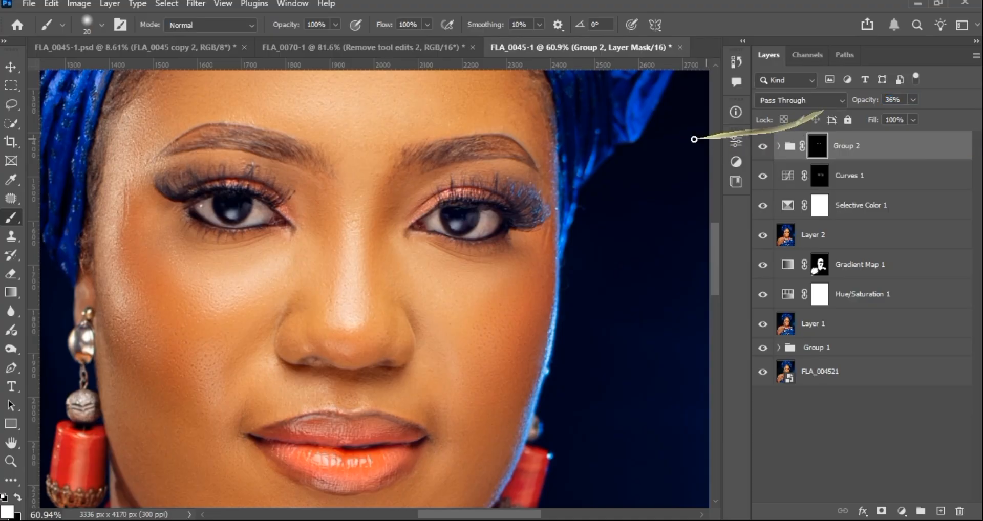
Compare the retouched portrait with the original by showing only the FLA_004521 layer and restoring all layers, and examine the face
{"action": "scroll", "coordinate": [486, 153], "scroll_direction": "down", "scroll_amount": 3}
{"action": "scroll", "coordinate": [460, 174], "scroll_direction": "up", "scroll_amount": 4}
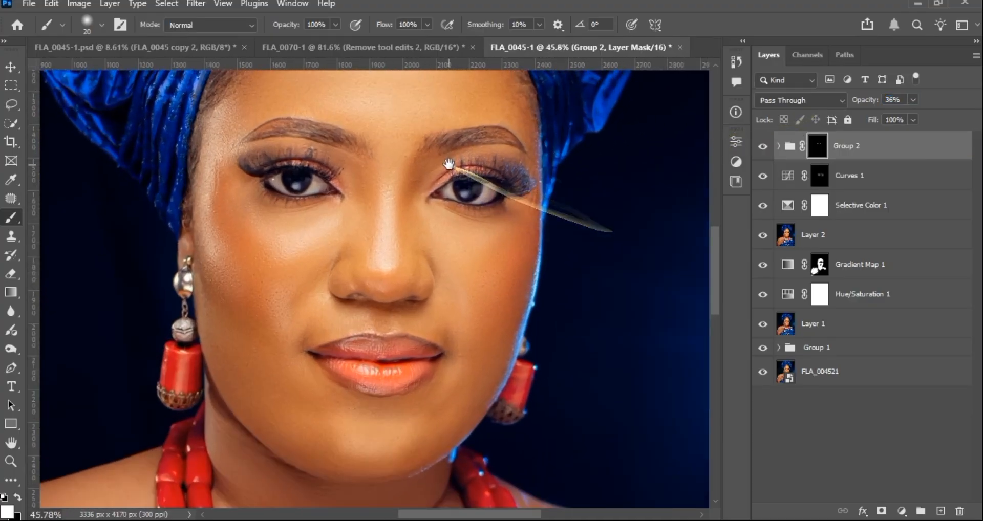
{"action": "left_click", "coordinate": [762, 373], "text": "alt"}
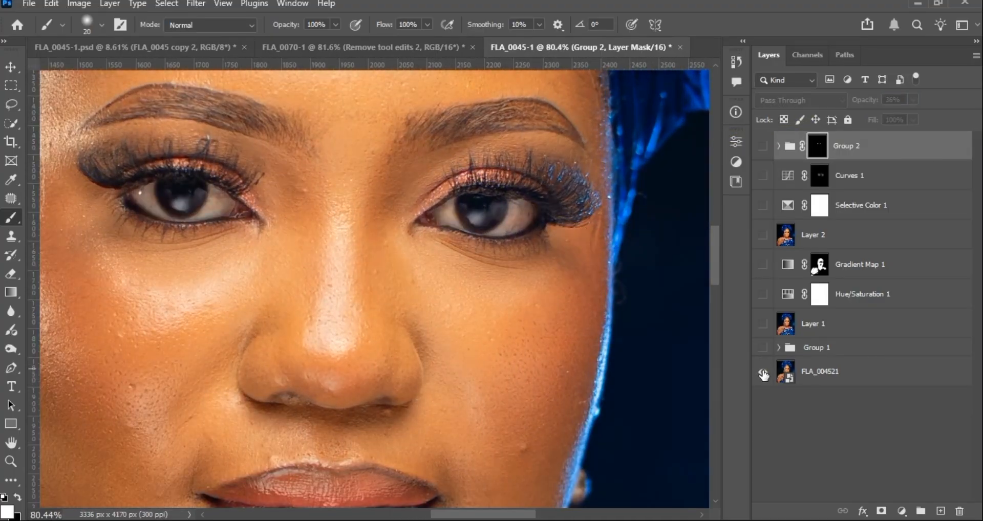
{"action": "left_click", "coordinate": [763, 374], "text": "alt"}
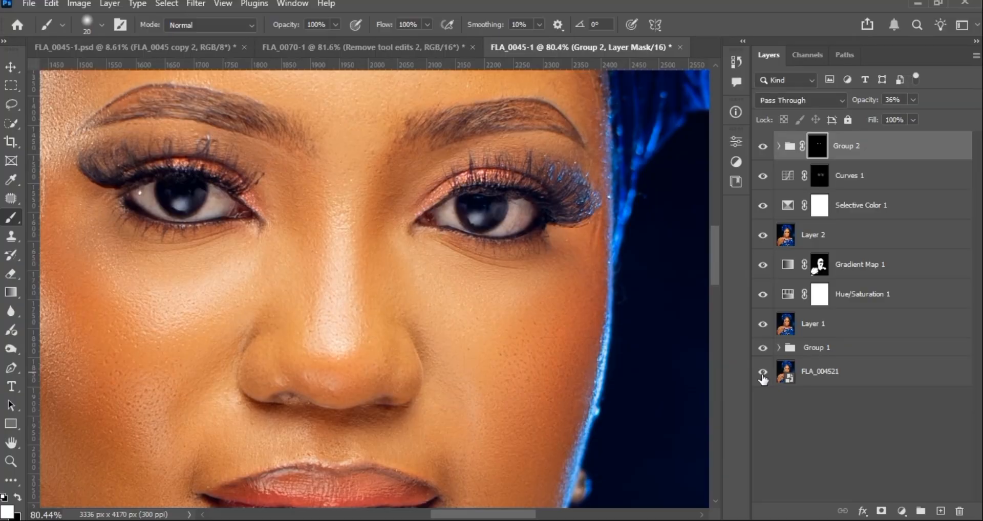
{"action": "scroll", "coordinate": [471, 200], "scroll_direction": "down", "scroll_amount": 5}
{"action": "scroll", "coordinate": [384, 228], "scroll_direction": "up", "scroll_amount": 3}
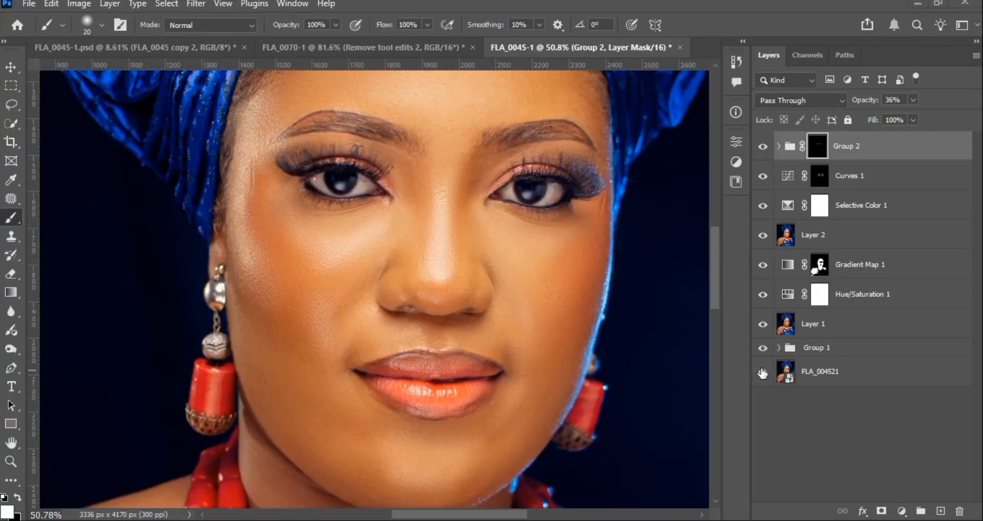